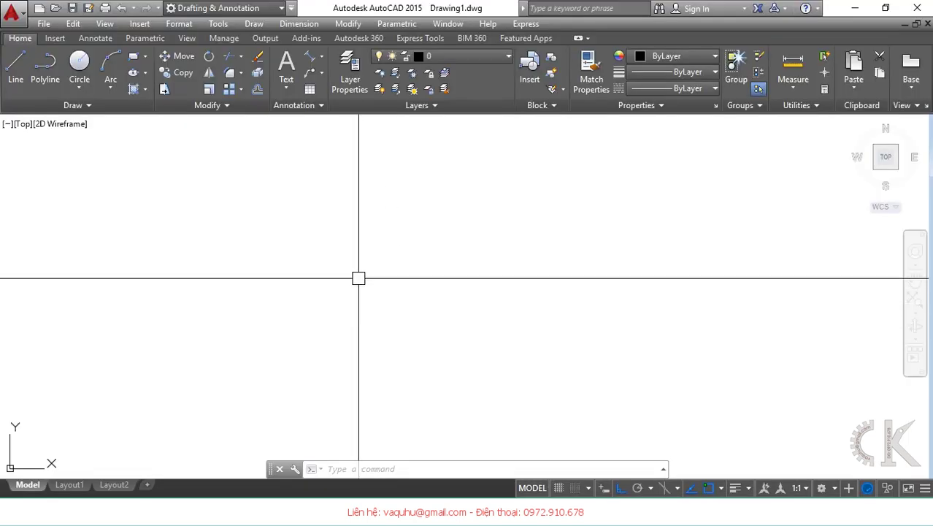
# Start the CIRCLE command with the C alias on a blank Drawing1.
pyautogui.write('c')
pyautogui.press('Return')
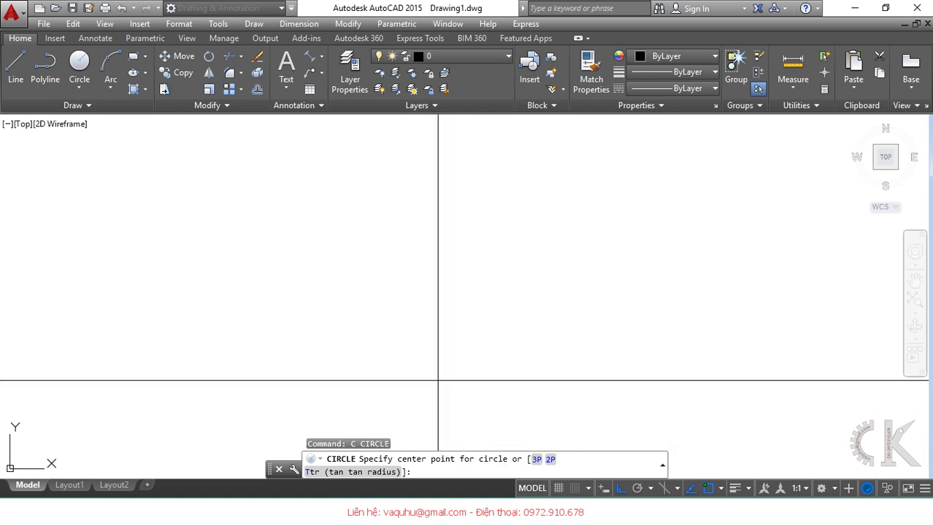
# Draw the first circle with a radius of 50.
pyautogui.click(394, 296)
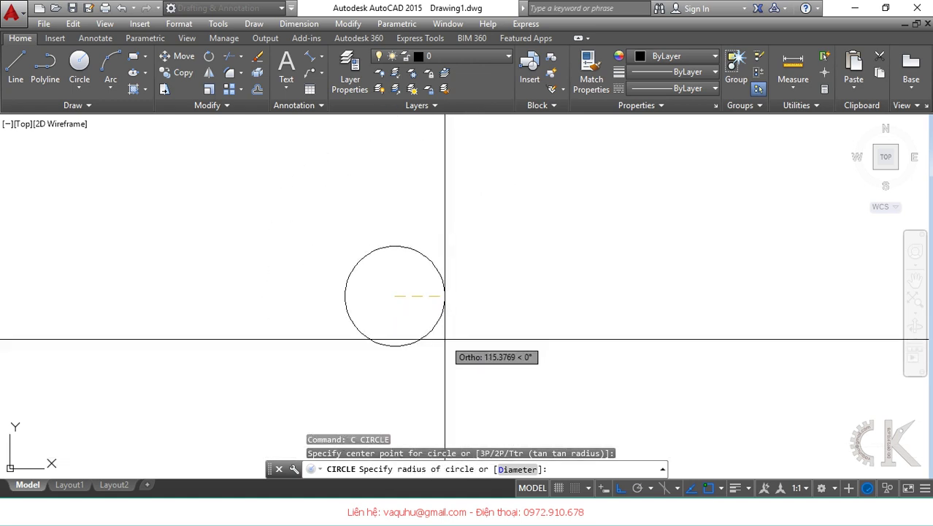
pyautogui.write('50')
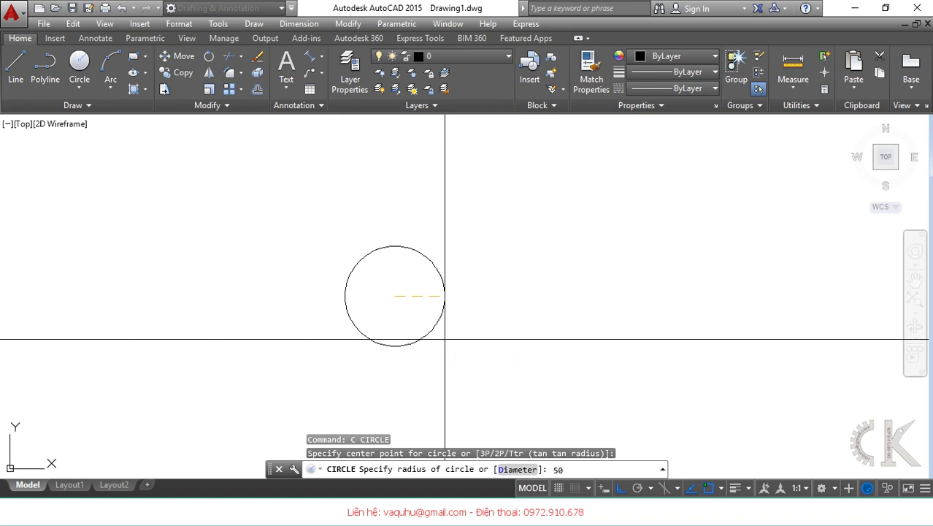
pyautogui.press('Return')
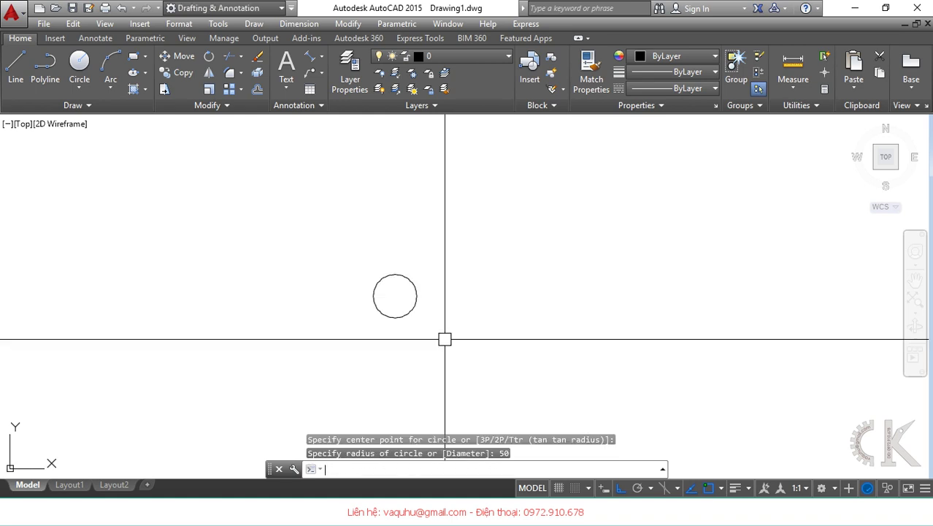
pyautogui.scroll(2, 364, 297)
pyautogui.scroll(6, 427, 297)
pyautogui.scroll(-2, 428, 298)
# Draw a second radius-50 circle to the right of the first.
pyautogui.moveTo(428, 298); pyautogui.dragTo(258, 321, button='middle')
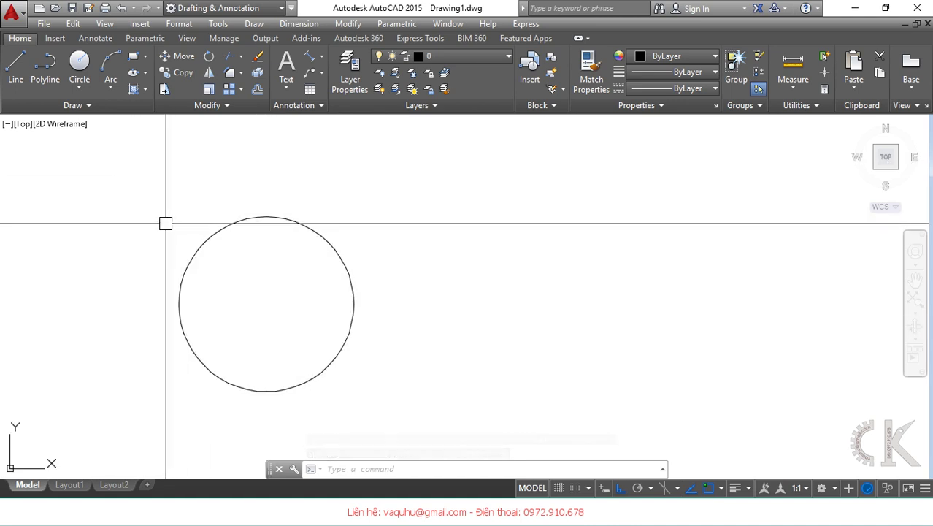
pyautogui.click(80, 65)
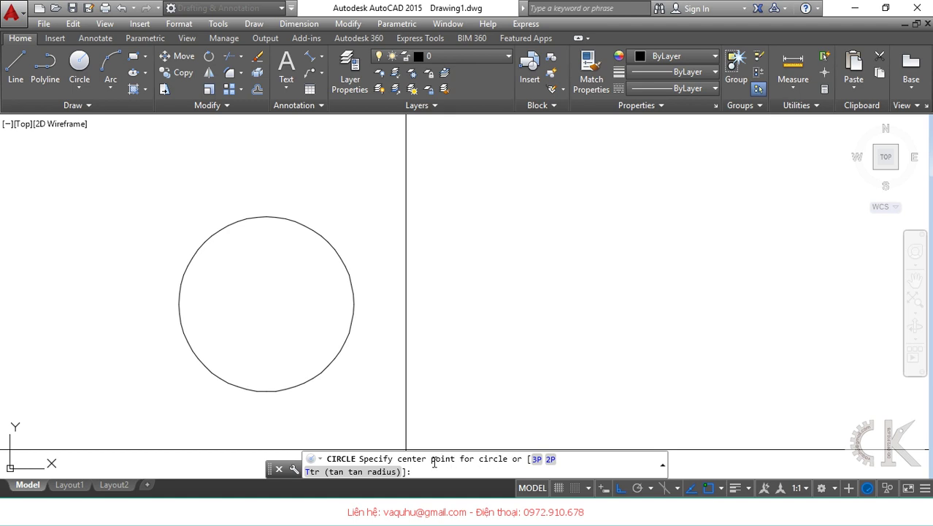
pyautogui.click(521, 284)
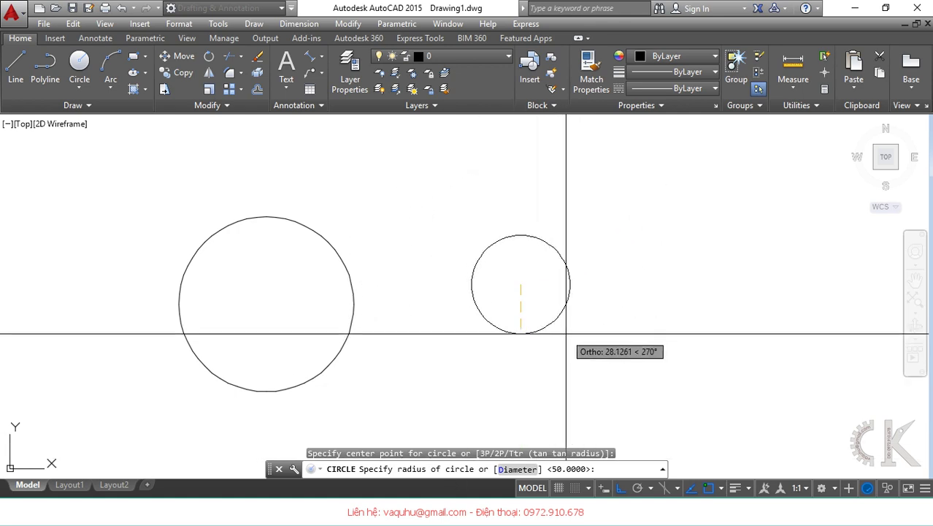
pyautogui.write('50')
pyautogui.press('Return')
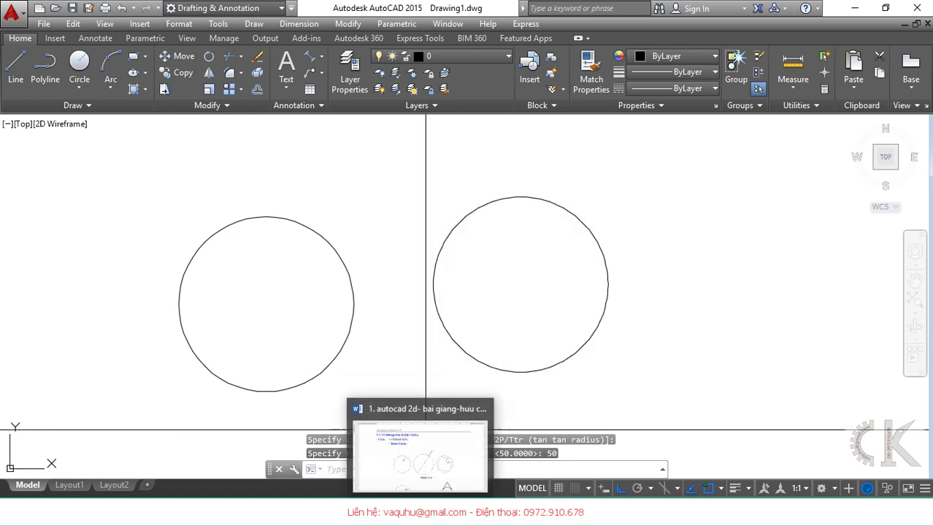
pyautogui.click(82, 89)
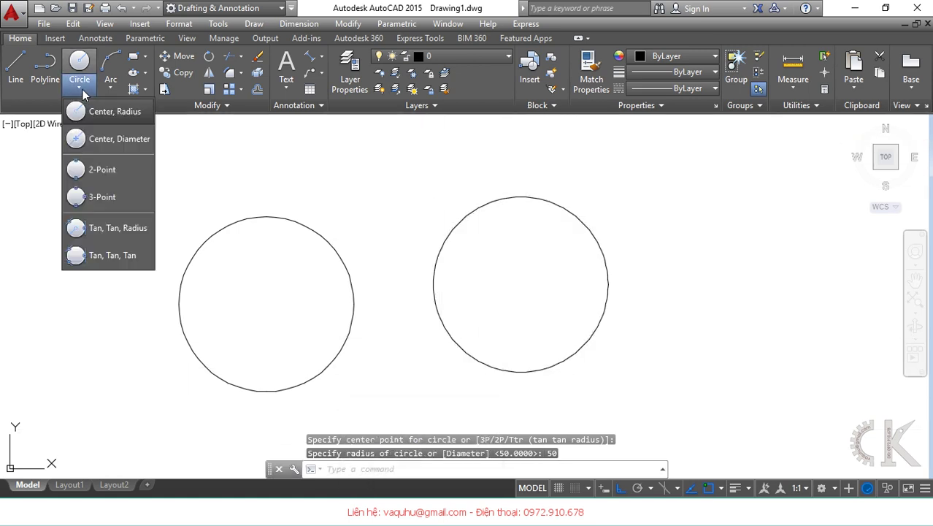
# Draw a 100-diameter circle in empty space using Center, Diameter.
pyautogui.click(105, 140)
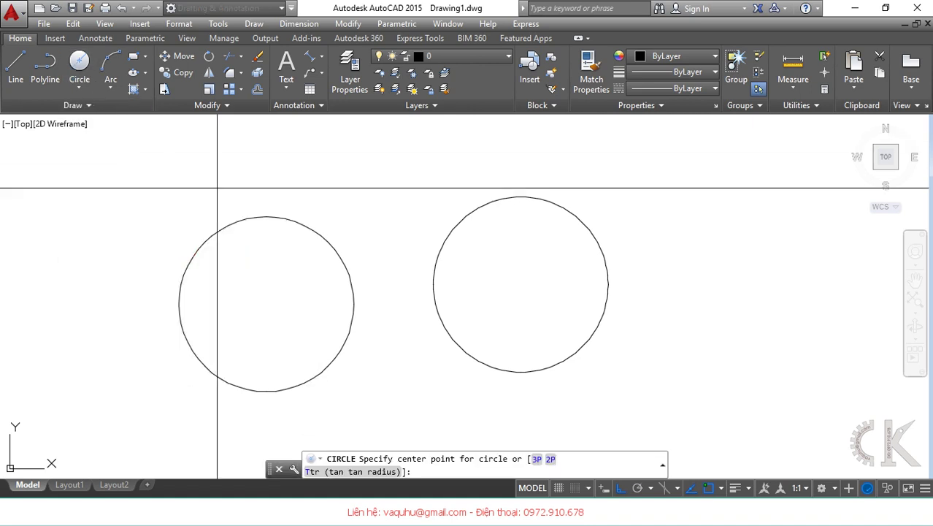
pyautogui.moveTo(449, 242); pyautogui.dragTo(74, 250, button='middle')
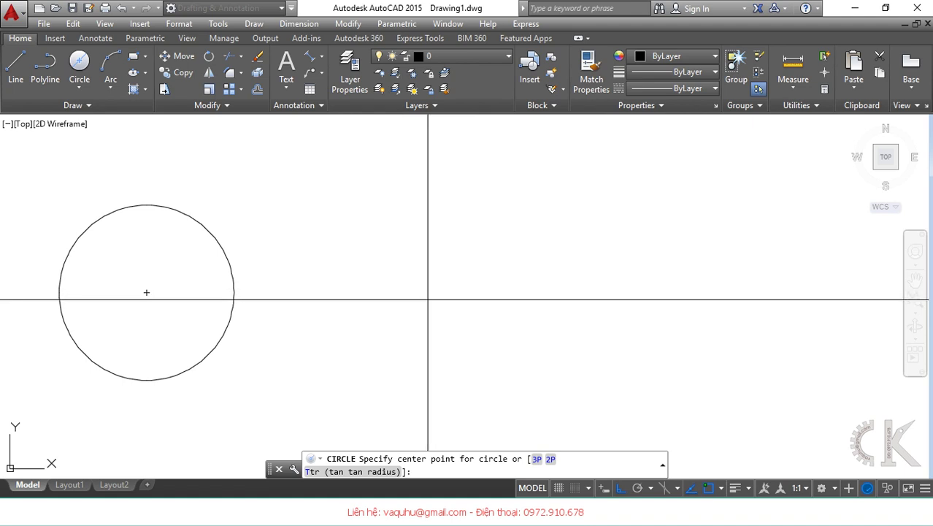
pyautogui.click(79, 87)
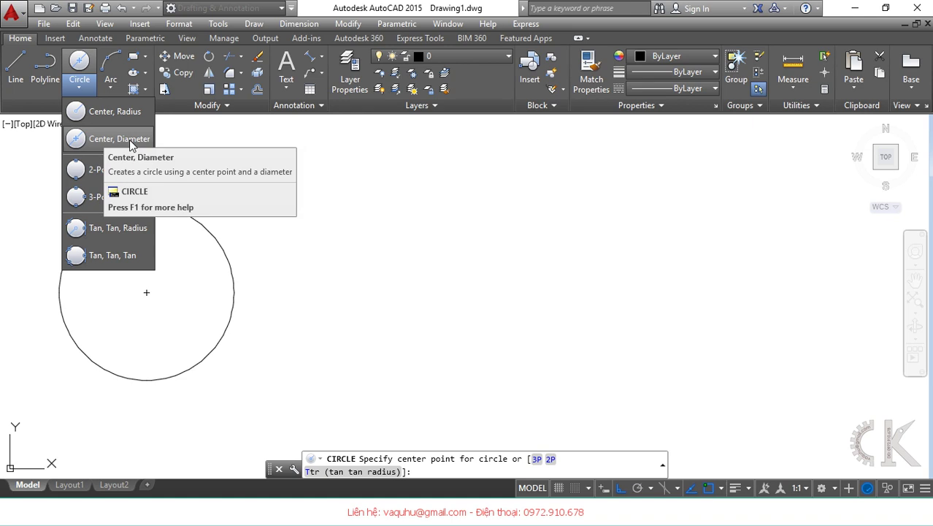
pyautogui.click(129, 139)
pyautogui.click(467, 303)
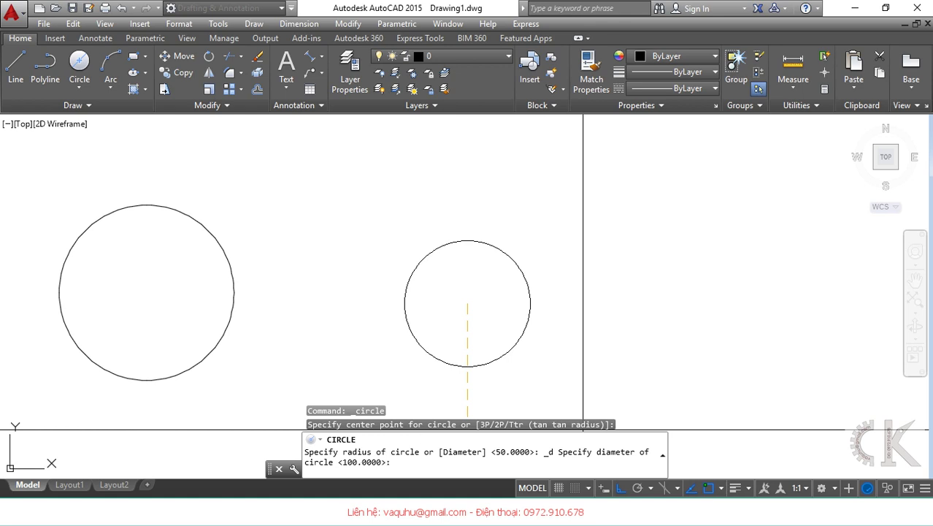
pyautogui.write('100')
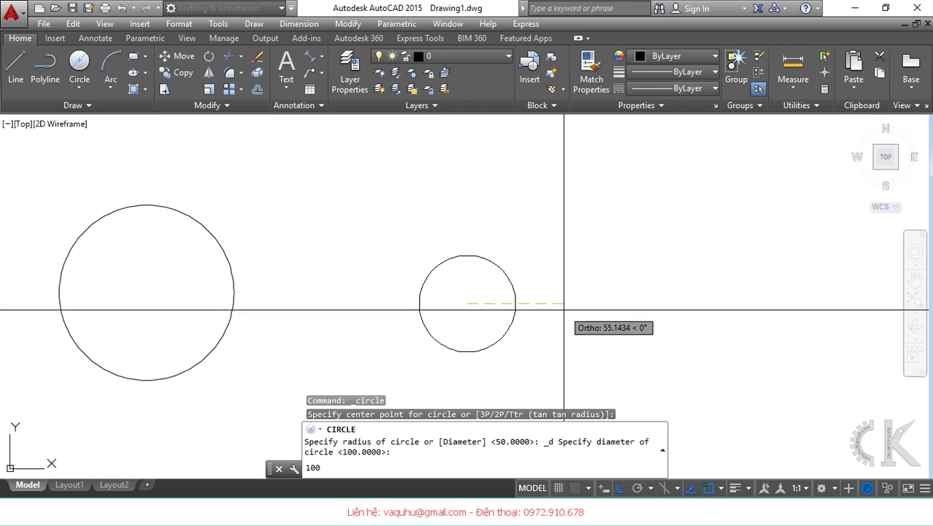
pyautogui.press('Return')
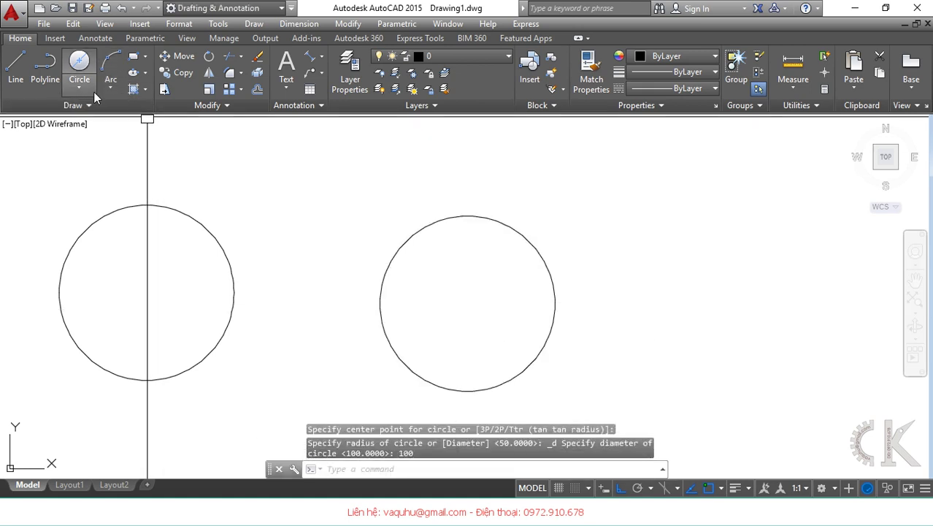
# Draw a Center, Radius circle further right, accepting the default radius 50.
pyautogui.click(86, 86)
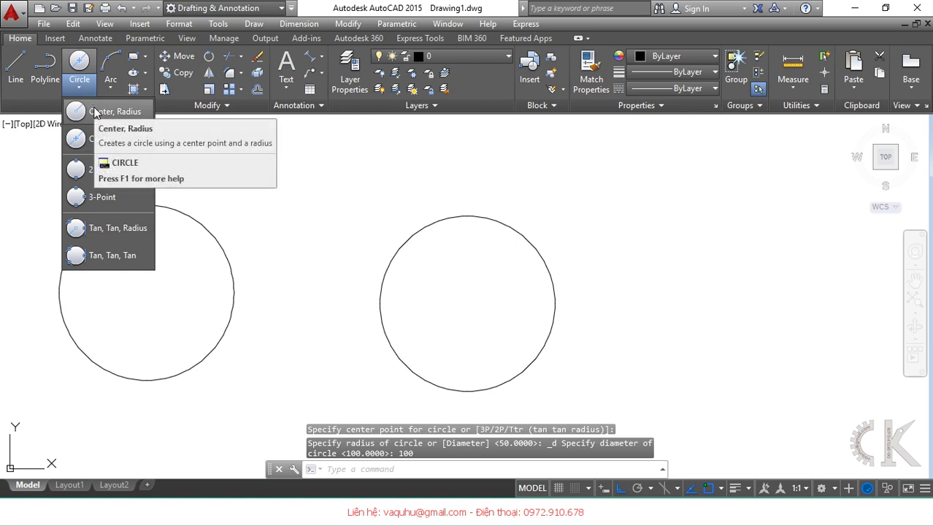
pyautogui.click(94, 111)
pyautogui.moveTo(562, 219)
pyautogui.mouseDown(button='middle')
pyautogui.moveTo(427, 219)
pyautogui.moveTo(233, 193)
pyautogui.mouseUp(button='middle')
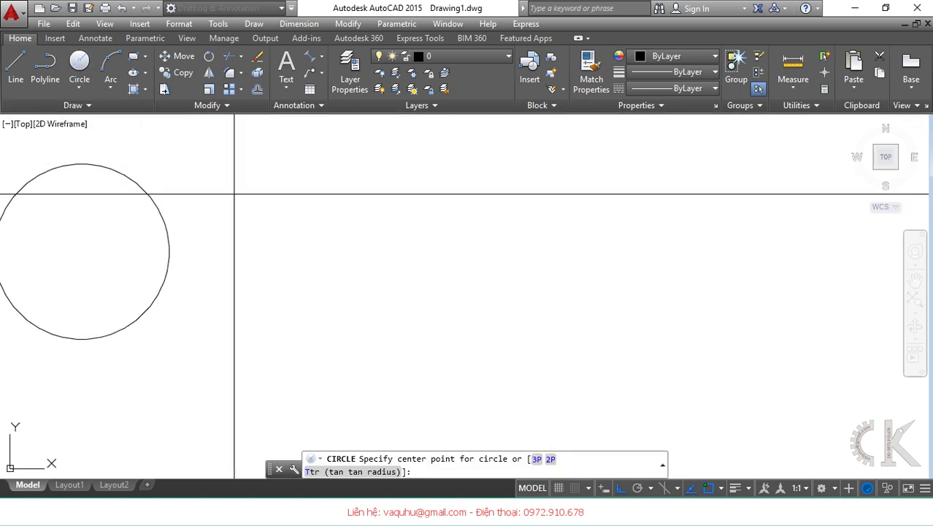
pyautogui.click(481, 297)
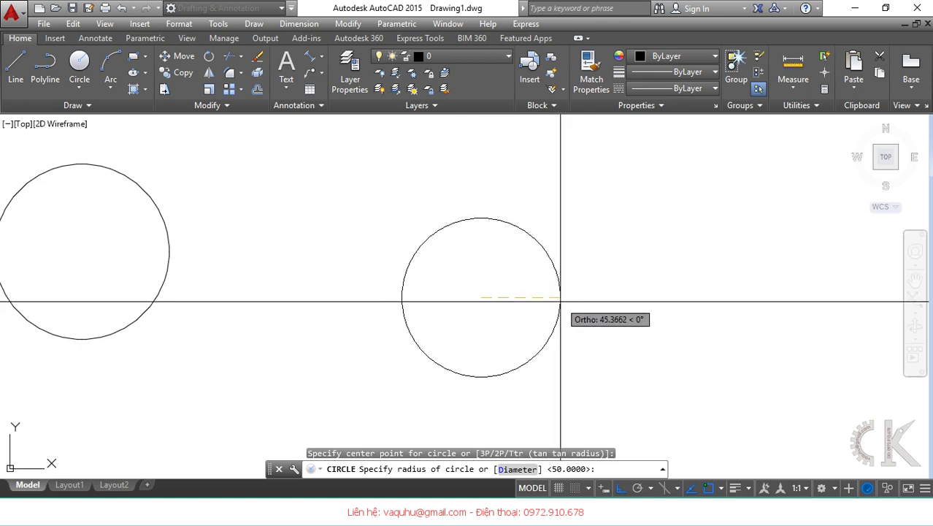
pyautogui.press('Return')
pyautogui.moveTo(559, 305); pyautogui.dragTo(239, 309, button='middle')
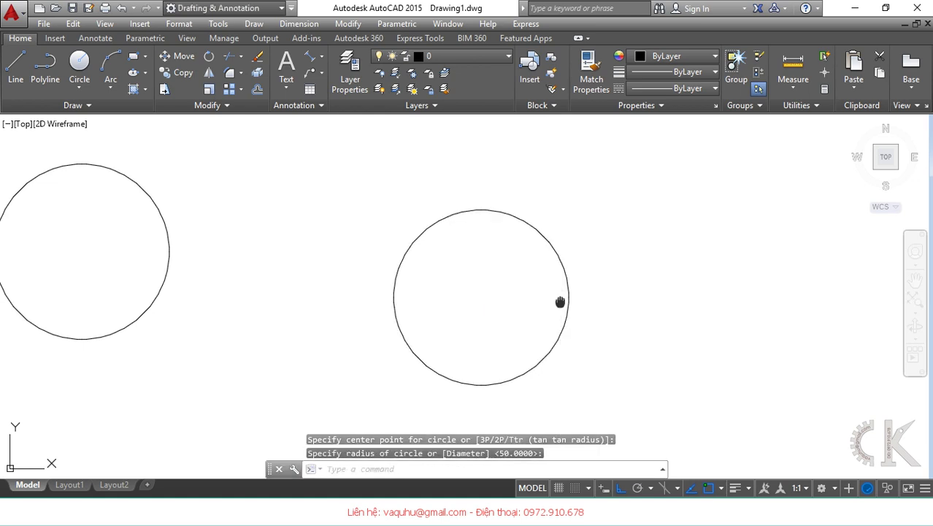
pyautogui.click(85, 84)
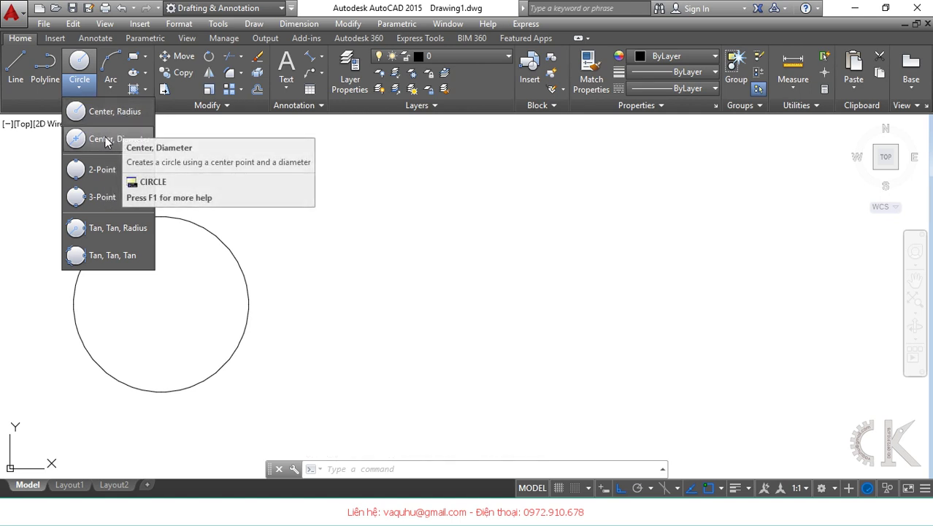
pyautogui.moveTo(109, 138)
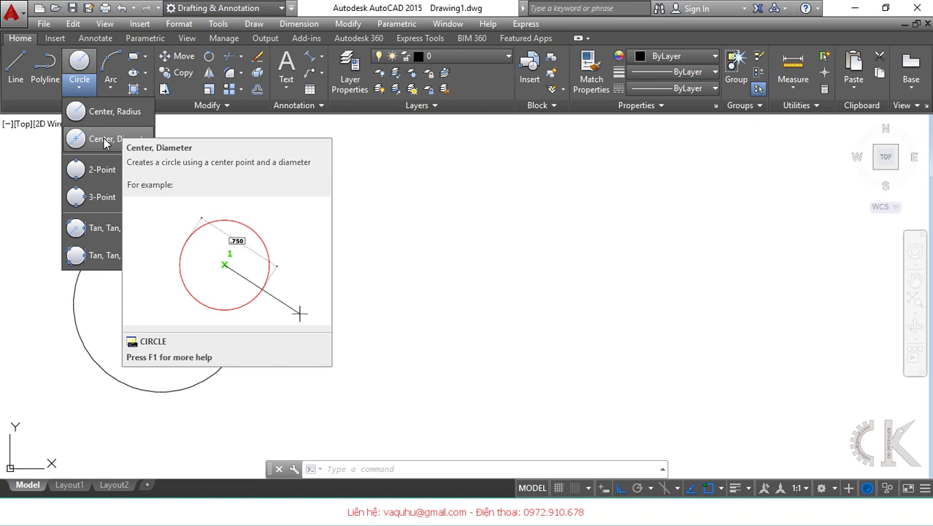
# Draw a Center, Diameter circle of diameter 100.1235 to the right of the last one.
pyautogui.click(104, 138)
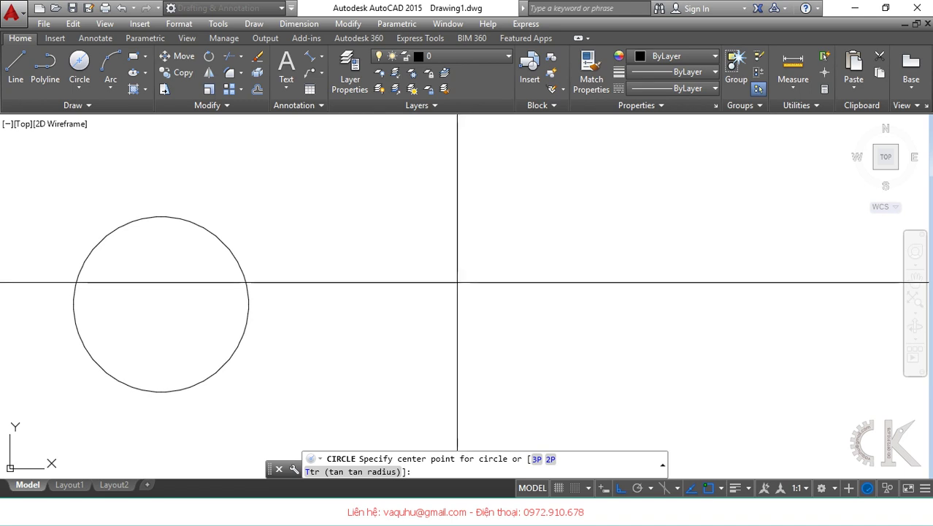
pyautogui.click(457, 282)
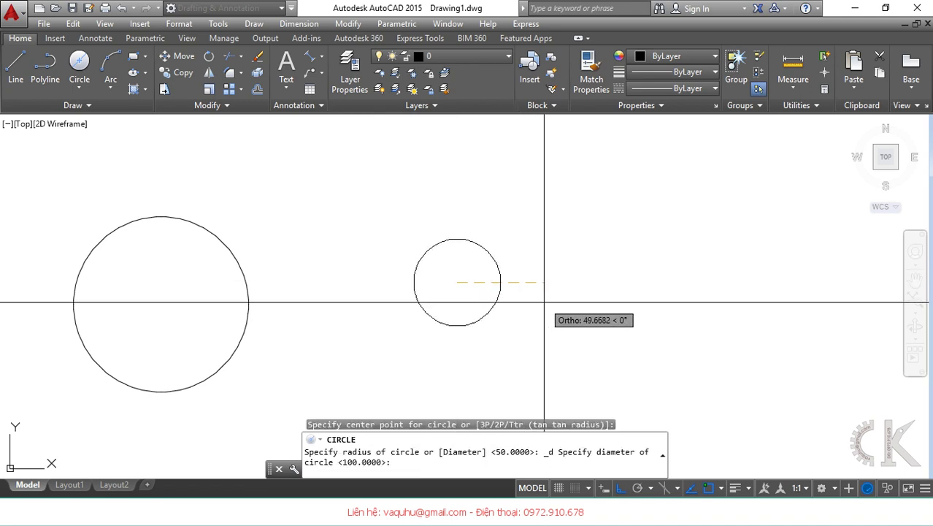
pyautogui.write('100.')
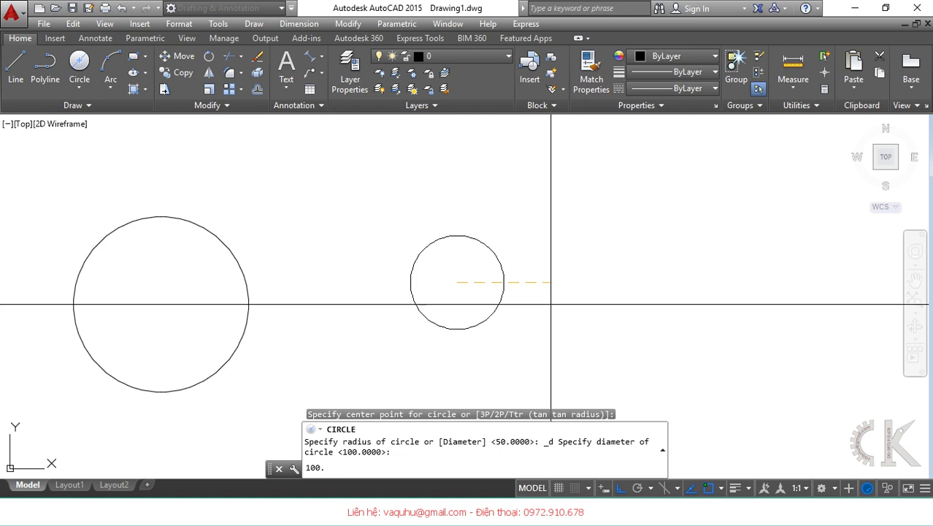
pyautogui.write('12')
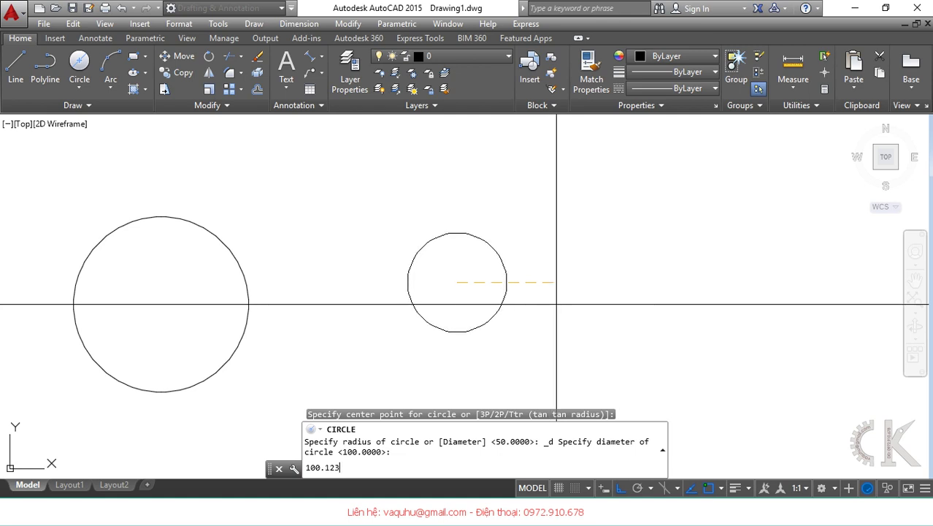
pyautogui.write('3')
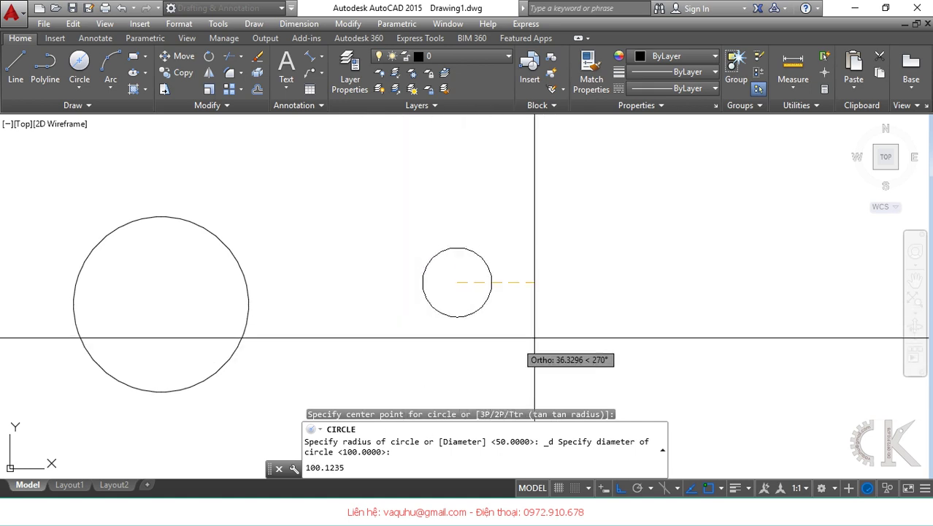
pyautogui.press('Return')
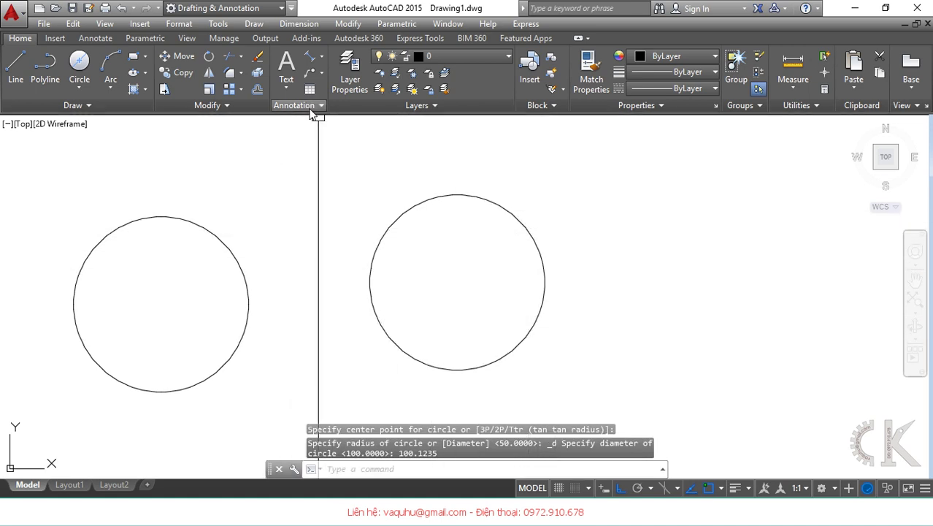
pyautogui.click(86, 88)
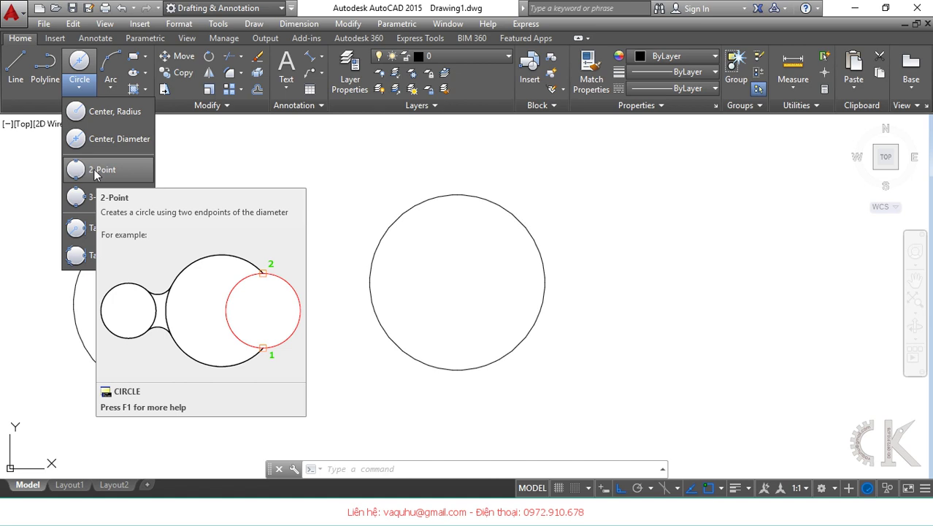
pyautogui.click(94, 171)
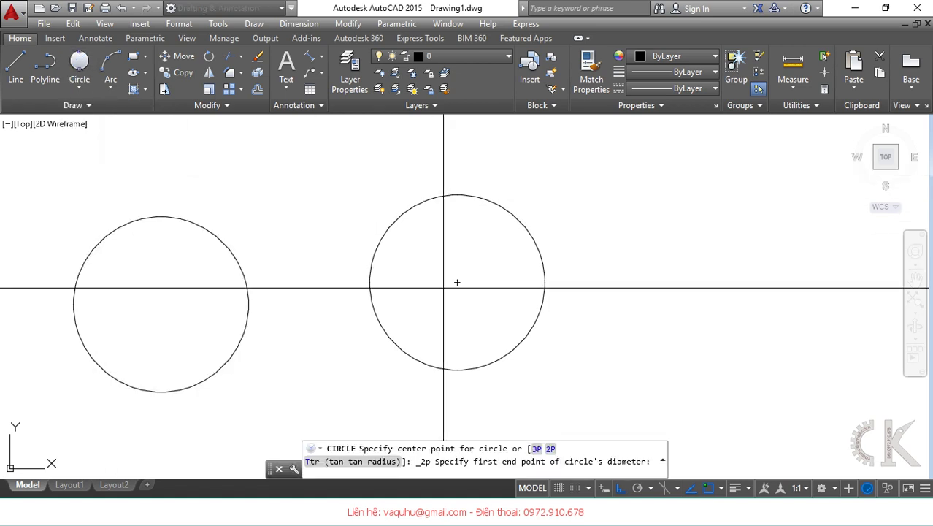
pyautogui.moveTo(585, 383); pyautogui.dragTo(392, 352, button='middle')
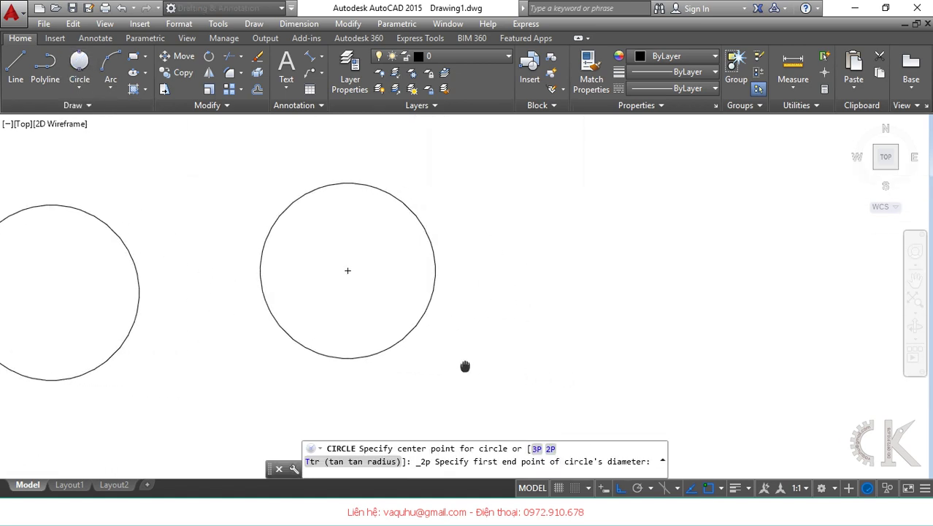
pyautogui.click(456, 273)
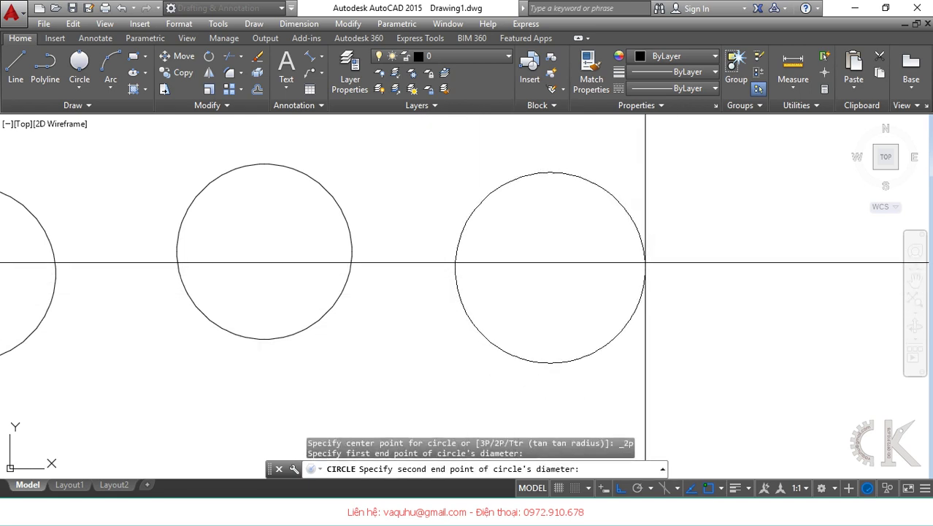
pyautogui.press('F8')
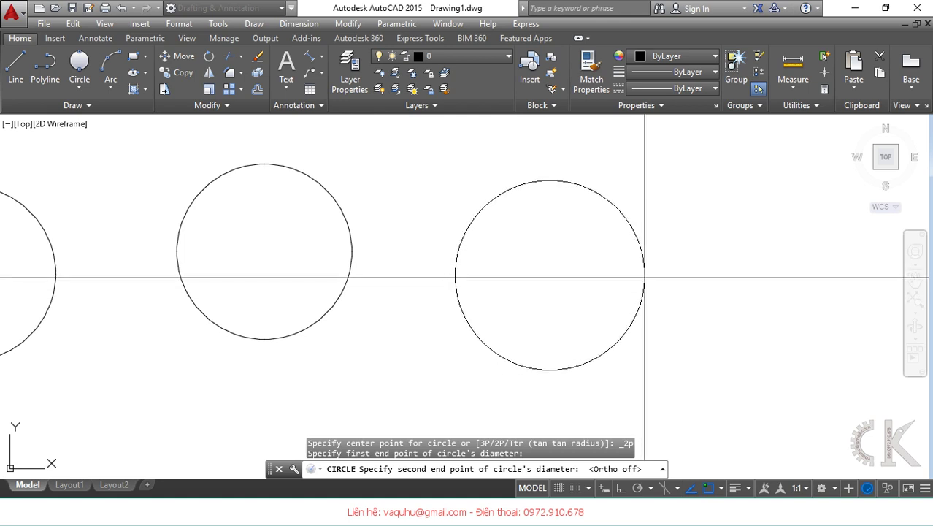
pyautogui.press('F8')
pyautogui.write('@')
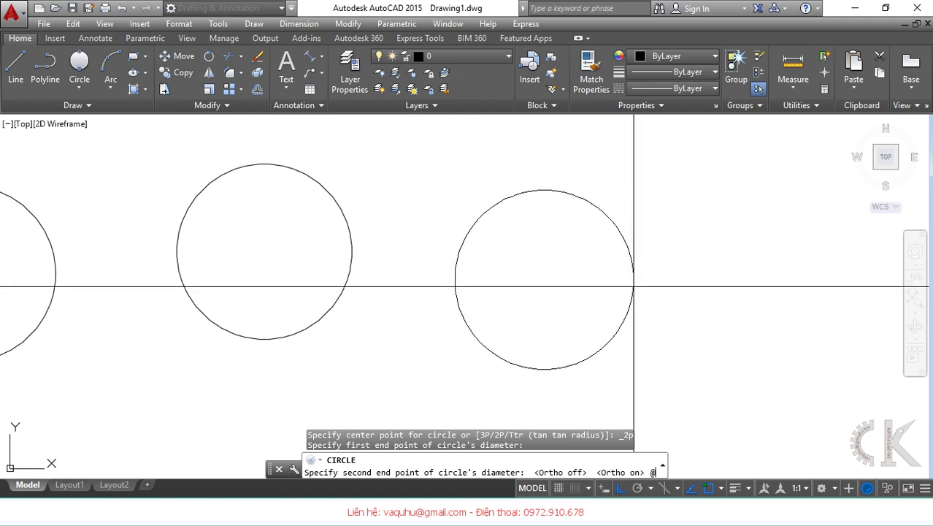
pyautogui.write('1')
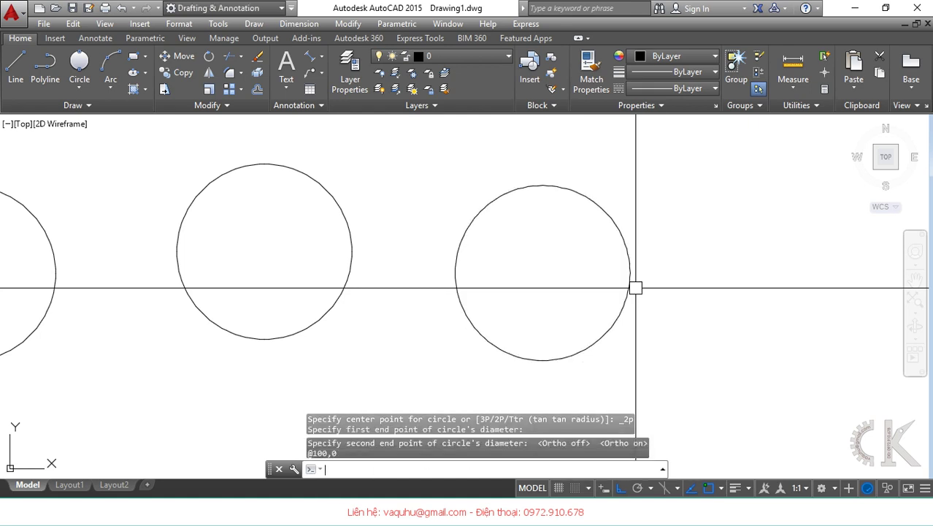
pyautogui.press('Return')
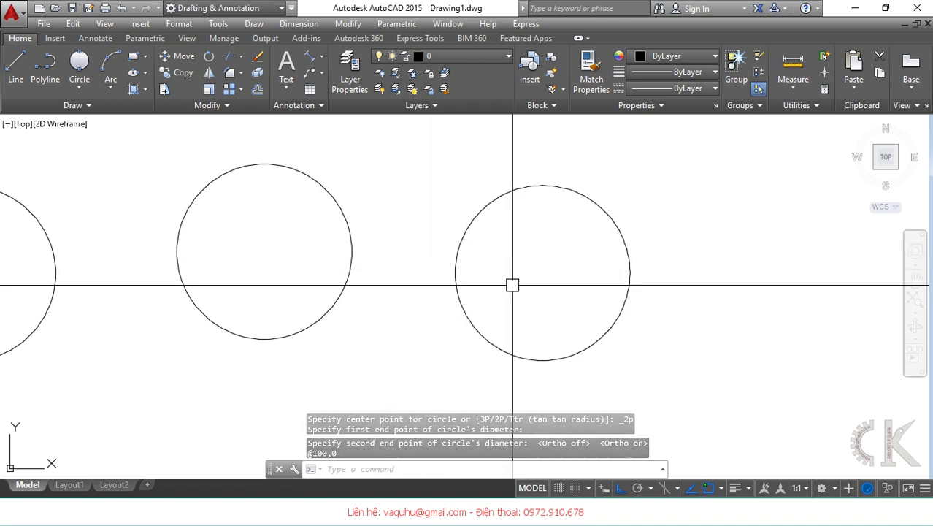
pyautogui.moveTo(510, 281)
pyautogui.mouseDown(button='middle')
pyautogui.moveTo(327, 287)
pyautogui.moveTo(197, 312)
pyautogui.mouseUp(button='middle')
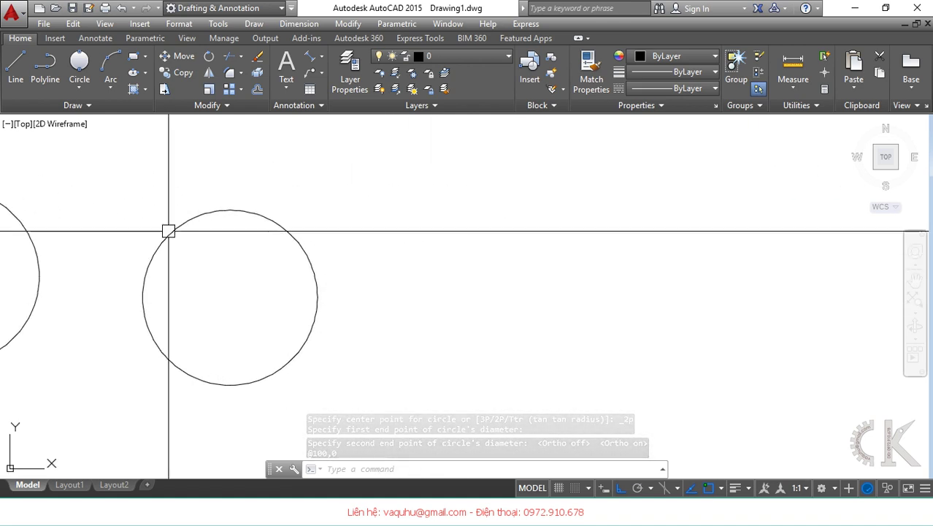
# Draw a large 2-point circle from the middle circle's centre to the right circle's bottom quadrant.
pyautogui.click(88, 85)
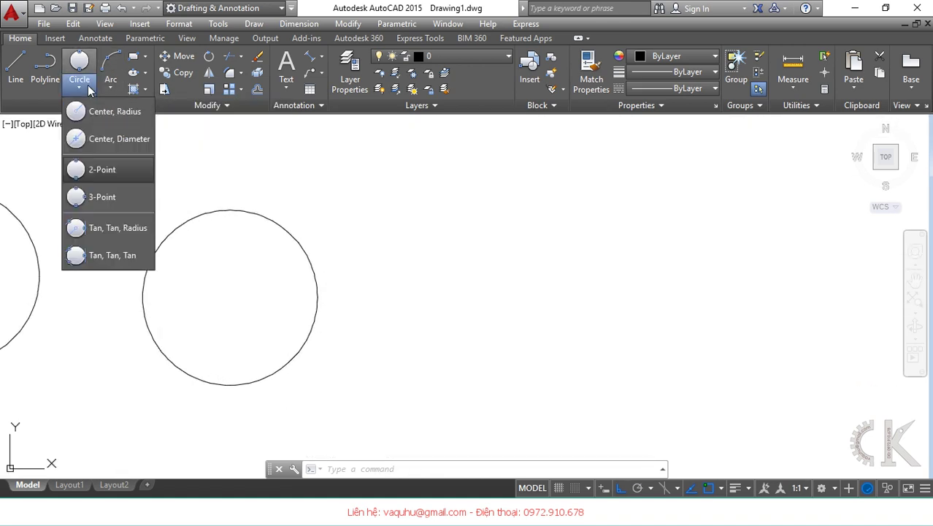
pyautogui.click(405, 275)
pyautogui.write('c')
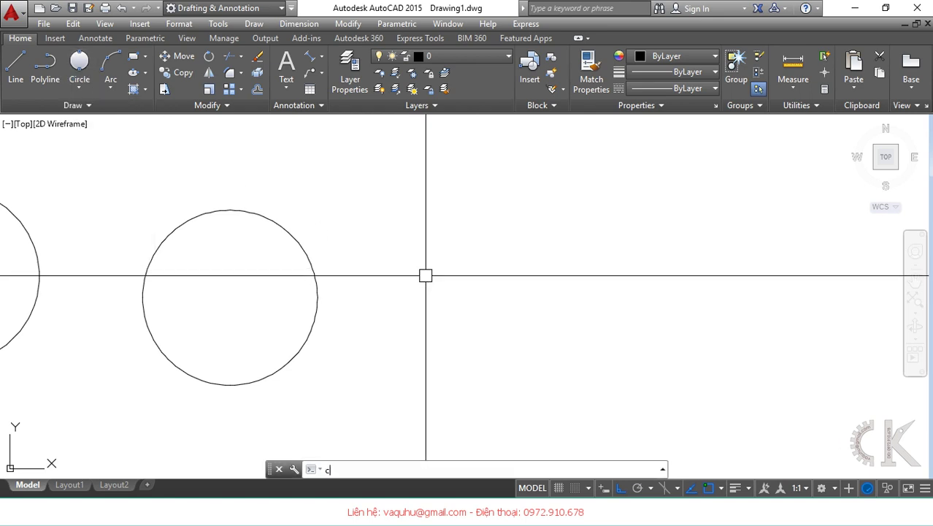
pyautogui.write('2p')
pyautogui.press('Return')
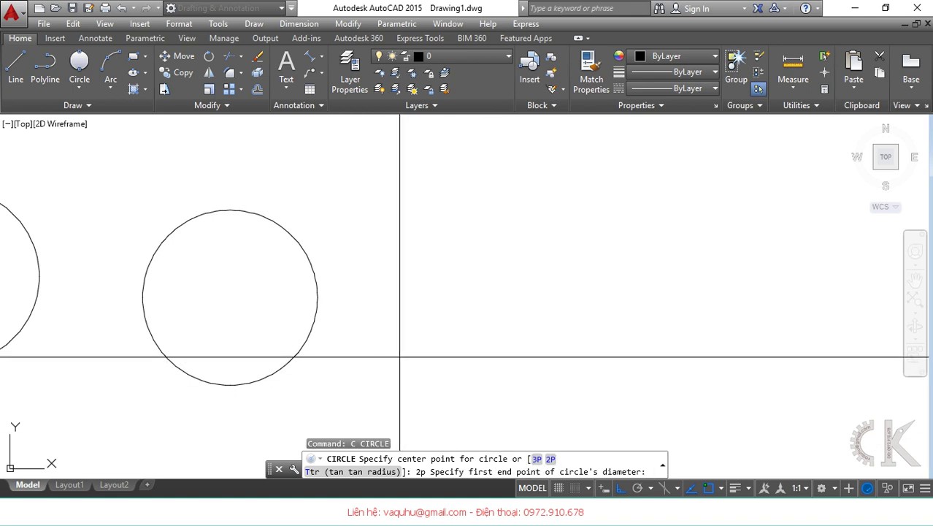
pyautogui.moveTo(398, 358); pyautogui.dragTo(686, 345, button='middle')
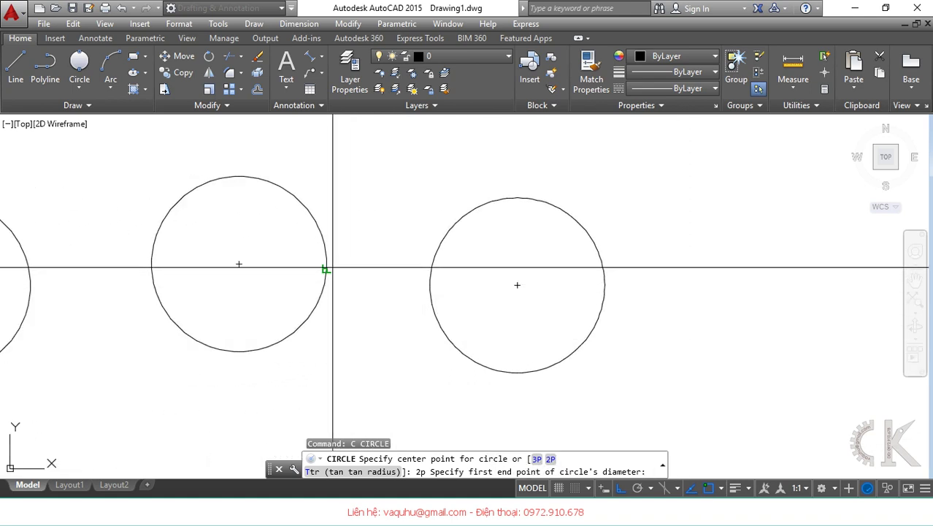
pyautogui.click(238, 264)
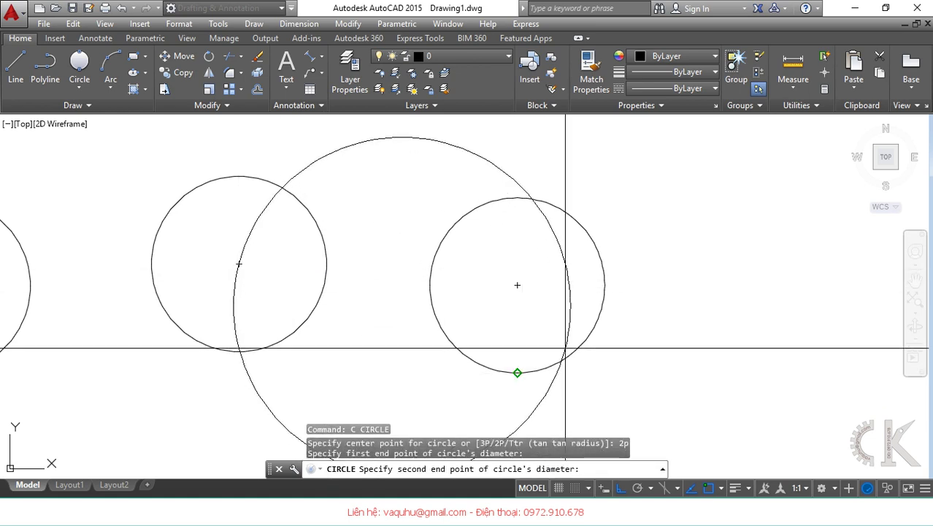
pyautogui.moveTo(585, 316); pyautogui.dragTo(573, 263, button='middle')
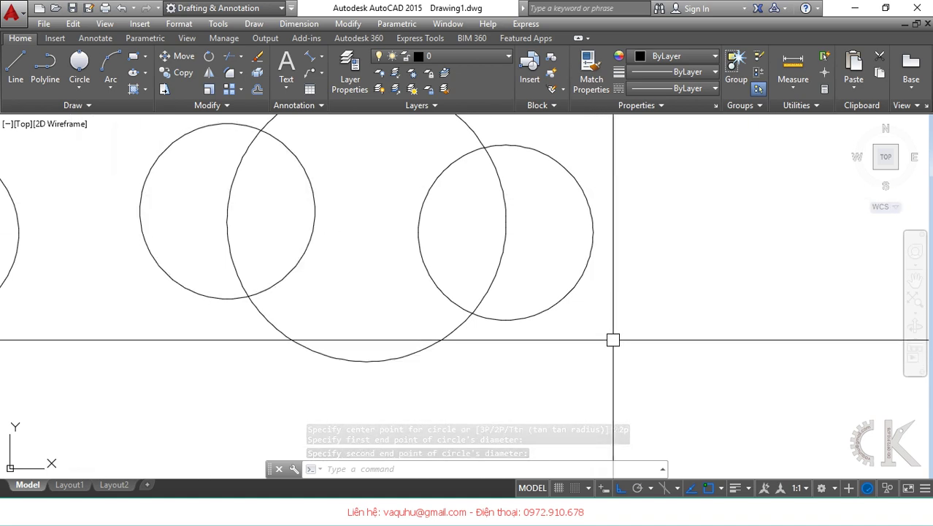
pyautogui.press('Escape')
pyautogui.moveTo(613, 339); pyautogui.dragTo(387, 361, button='middle')
# Draw a closed three-corner triangle with LINE and Ortho off, right of the circles.
pyautogui.write('L')
pyautogui.press('Return')
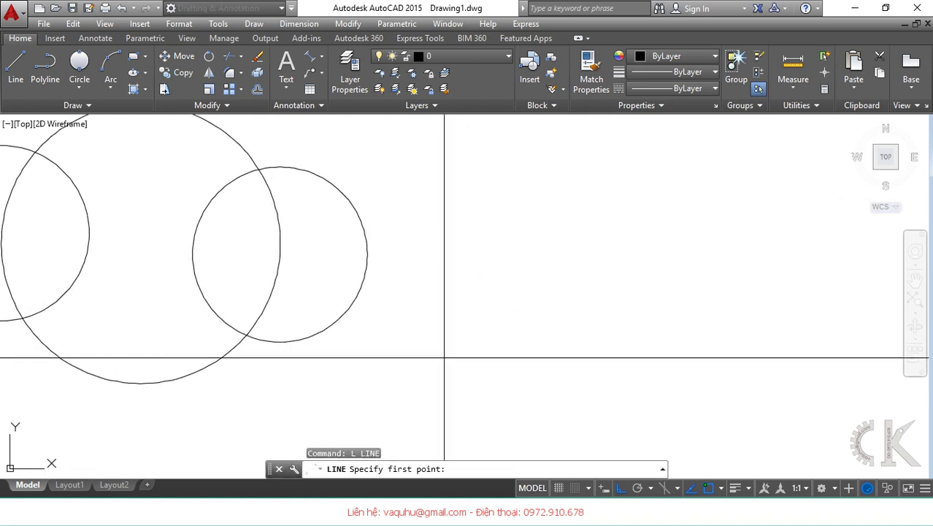
pyautogui.click(509, 333)
pyautogui.press('F8')
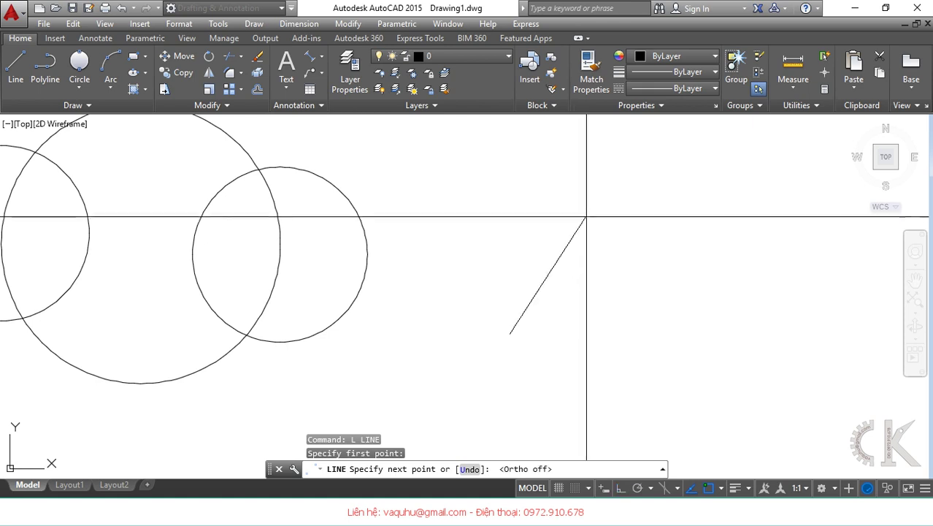
pyautogui.click(588, 209)
pyautogui.click(722, 316)
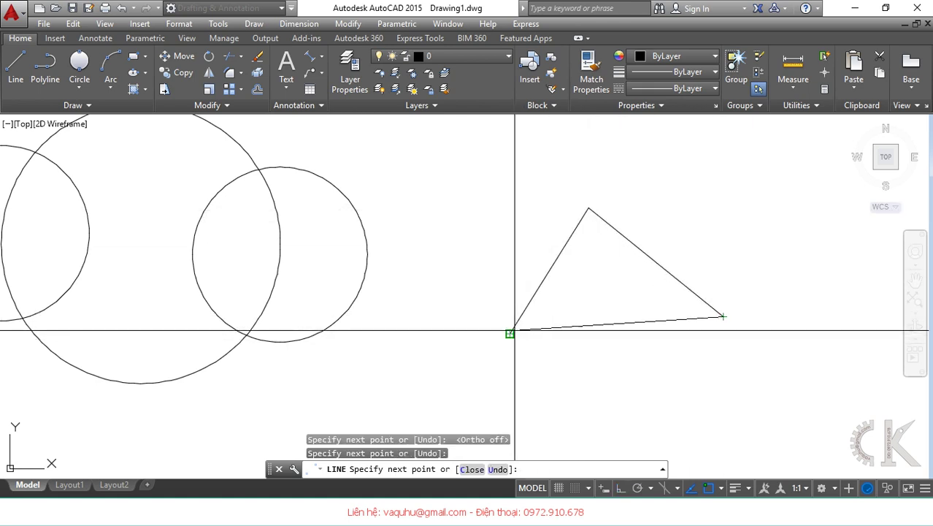
pyautogui.click(510, 333)
pyautogui.press('Return')
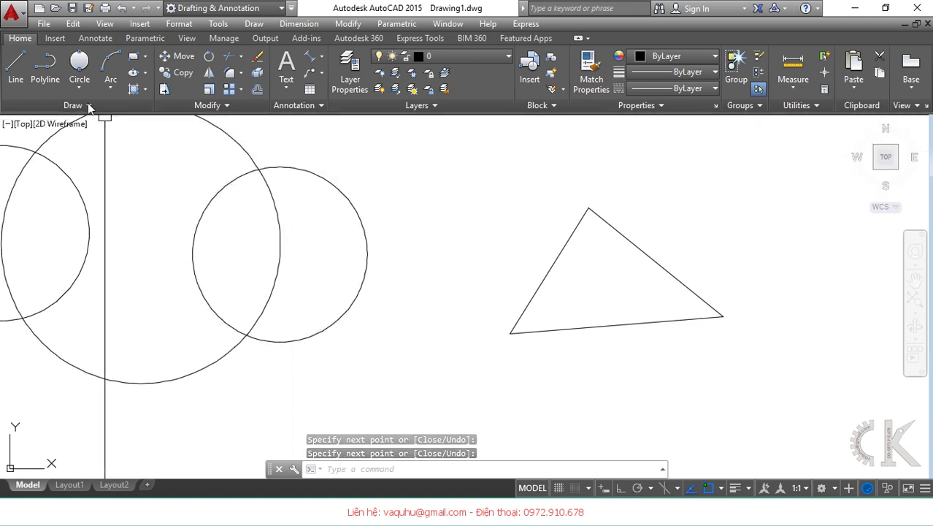
pyautogui.click(75, 90)
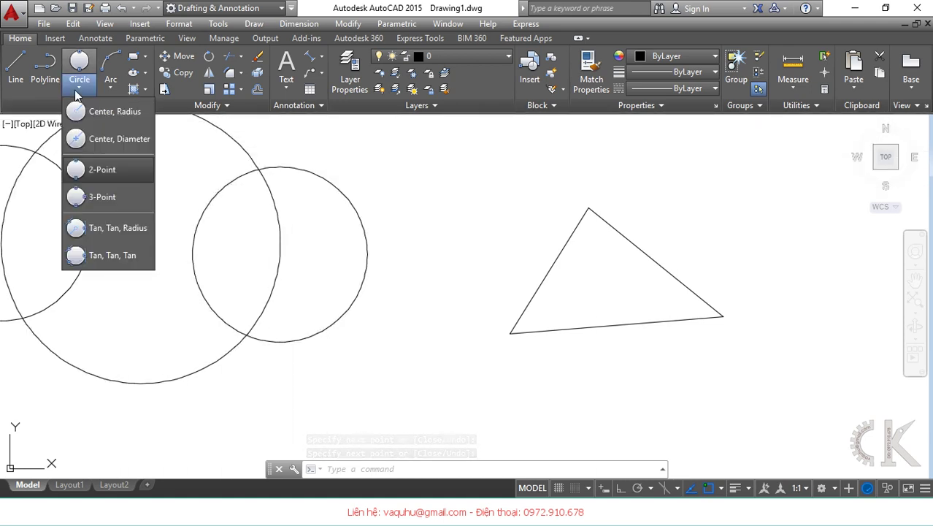
# Draw a 3-point circle through the triangle's corners, then delete it.
pyautogui.click(100, 198)
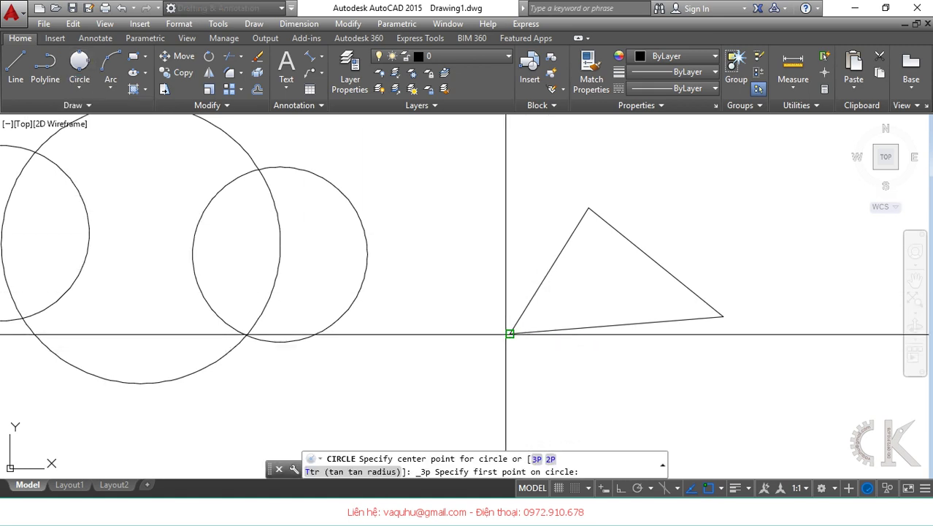
pyautogui.click(509, 333)
pyautogui.click(589, 209)
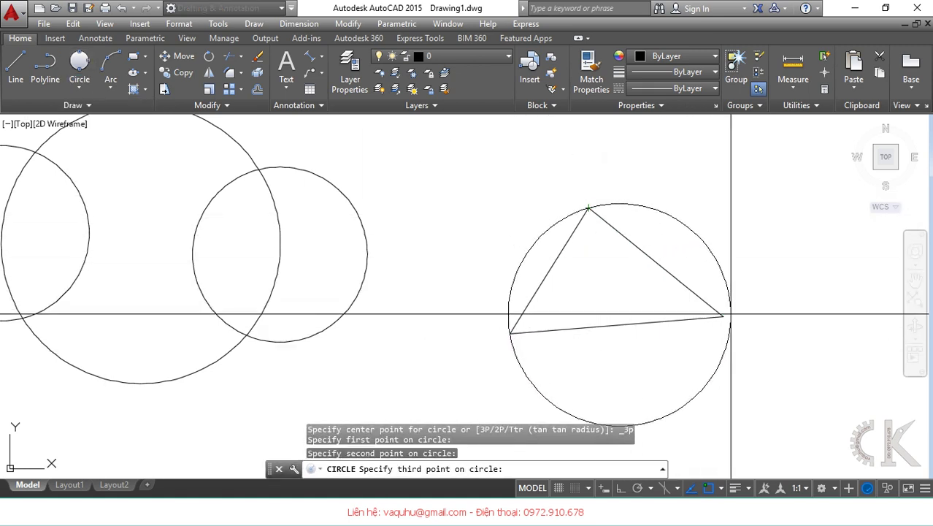
pyautogui.click(724, 317)
pyautogui.moveTo(600, 288); pyautogui.dragTo(440, 274, button='middle')
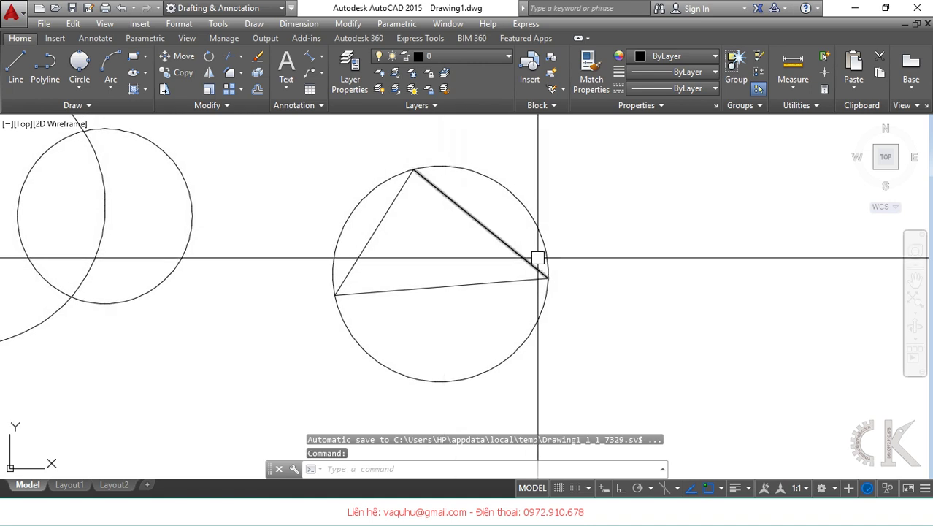
pyautogui.click(540, 214)
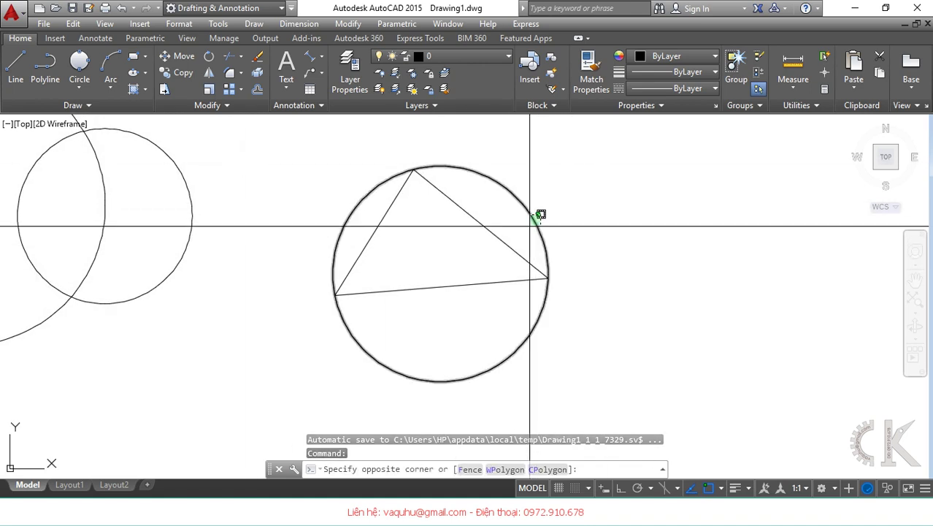
pyautogui.click(531, 223)
pyautogui.press('Delete')
pyautogui.write('c')
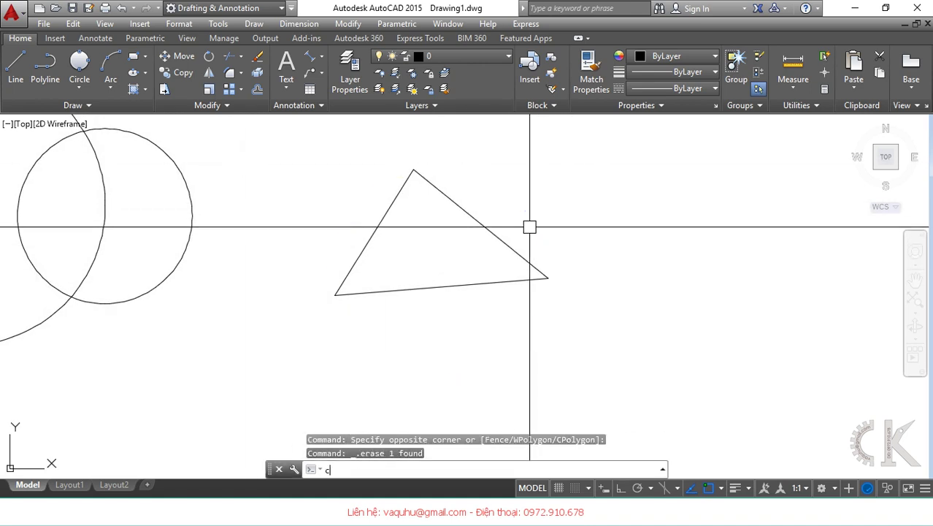
pyautogui.write('3p')
# Redraw the circle through the triangle's three corners and delete it again.
pyautogui.press('Return')
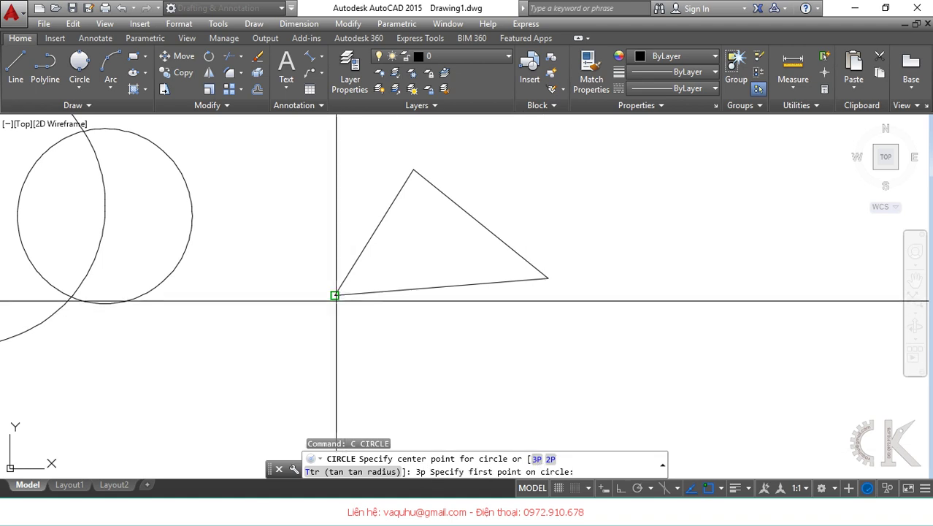
pyautogui.click(335, 295)
pyautogui.click(413, 169)
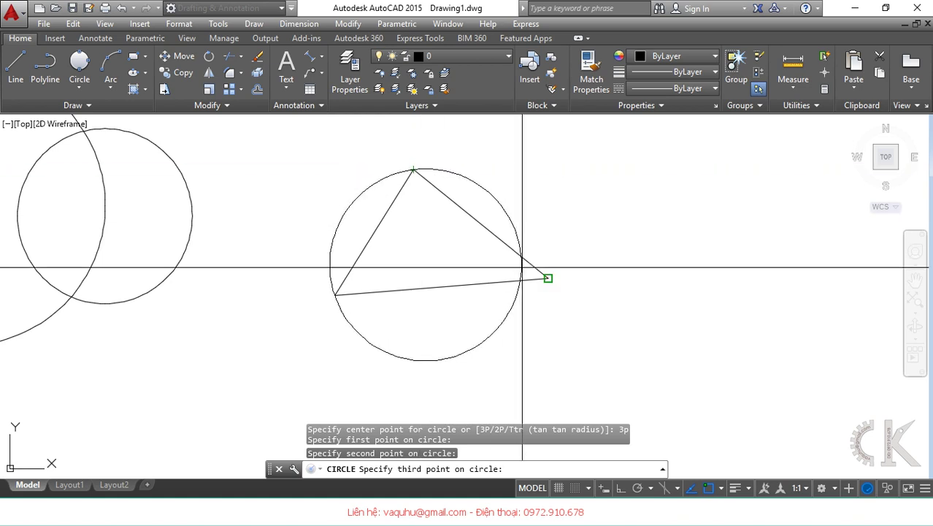
pyautogui.click(547, 278)
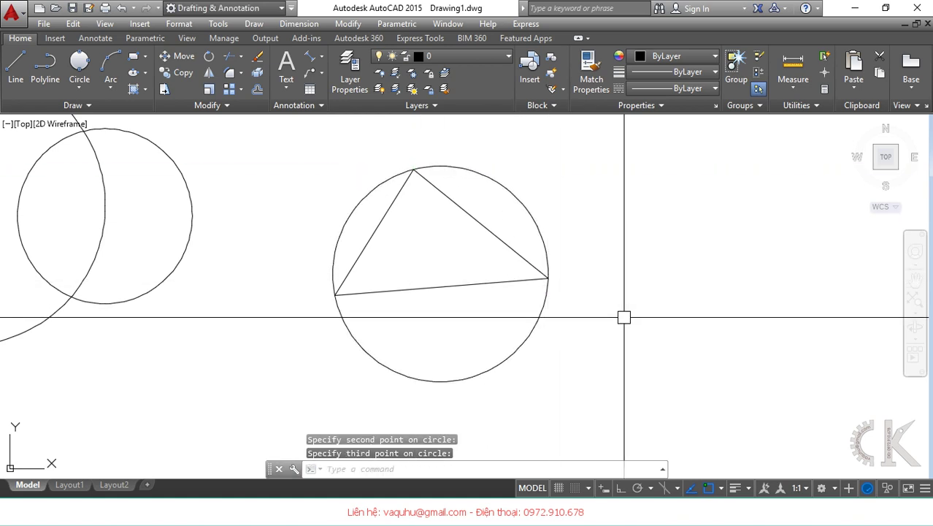
pyautogui.click(542, 329)
pyautogui.press('Delete')
# Draw the final 3P circle through the triangle's left, top and right corners.
pyautogui.write('c')
pyautogui.press('Return')
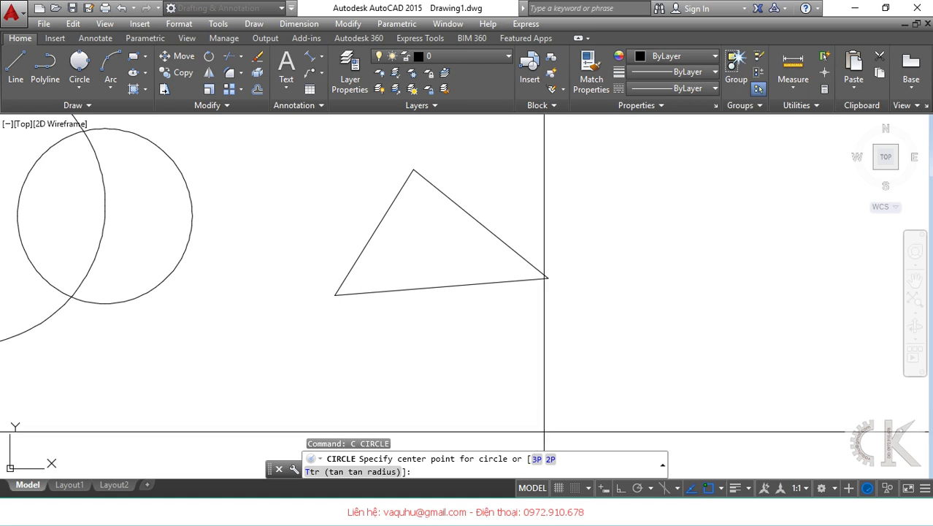
pyautogui.click(535, 459)
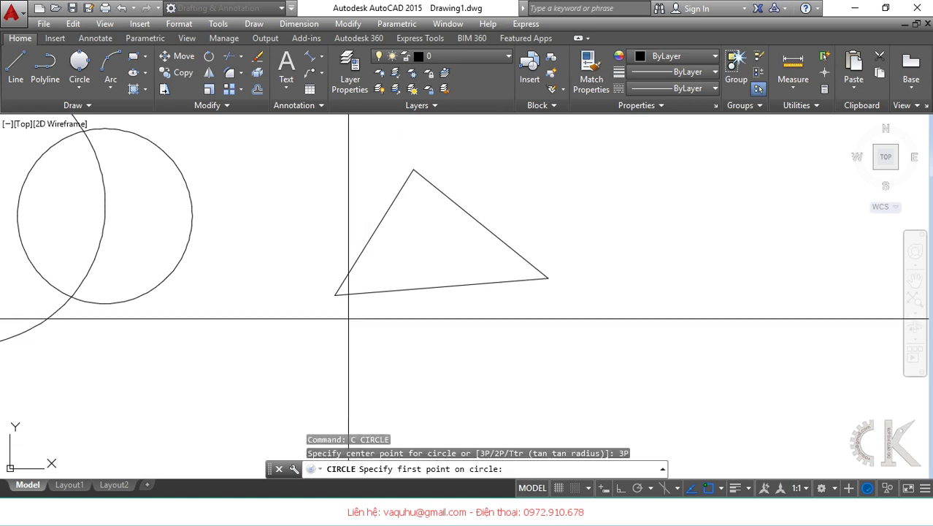
pyautogui.click(334, 294)
pyautogui.click(413, 169)
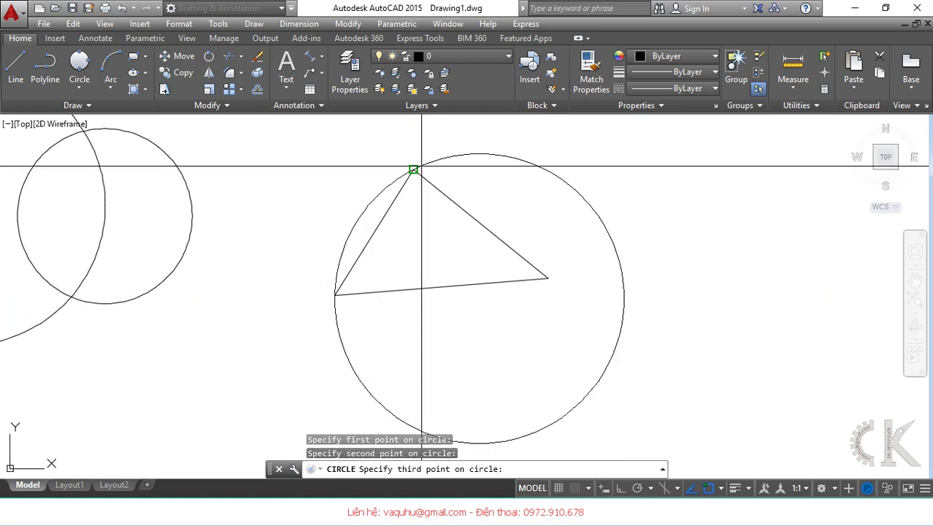
pyautogui.click(548, 277)
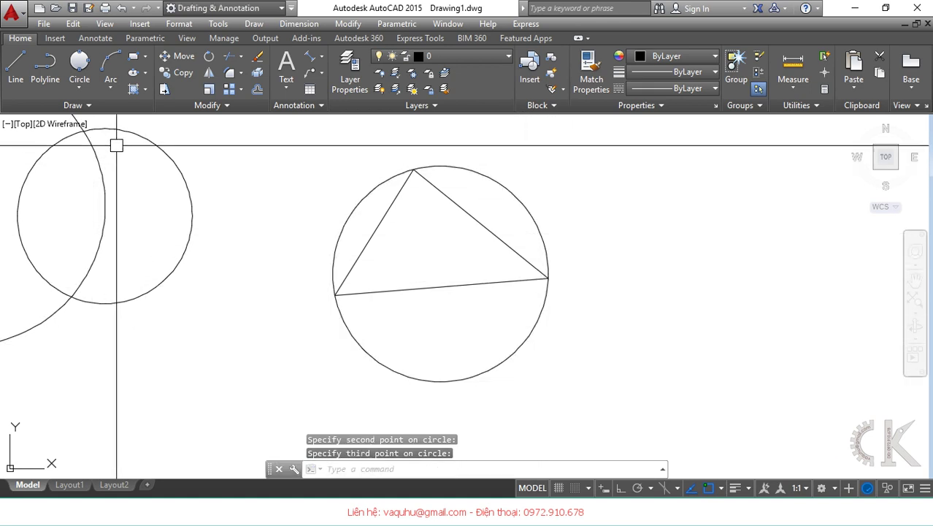
pyautogui.click(87, 85)
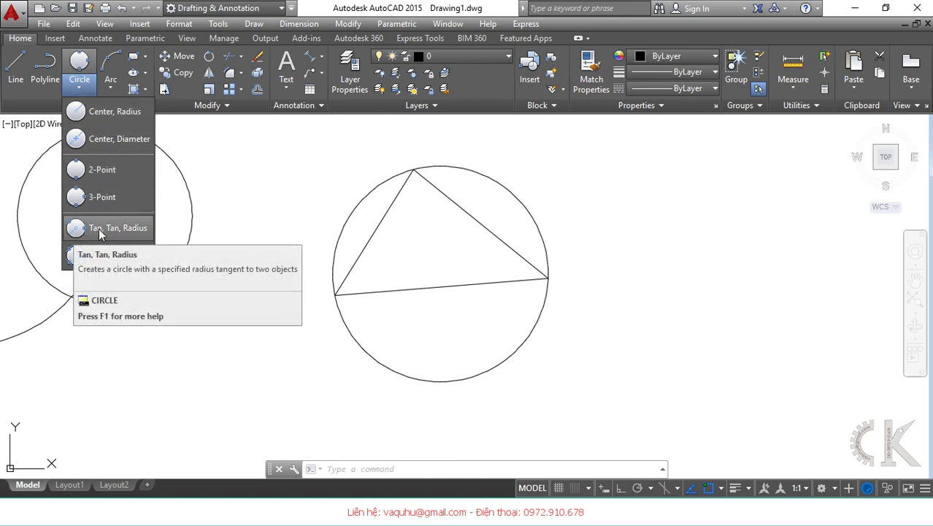
pyautogui.moveTo(117, 228)
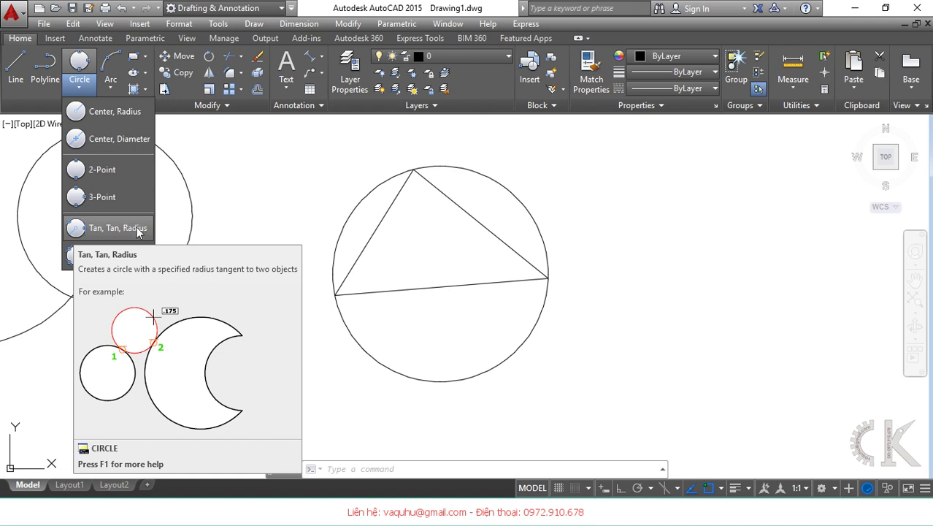
# Draw a radius-20 Tan, Tan, Radius circle tangent to the large circle and the right circle.
pyautogui.click(149, 234)
pyautogui.scroll(-2, 289, 295)
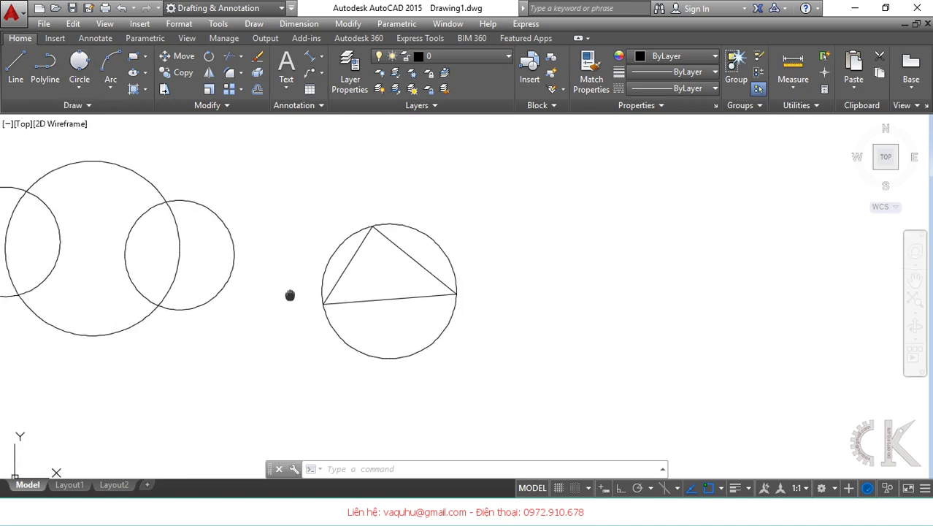
pyautogui.scroll(2, 368, 254)
pyautogui.scroll(2, 369, 256)
pyautogui.moveTo(369, 256); pyautogui.dragTo(658, 235, button='middle')
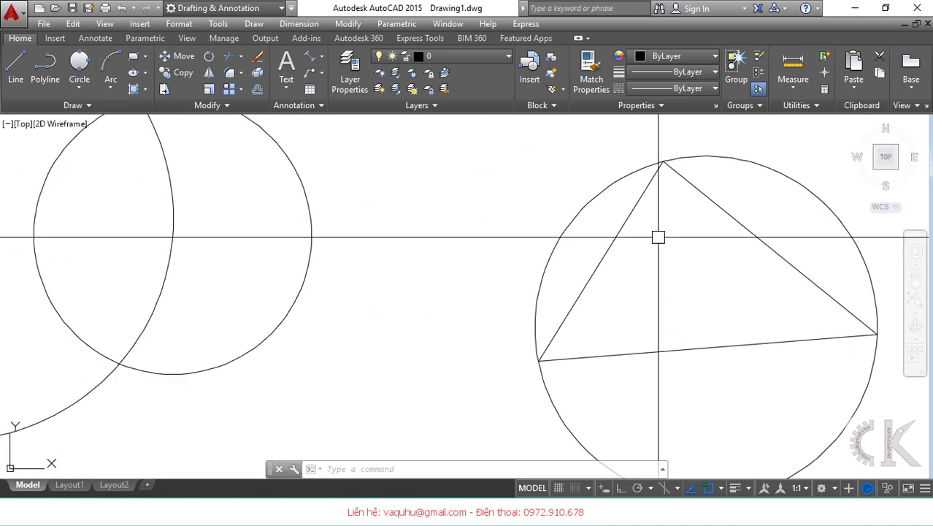
pyautogui.scroll(-1, 418, 248)
pyautogui.moveTo(418, 248); pyautogui.dragTo(557, 233, button='middle')
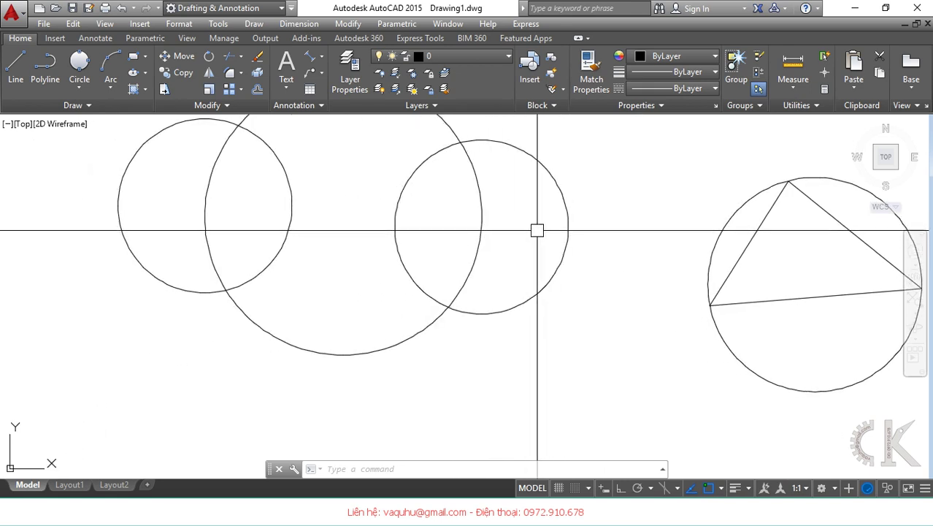
pyautogui.moveTo(494, 214); pyautogui.dragTo(466, 263, button='middle')
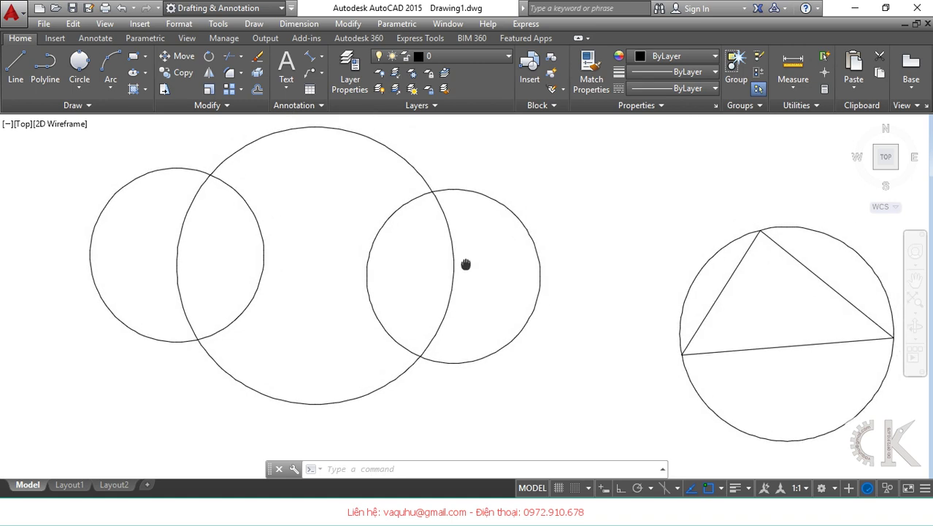
pyautogui.click(84, 86)
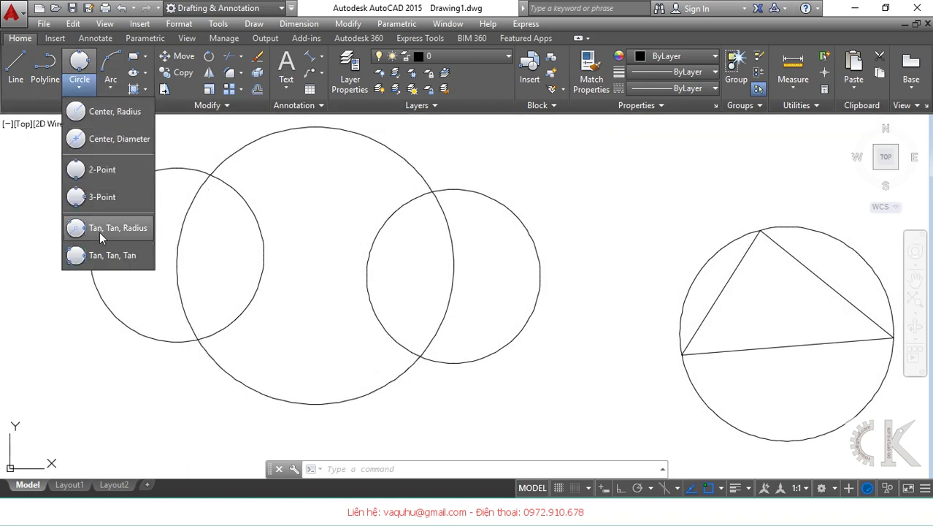
pyautogui.click(99, 232)
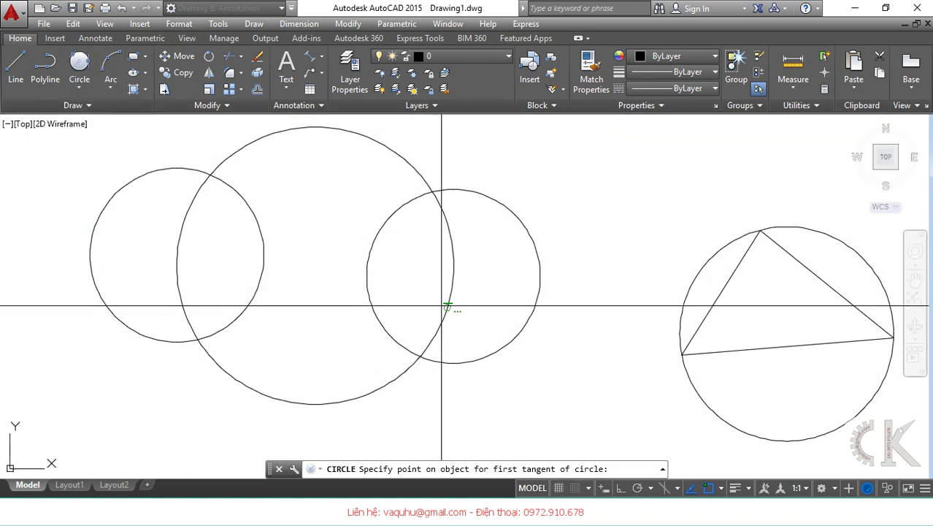
pyautogui.click(453, 263)
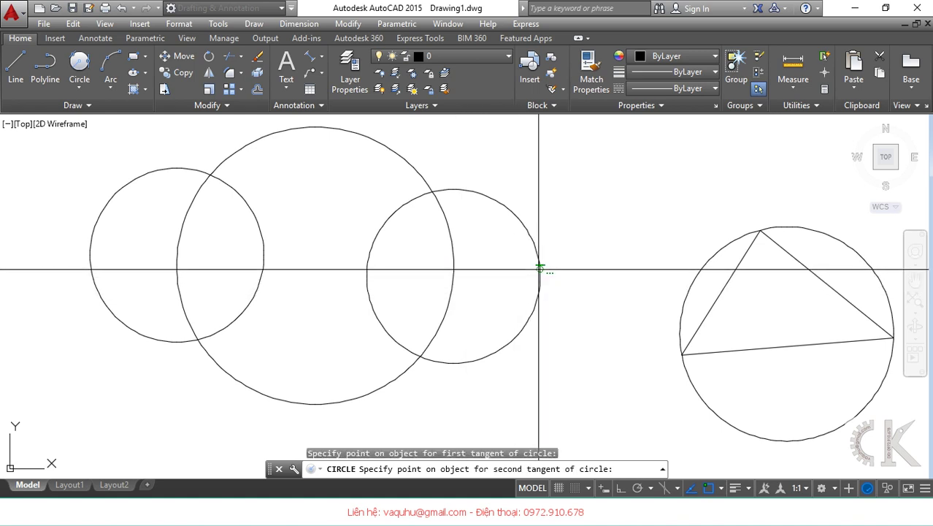
pyautogui.click(538, 268)
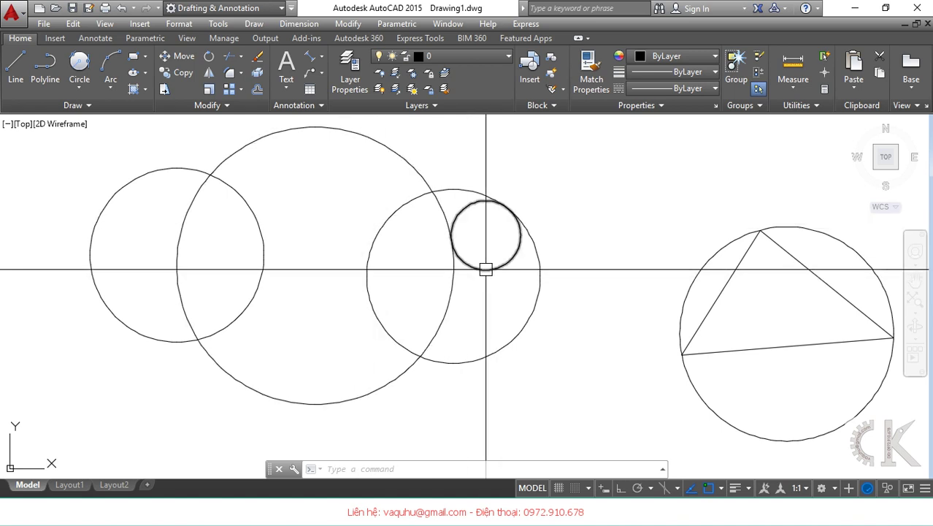
# Draw a radius-40 circle below, using Tan, Tan, Radius against the large and right circles.
pyautogui.click(80, 86)
pyautogui.click(116, 228)
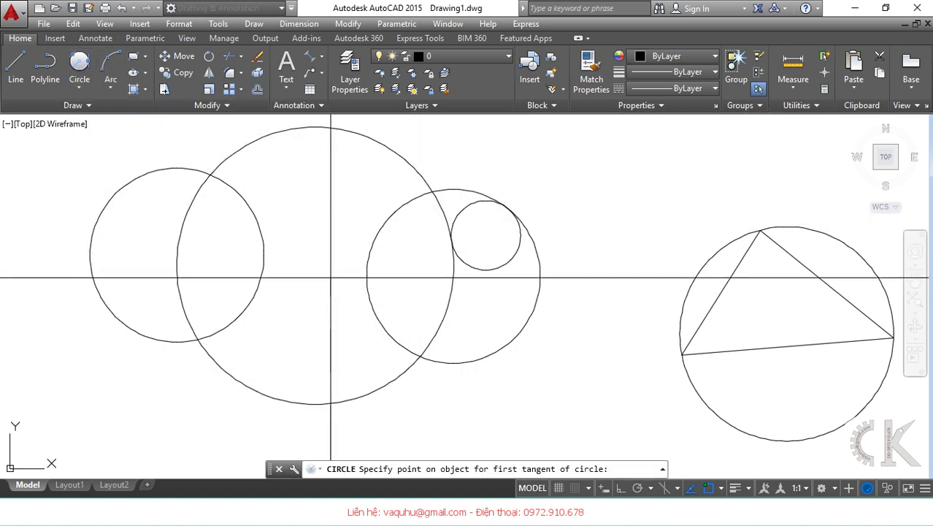
pyautogui.click(81, 88)
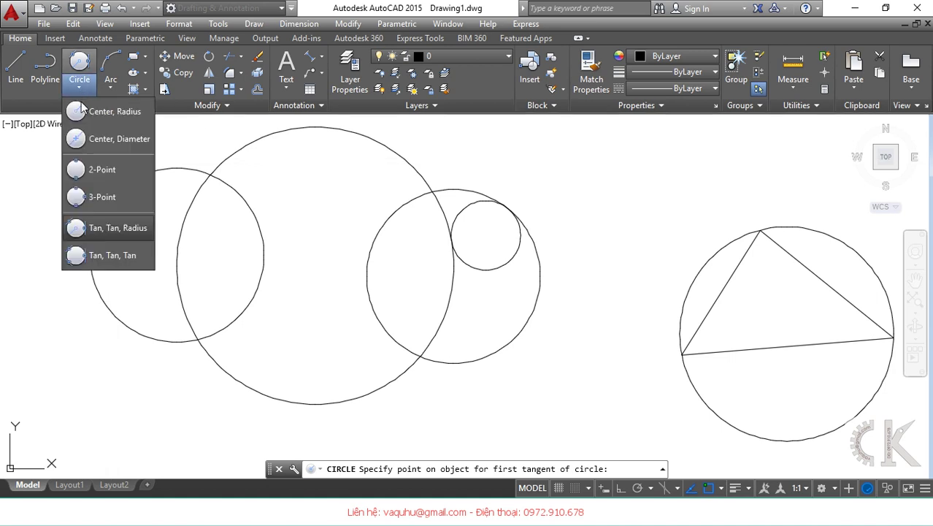
pyautogui.click(130, 229)
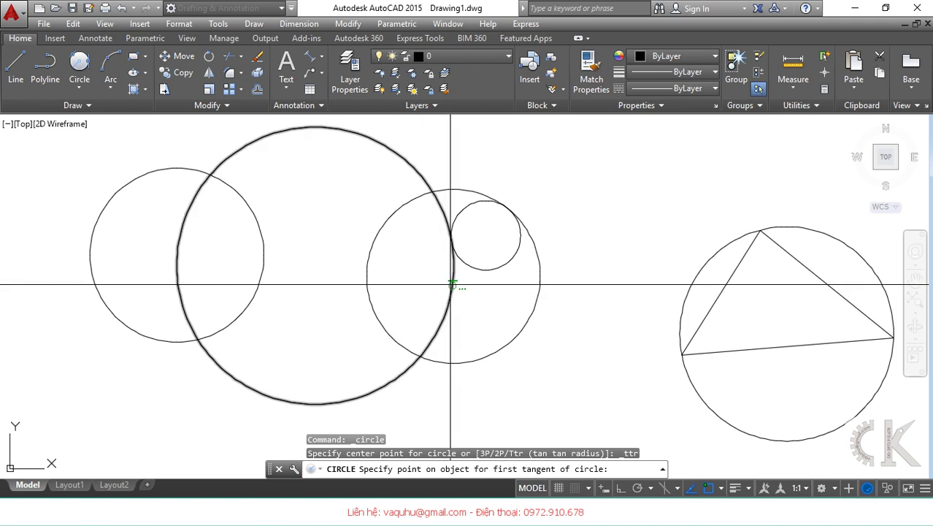
pyautogui.click(452, 284)
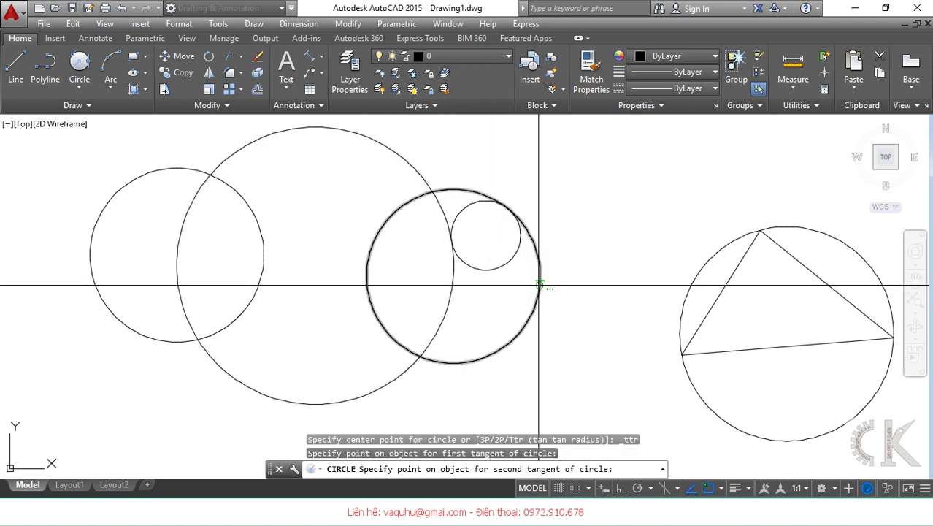
pyautogui.click(538, 290)
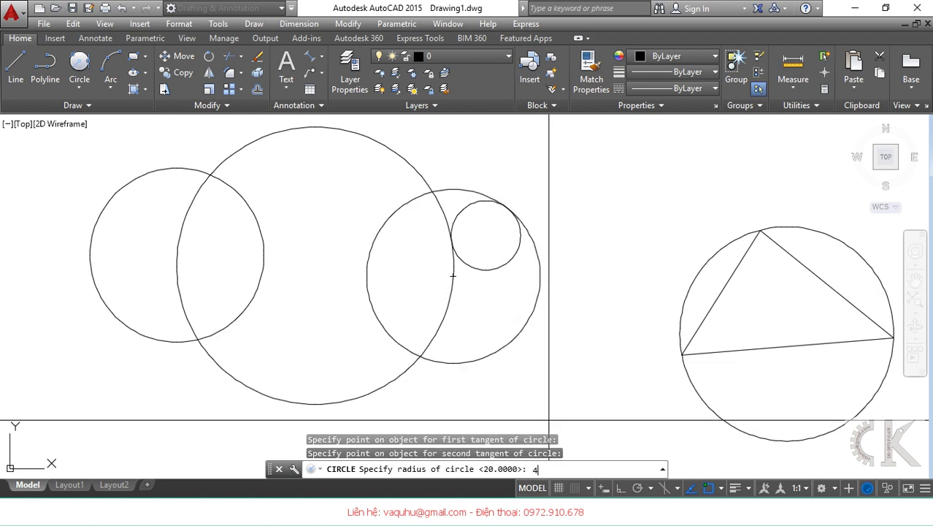
pyautogui.moveTo(548, 420); pyautogui.dragTo(542, 319, button='middle')
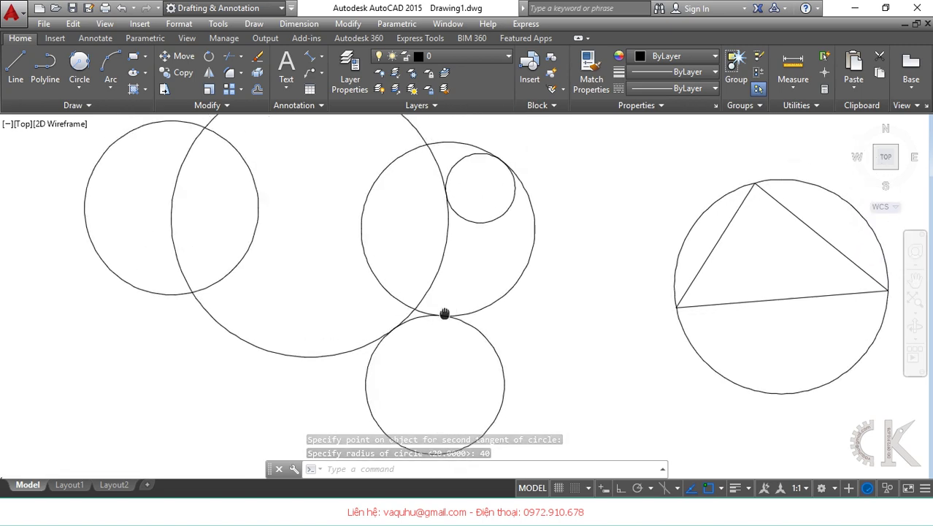
pyautogui.moveTo(443, 314); pyautogui.dragTo(412, 401, button='middle')
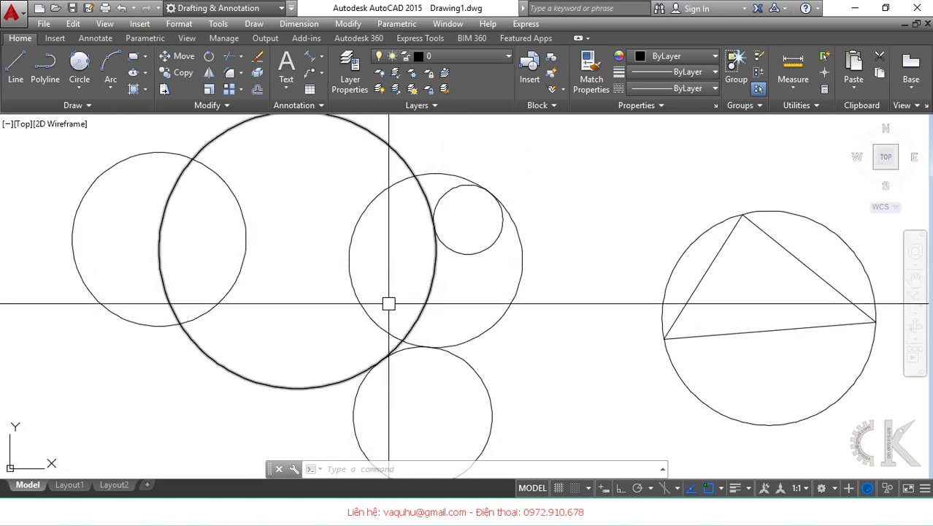
pyautogui.moveTo(605, 262); pyautogui.dragTo(478, 256, button='middle')
pyautogui.click(73, 93)
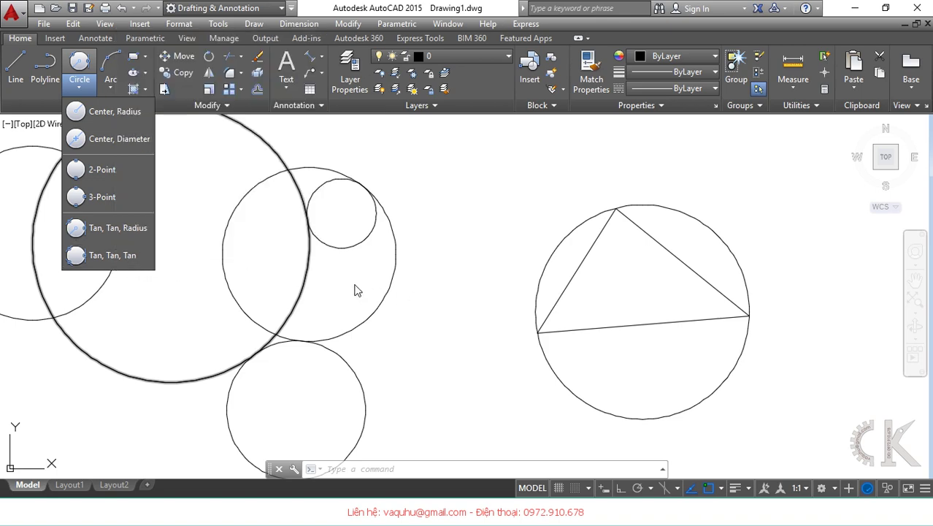
# Draw a Tan, Tan, Tan circle touching the large circle and the right-middle circle.
pyautogui.moveTo(341, 277); pyautogui.dragTo(510, 330, button='middle')
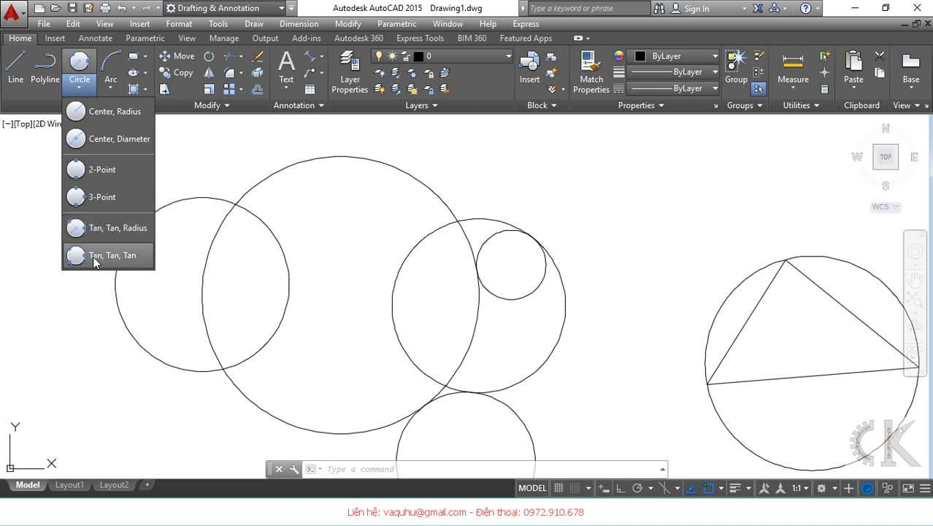
pyautogui.click(95, 262)
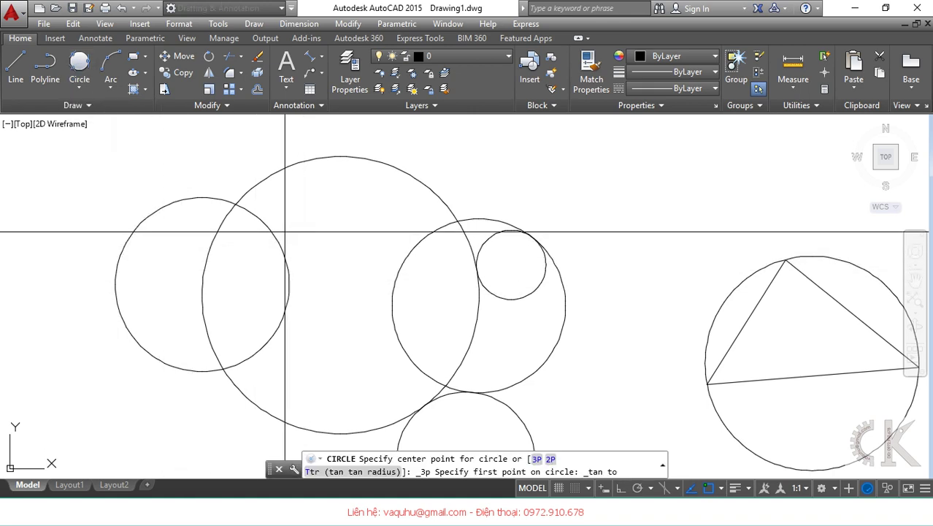
pyautogui.click(302, 159)
pyautogui.click(403, 254)
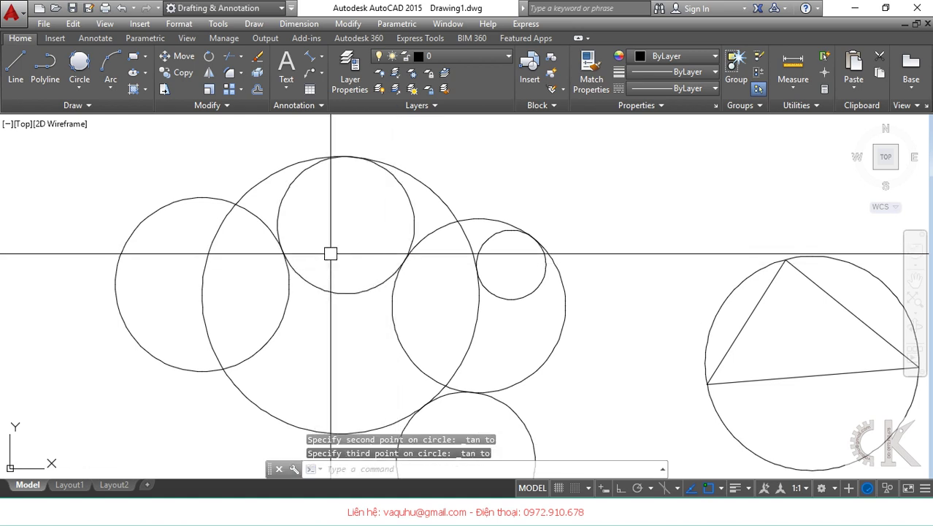
pyautogui.click(311, 165)
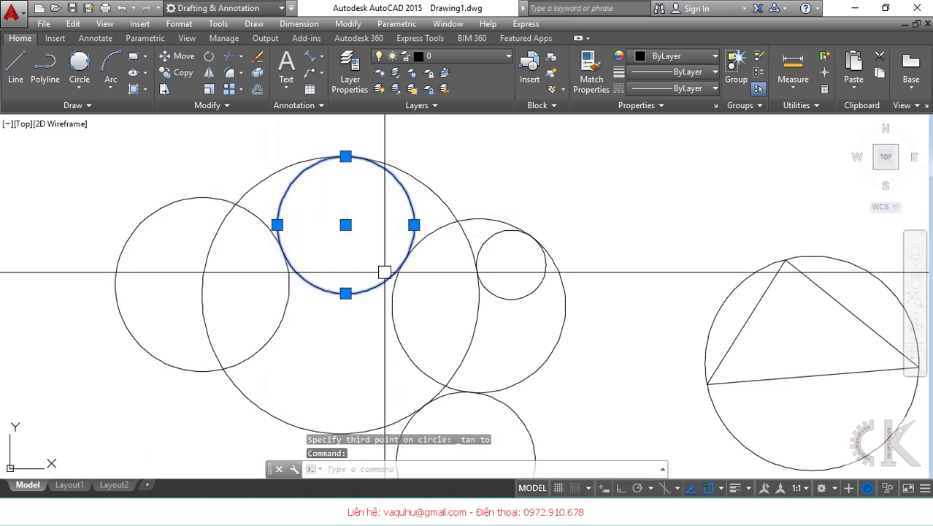
pyautogui.moveTo(551, 288); pyautogui.dragTo(320, 260, button='middle')
pyautogui.scroll(1, 577, 287)
pyautogui.press('Escape')
pyautogui.press('Escape')
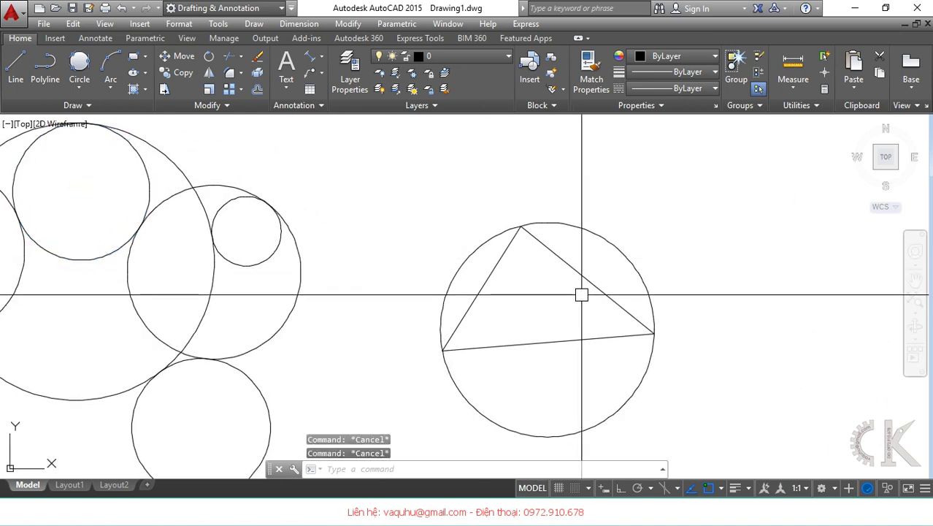
pyautogui.scroll(2, 576, 295)
pyautogui.moveTo(562, 303); pyautogui.dragTo(461, 277, button='middle')
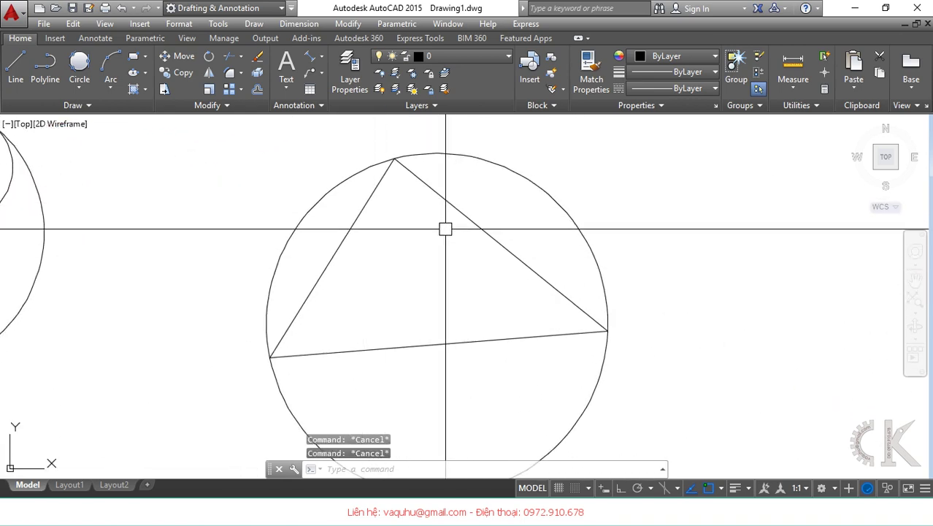
# Inscribe a circle in the triangle, tangent to its left, right and bottom edges.
pyautogui.click(91, 90)
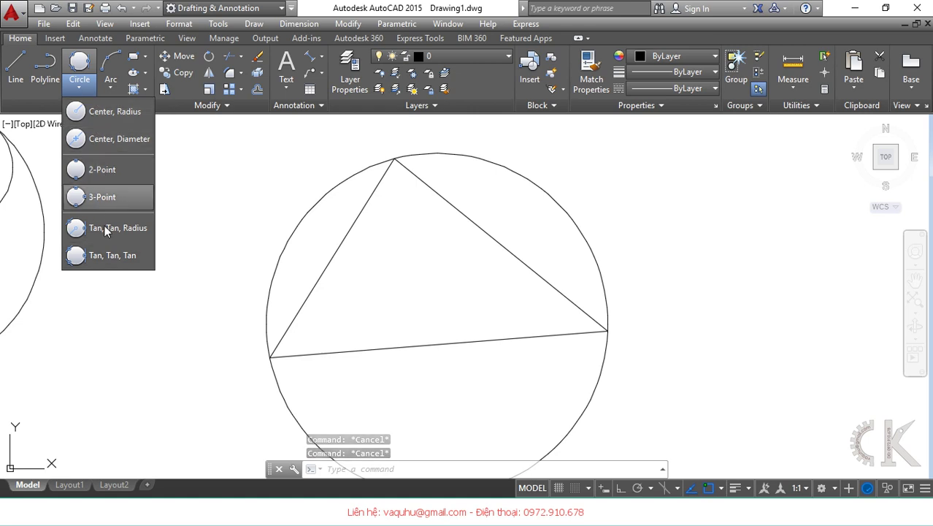
pyautogui.click(111, 257)
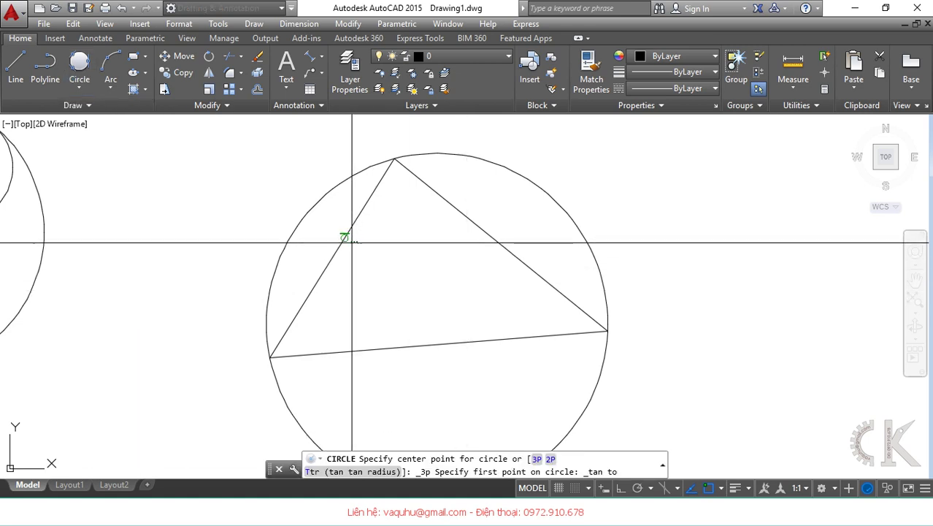
pyautogui.click(346, 243)
pyautogui.click(484, 229)
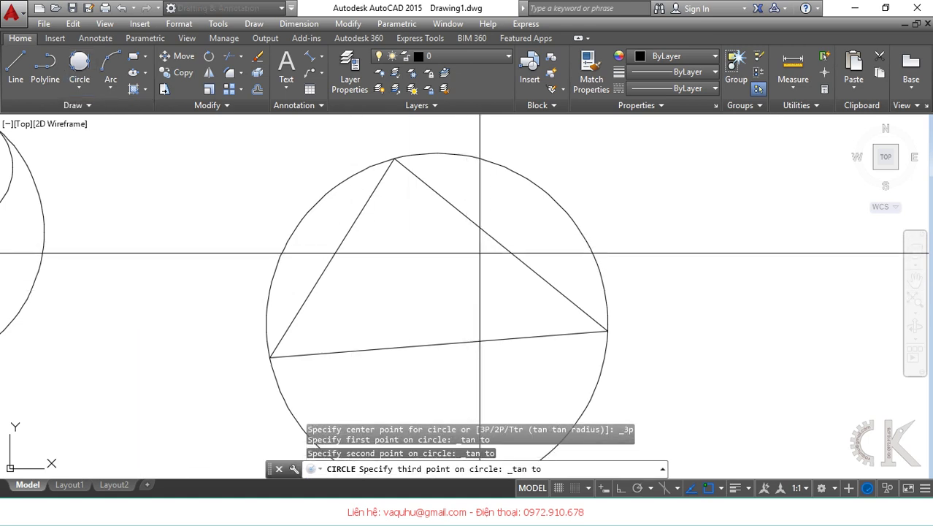
pyautogui.click(441, 343)
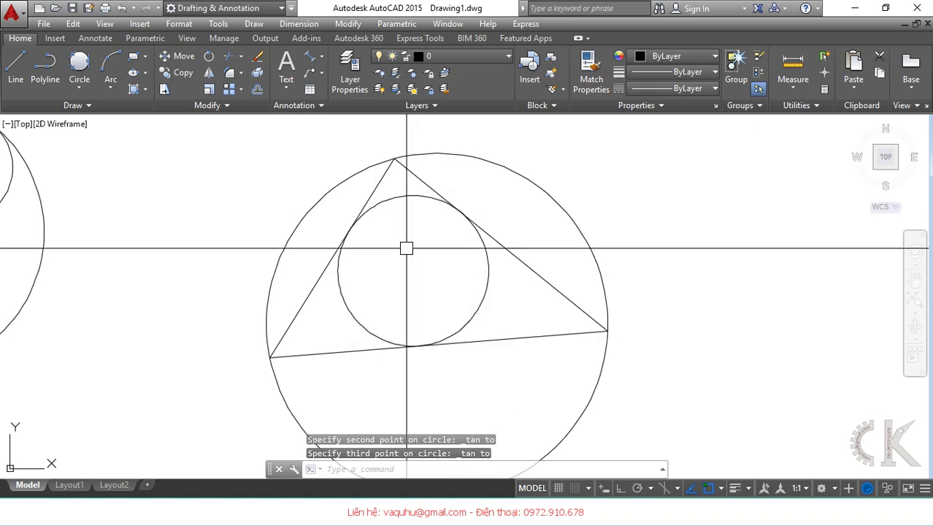
# Erase all circles and the triangle, then switch to the Word lecture notes.
pyautogui.scroll(-4, 483, 269)
pyautogui.scroll(-2, 483, 269)
pyautogui.click(563, 202)
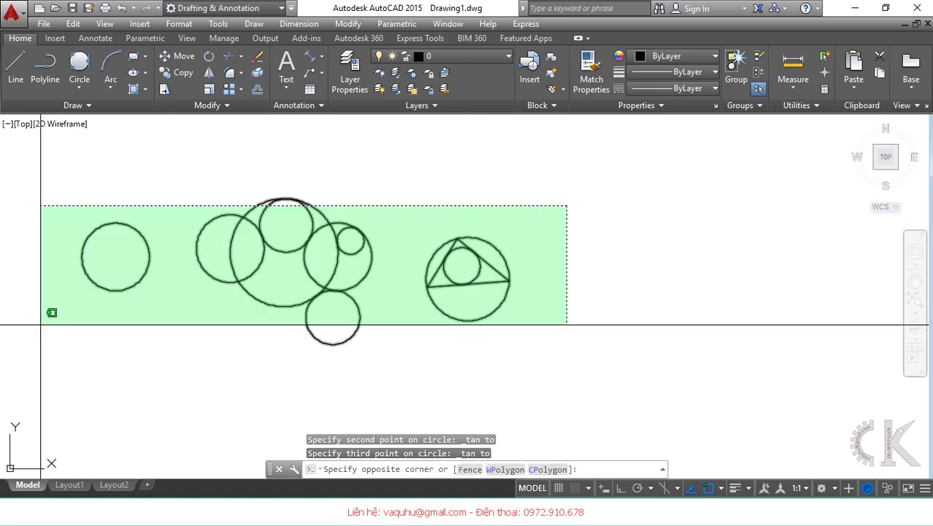
pyautogui.click(42, 329)
pyautogui.press('Delete')
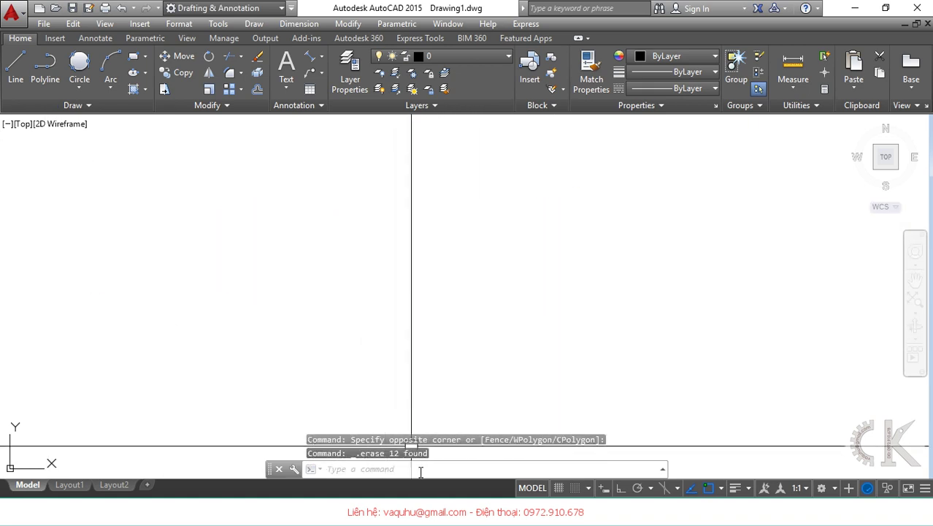
pyautogui.hotkey('alt', 'Tab')
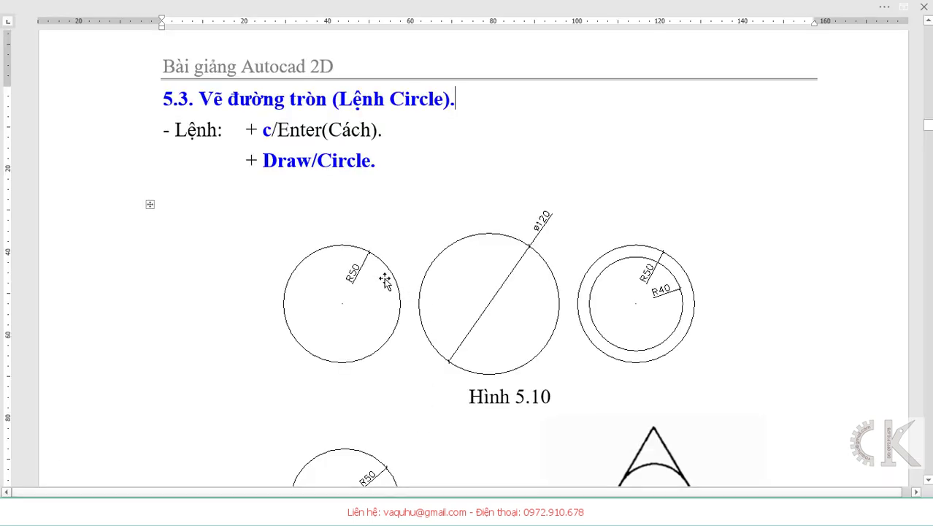
# Scroll the Word notes past Hình 5.10 to the three-circle figures, then return to AutoCAD.
pyautogui.scroll(-1, 385, 282)
pyautogui.scroll(-1, 479, 260)
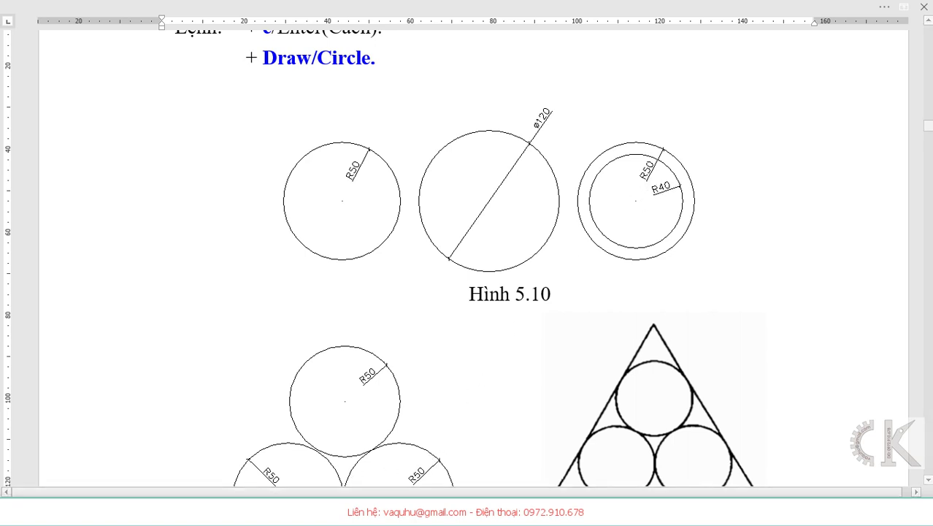
pyautogui.hotkey('alt', 'Tab')
# Draw a radius-50 circle and a radius-40 circle sharing the same centre.
pyautogui.write('c')
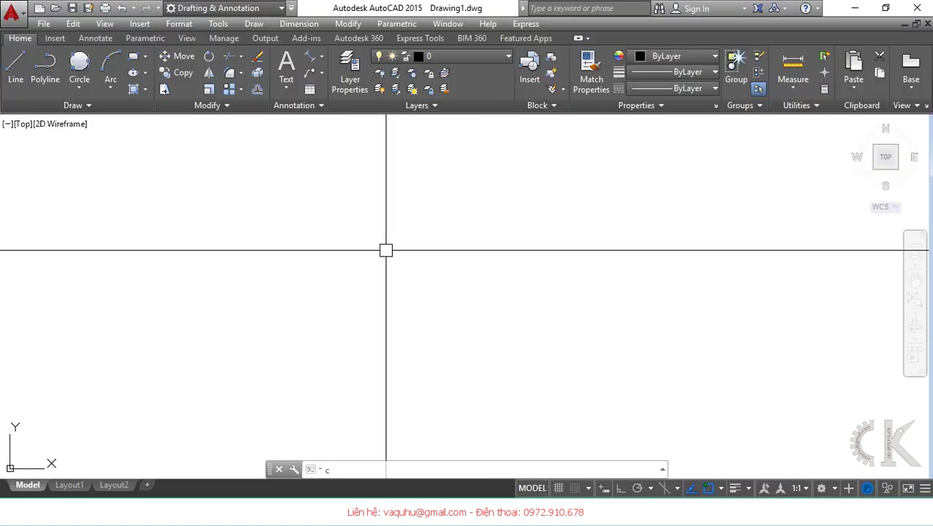
pyautogui.press('Return')
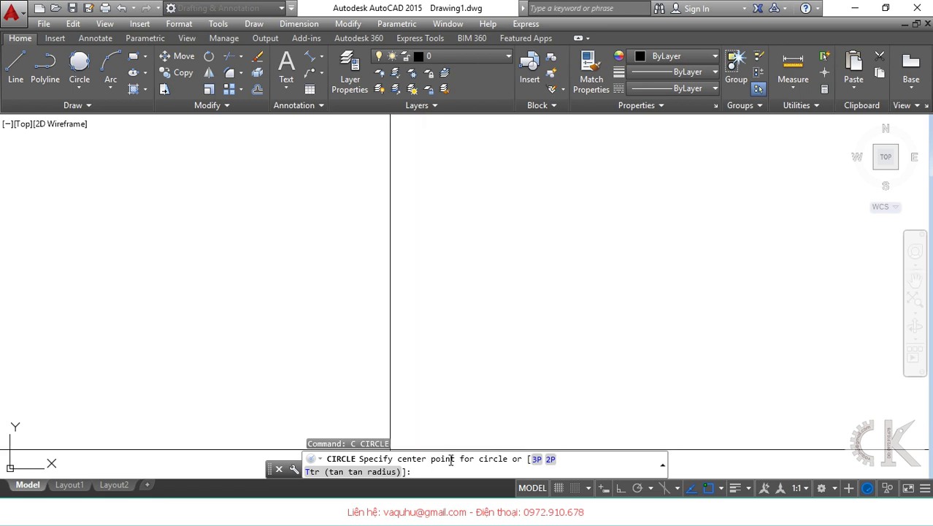
pyautogui.click(427, 270)
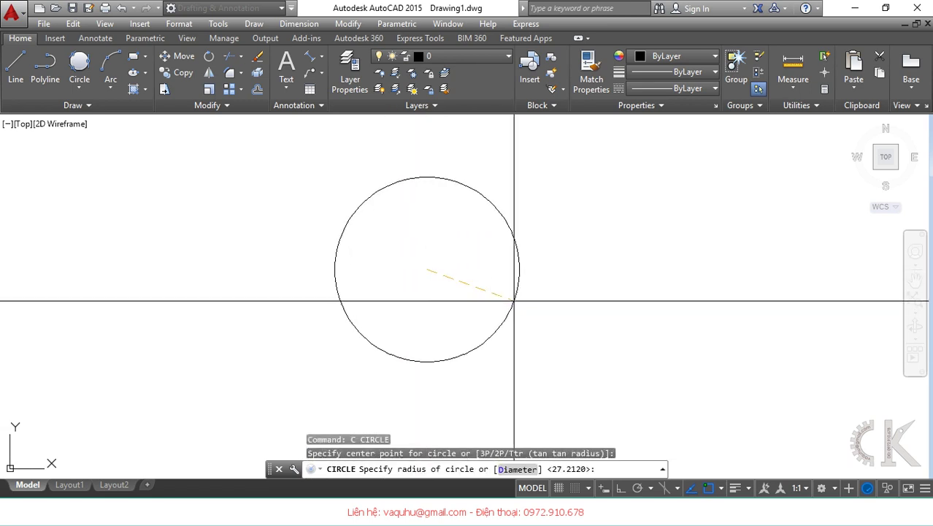
pyautogui.write('50')
pyautogui.press('Return')
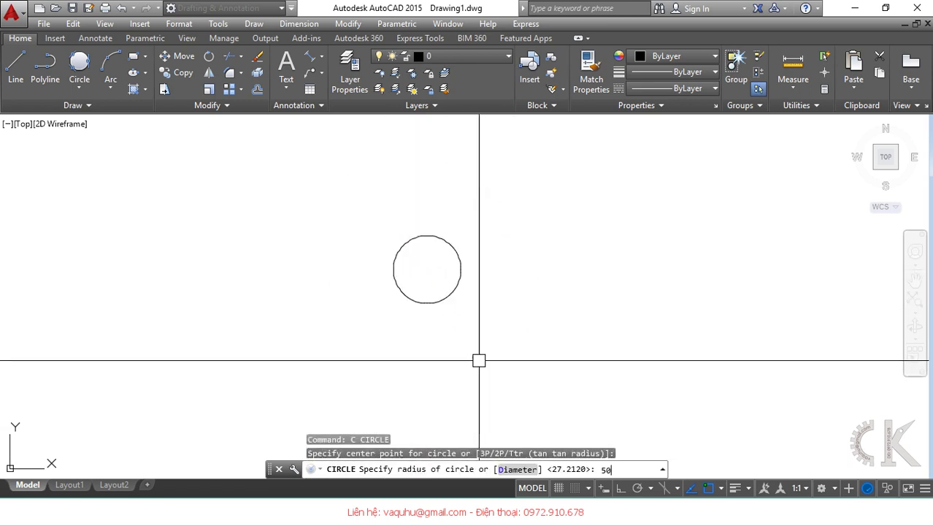
pyautogui.press('Return')
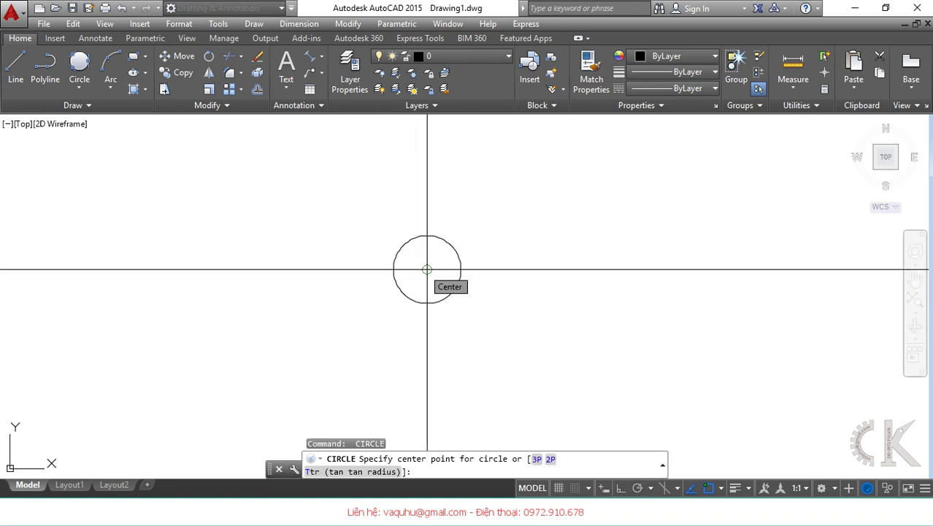
pyautogui.click(427, 270)
pyautogui.write('40')
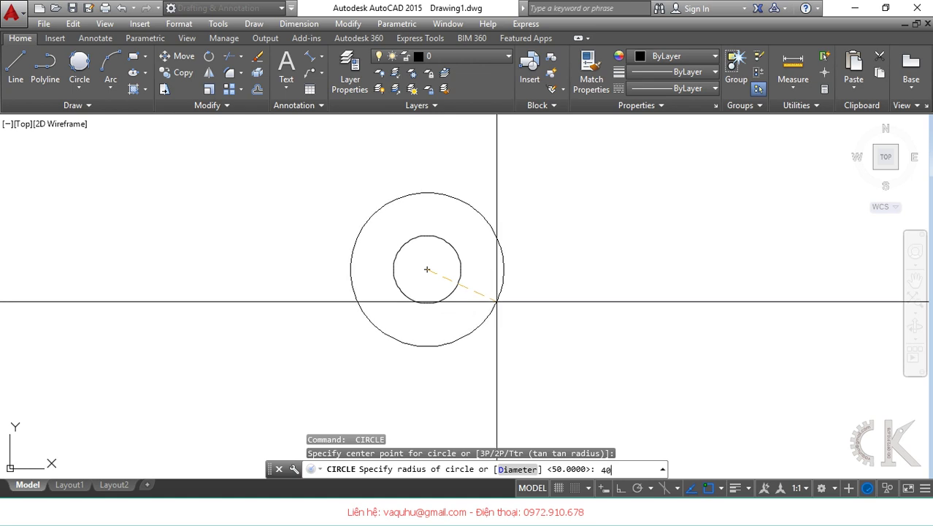
pyautogui.press('Return')
pyautogui.scroll(-2, 496, 302)
pyautogui.scroll(3, 442, 298)
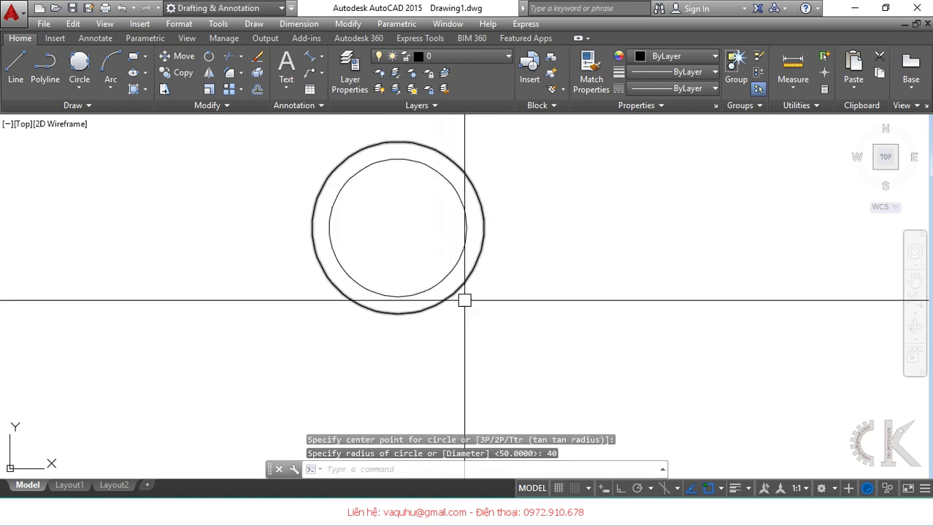
pyautogui.moveTo(463, 298); pyautogui.dragTo(479, 329, button='middle')
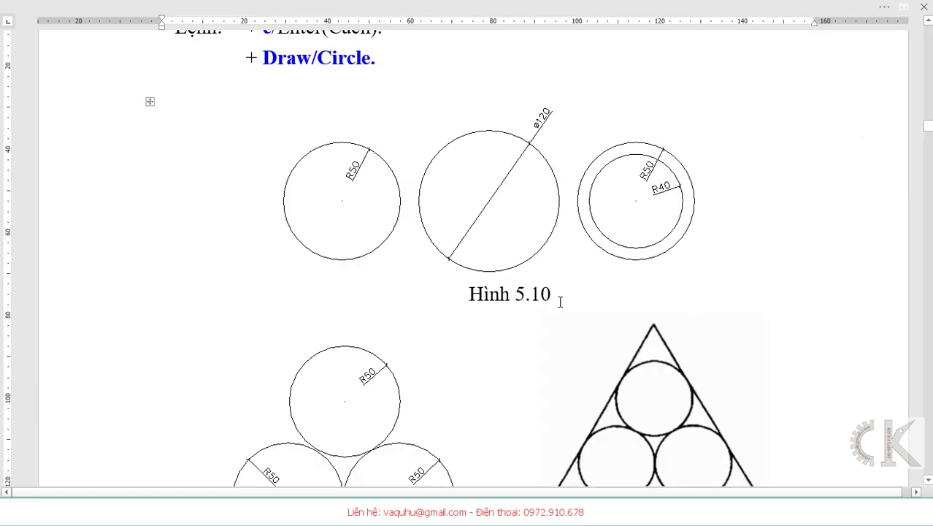
# Scroll the Word notes down until Hình 5.11 and 5.12 are fully visible.
pyautogui.scroll(-3, 579, 238)
pyautogui.scroll(-4, 441, 354)
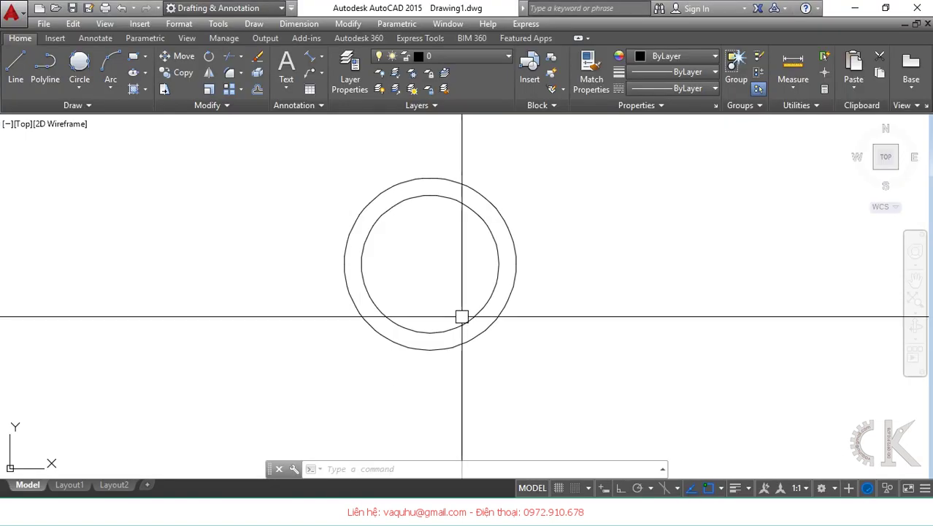
# Draw a radius-50 circle to the right of the ring.
pyautogui.moveTo(566, 228); pyautogui.dragTo(266, 272, button='middle')
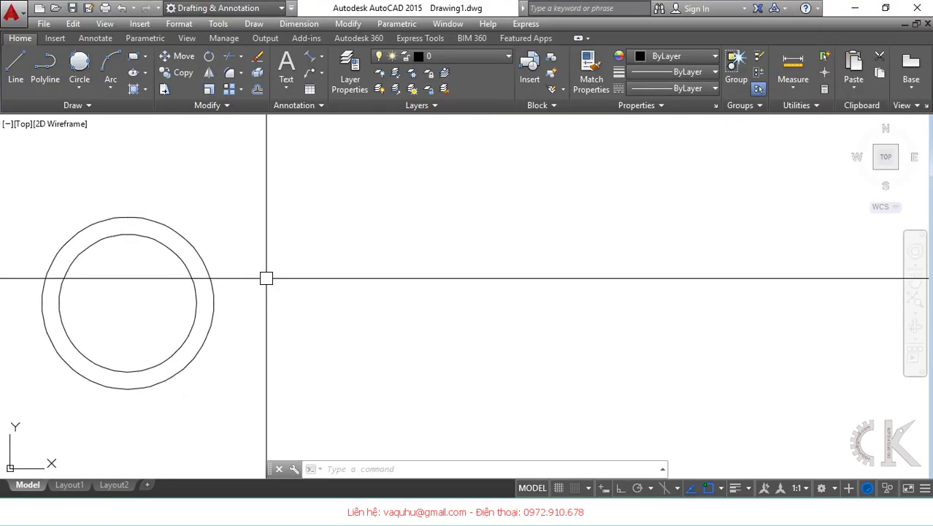
pyautogui.write('c')
pyautogui.press('Return')
pyautogui.click(404, 321)
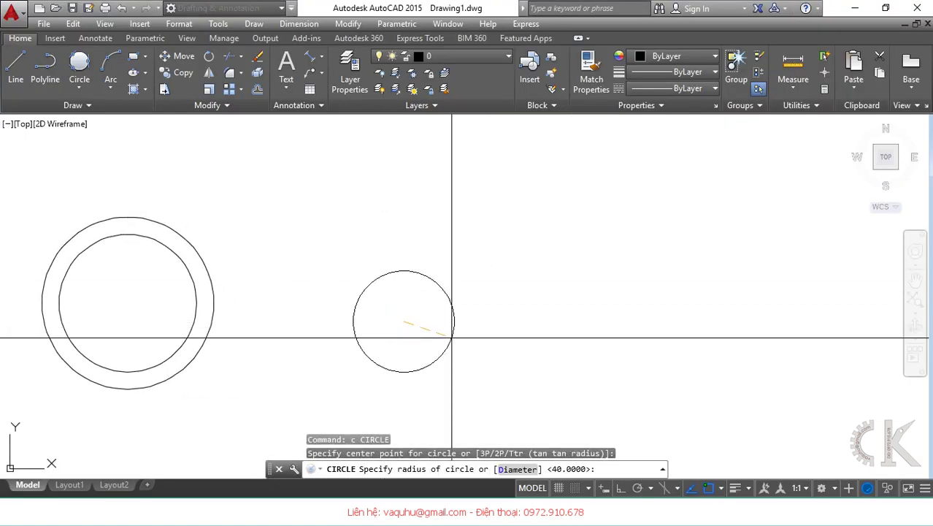
pyautogui.write('0')
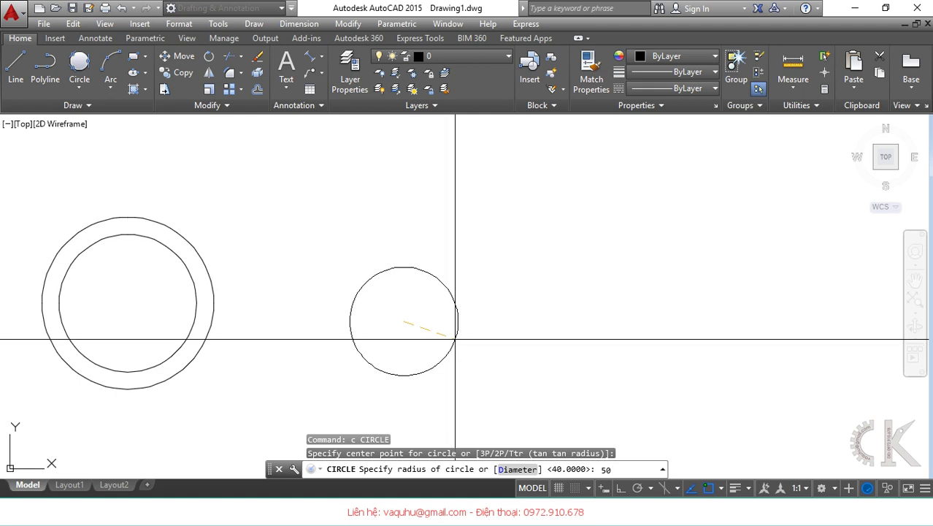
pyautogui.press('Return')
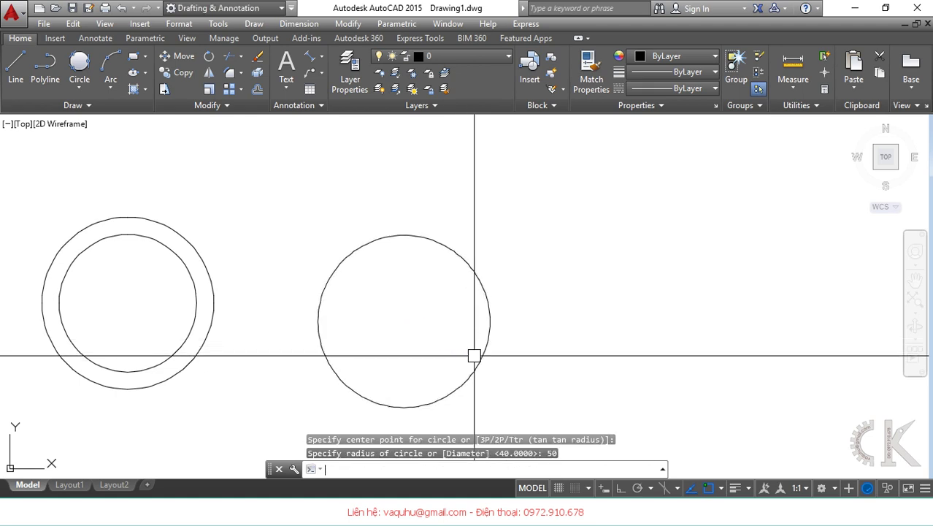
pyautogui.moveTo(473, 355); pyautogui.dragTo(409, 320, button='middle')
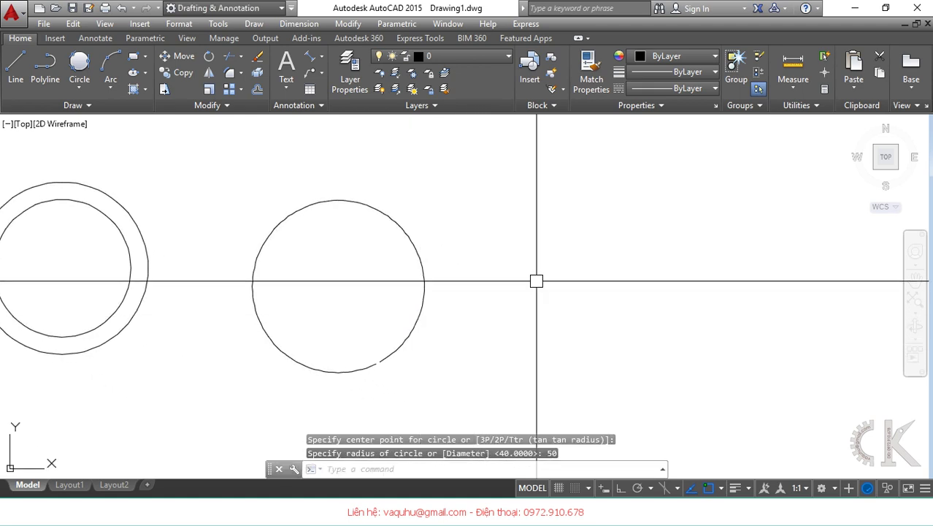
pyautogui.write('l')
# With Ortho on, draw a 100-long horizontal line from that circle's centre.
pyautogui.press('Return')
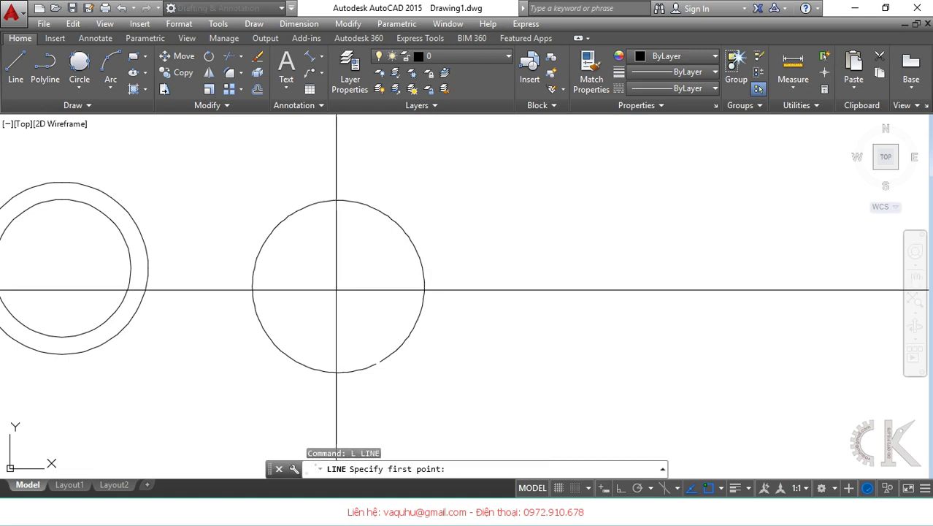
pyautogui.click(338, 286)
pyautogui.press('F8')
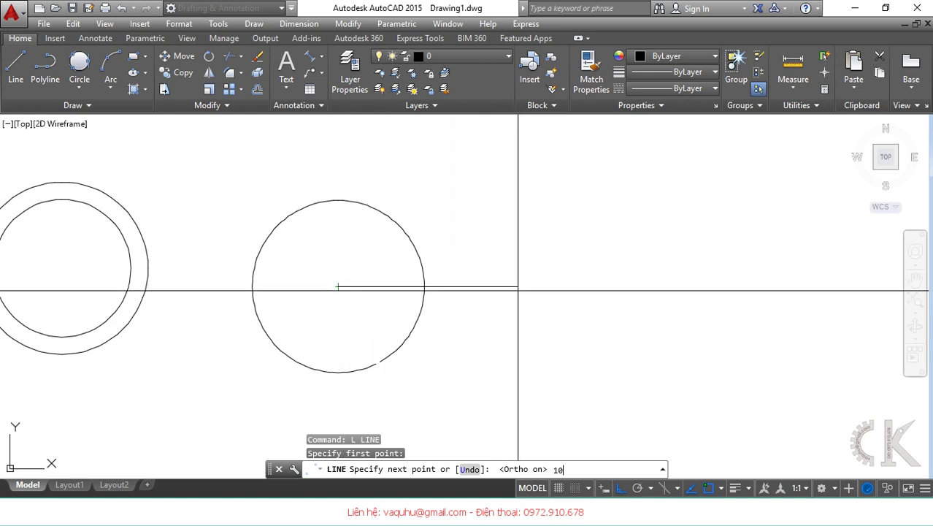
pyautogui.write('0')
pyautogui.press('Return')
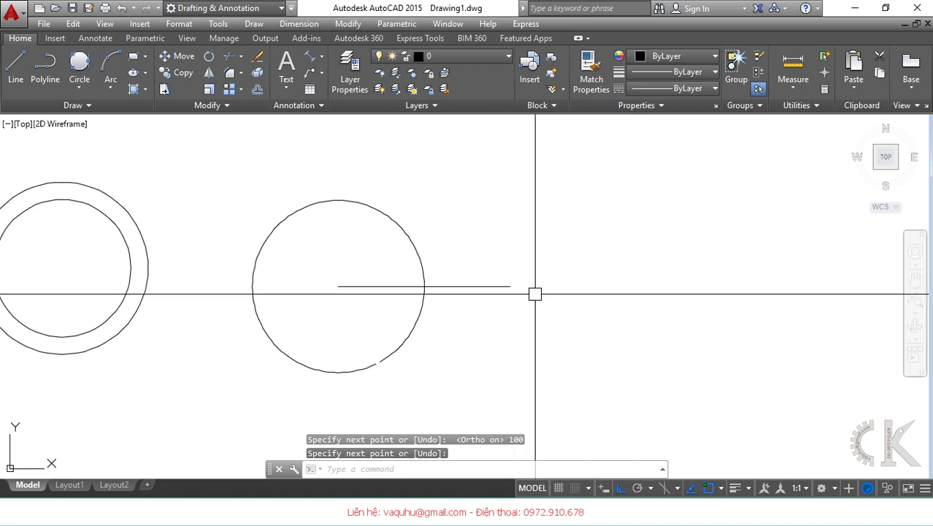
# Draw a circle centred at the line's right end, touching the first circle's edge.
pyautogui.write('c')
pyautogui.press('Return')
pyautogui.click(509, 286)
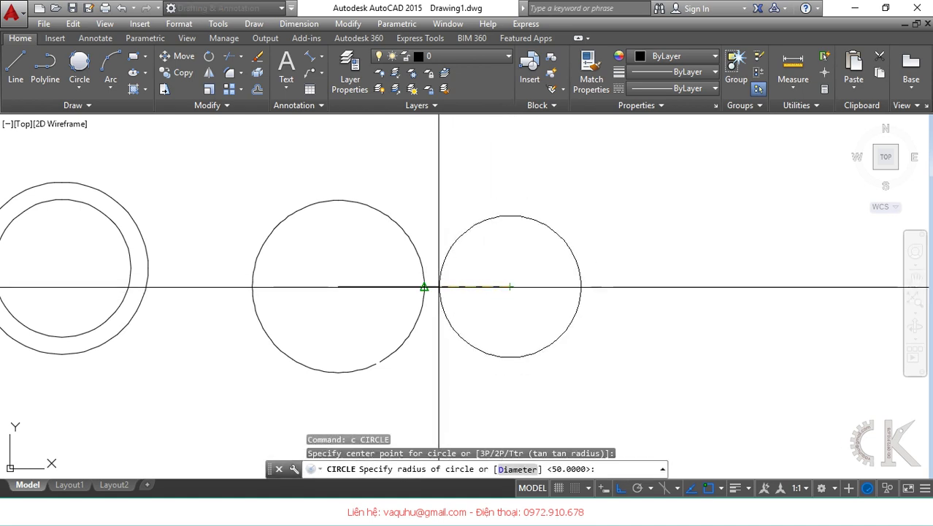
pyautogui.click(425, 286)
pyautogui.moveTo(490, 321); pyautogui.dragTo(487, 352, button='middle')
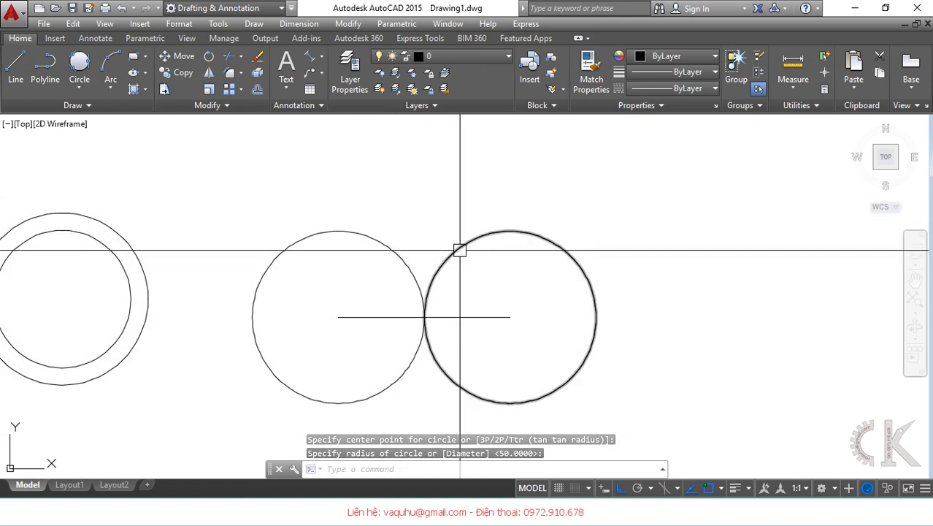
pyautogui.moveTo(423, 225); pyautogui.dragTo(408, 240, button='middle')
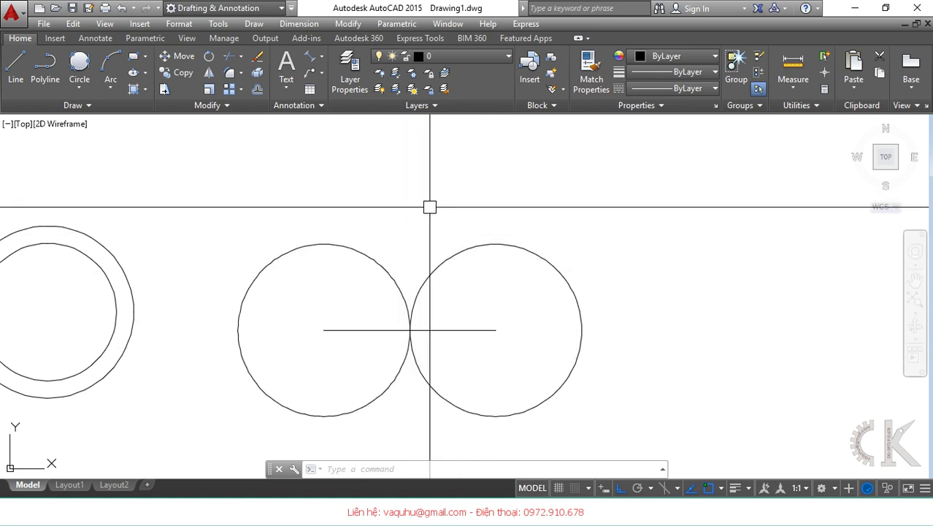
pyautogui.write('LINE')
pyautogui.press('Return')
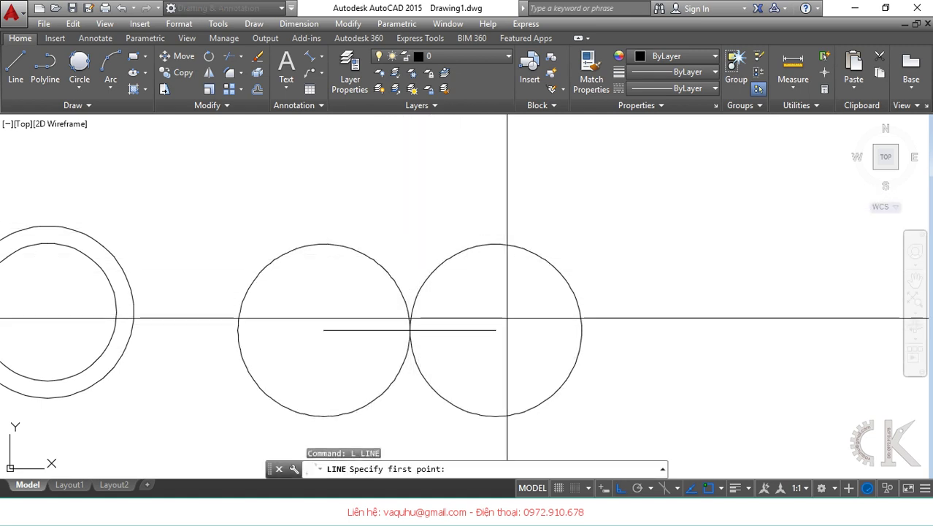
pyautogui.click(496, 330)
pyautogui.write('@100<120')
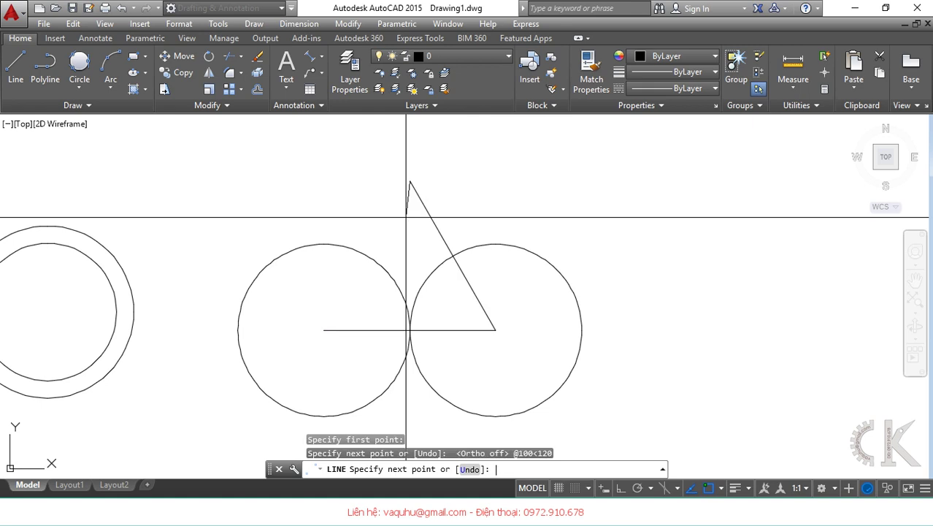
pyautogui.click(324, 329)
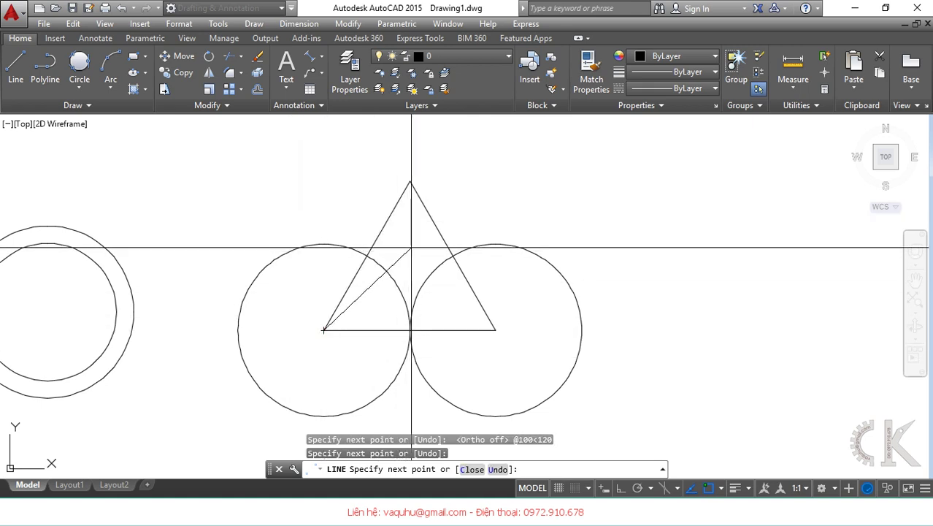
pyautogui.press('Return')
# Add a radius-50 circle centred on the triangle's apex.
pyautogui.write('c')
pyautogui.press('Return')
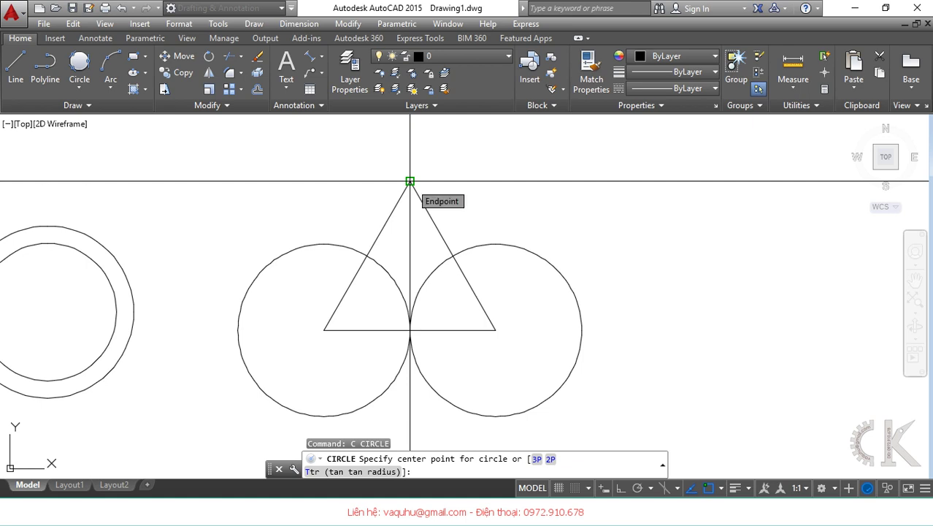
pyautogui.click(410, 180)
pyautogui.press('Return')
pyautogui.moveTo(484, 293)
pyautogui.mouseDown(button='middle')
pyautogui.moveTo(431, 343)
pyautogui.moveTo(231, 316)
pyautogui.mouseUp(button='middle')
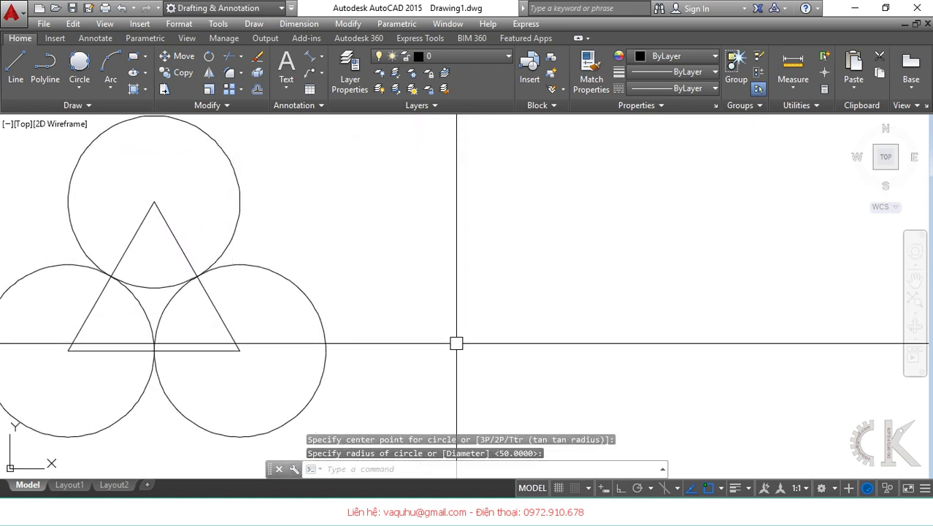
# Draw a radius-50 circle in empty space right of the triangle figure.
pyautogui.write('c')
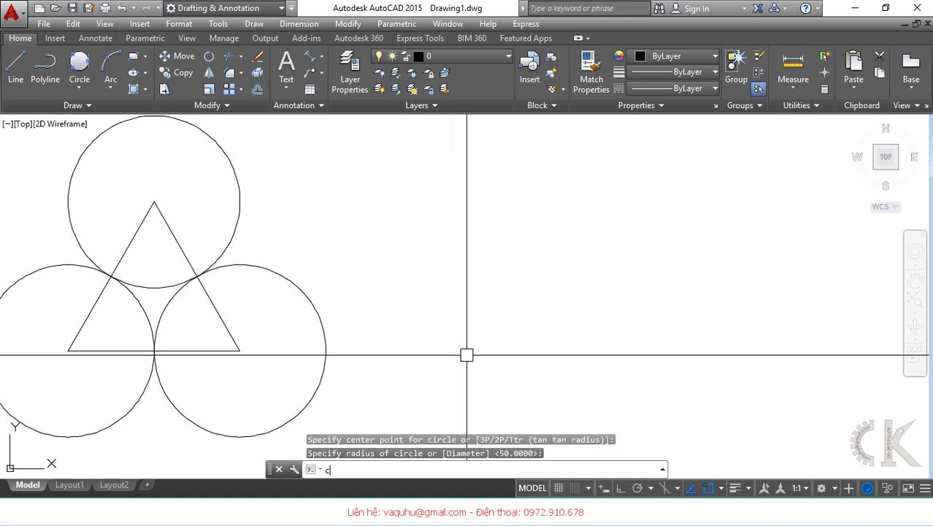
pyautogui.press('Return')
pyautogui.scroll(-2, 486, 355)
pyautogui.moveTo(430, 320); pyautogui.dragTo(418, 299, button='middle')
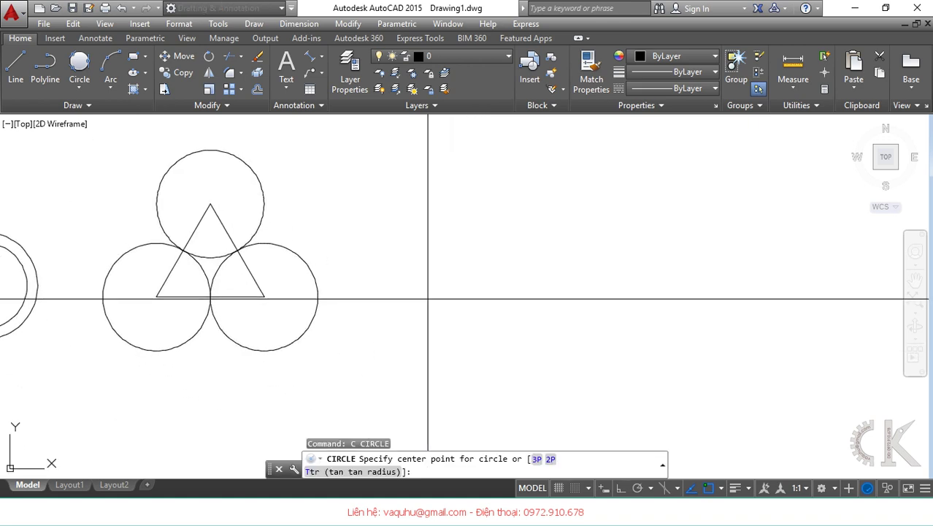
pyautogui.moveTo(544, 311); pyautogui.dragTo(413, 255, button='middle')
pyautogui.click(427, 299)
pyautogui.write('5')
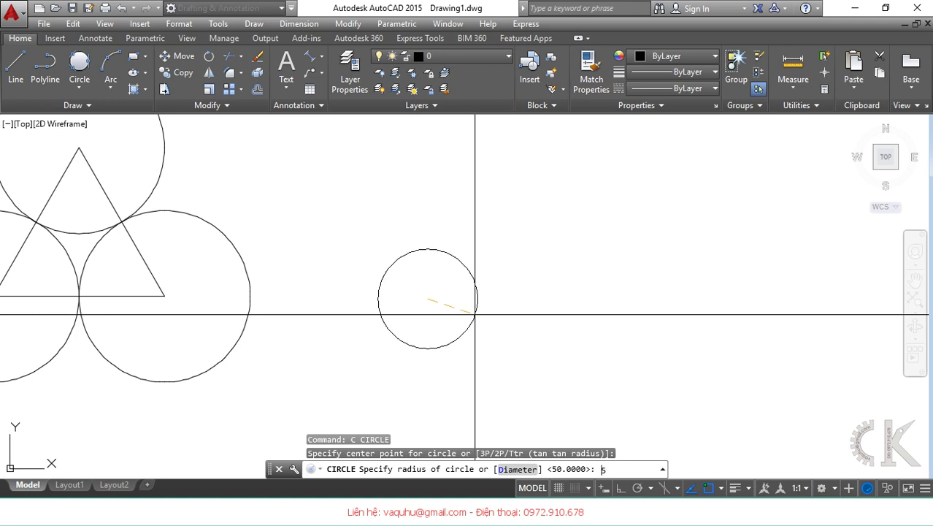
pyautogui.write('0')
pyautogui.press('Return')
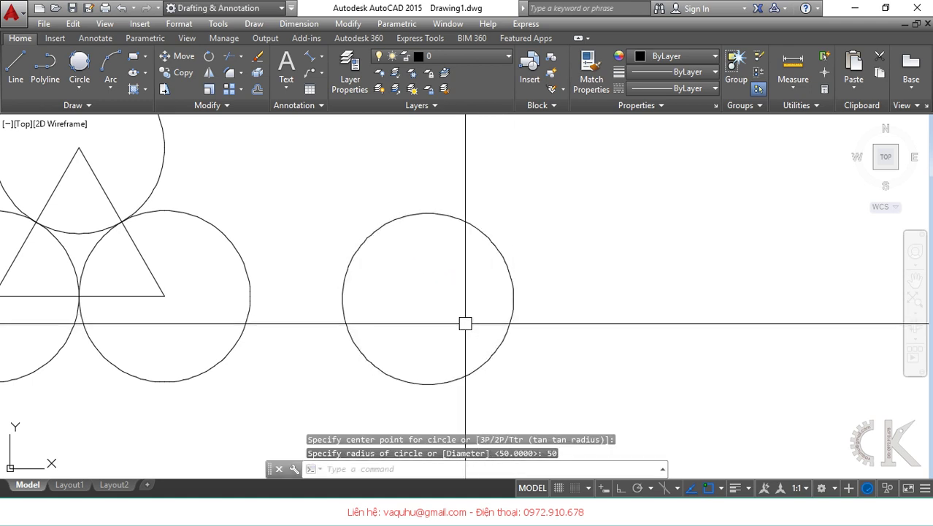
pyautogui.moveTo(433, 298); pyautogui.dragTo(347, 317, button='middle')
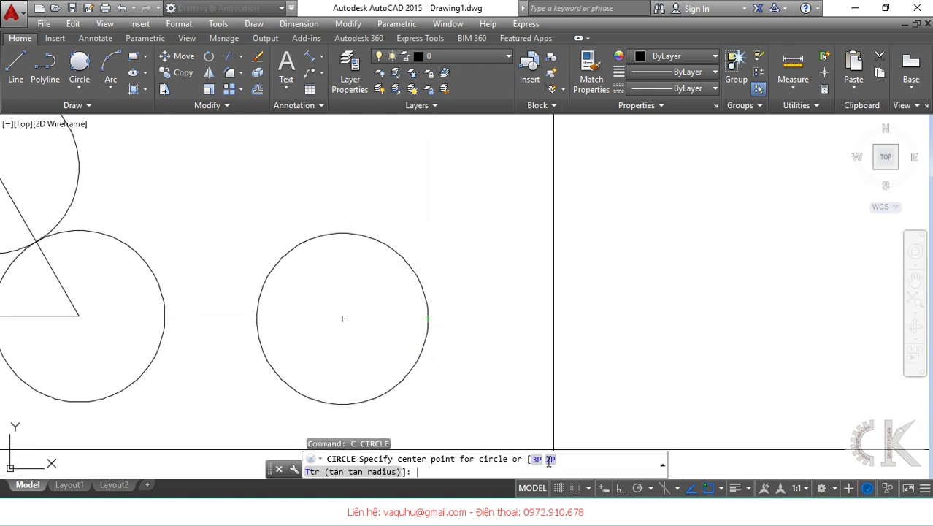
pyautogui.click(549, 460)
pyautogui.click(428, 318)
pyautogui.write('@100,0')
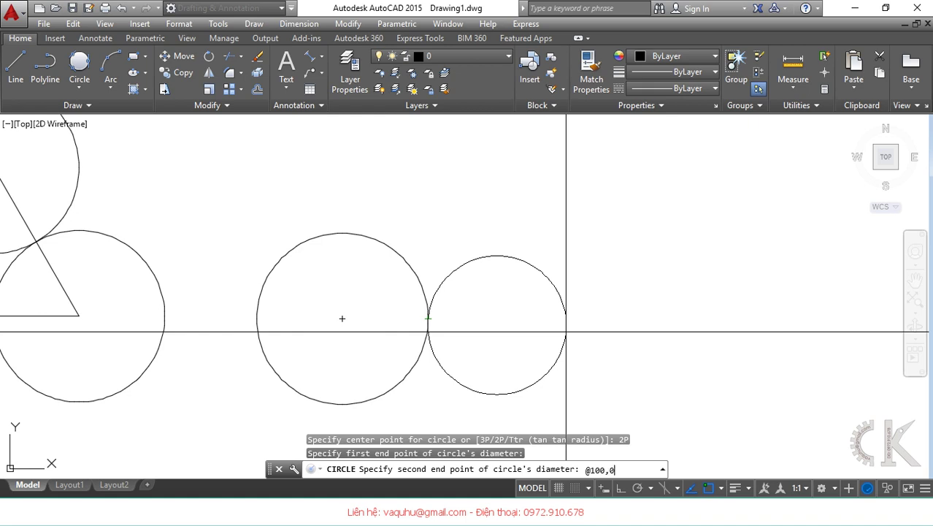
pyautogui.press('Return')
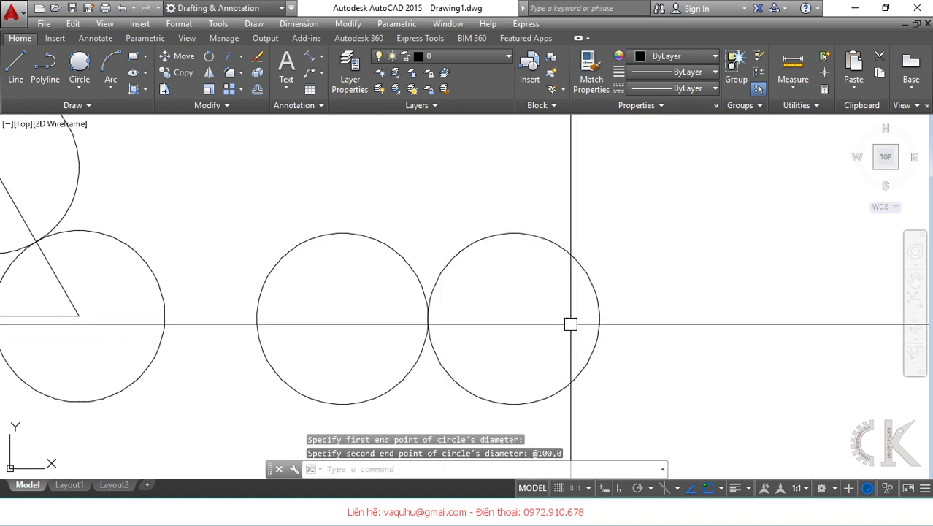
pyautogui.moveTo(536, 316); pyautogui.dragTo(589, 335, button='middle')
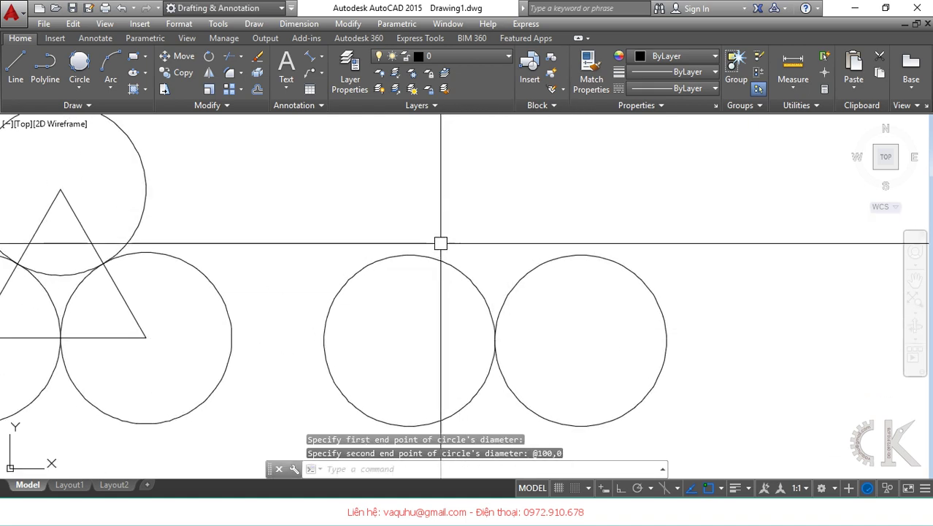
pyautogui.click(83, 88)
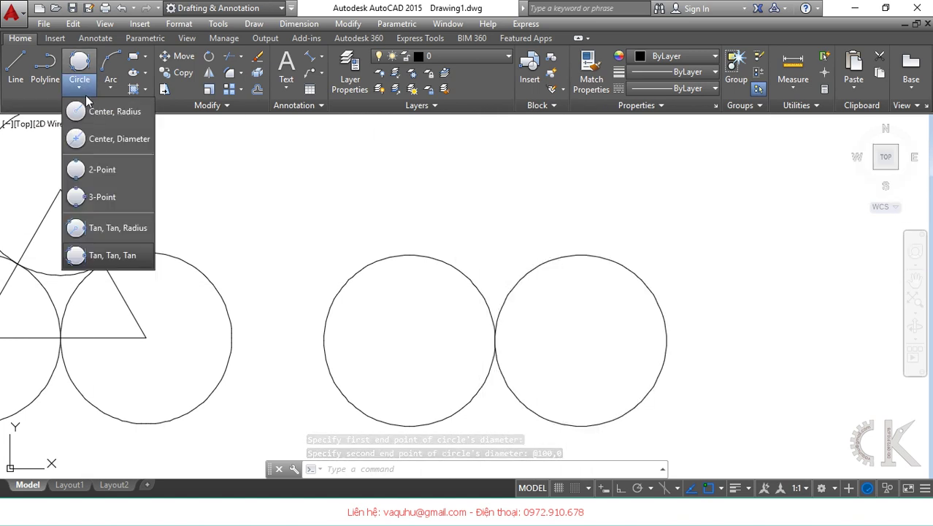
# Draw a radius-50 Tan, Tan, Radius circle resting on both side-by-side circles.
pyautogui.click(114, 228)
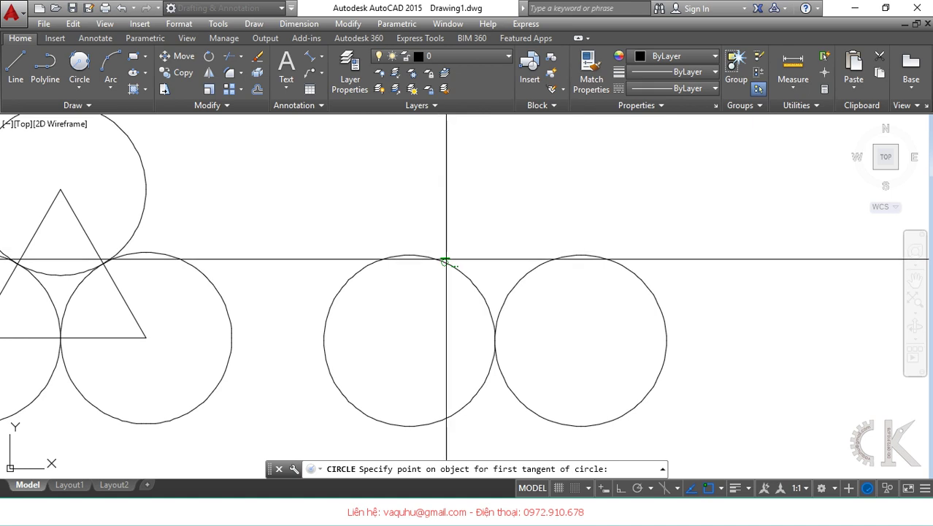
pyautogui.click(442, 261)
pyautogui.click(579, 254)
pyautogui.write('50')
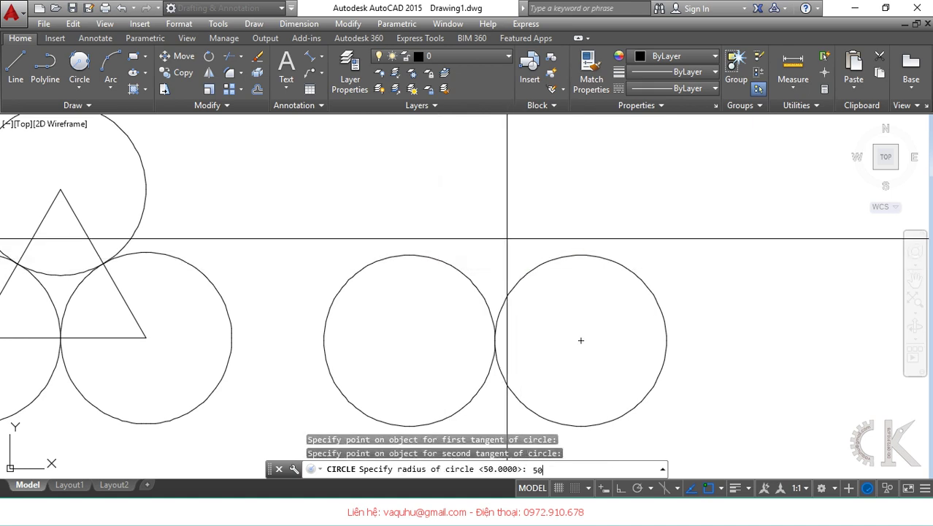
pyautogui.press('Return')
pyautogui.moveTo(500, 246)
pyautogui.mouseDown(button='middle')
pyautogui.moveTo(298, 267)
pyautogui.moveTo(198, 265)
pyautogui.mouseUp(button='middle')
pyautogui.moveTo(448, 295); pyautogui.dragTo(379, 281, button='middle')
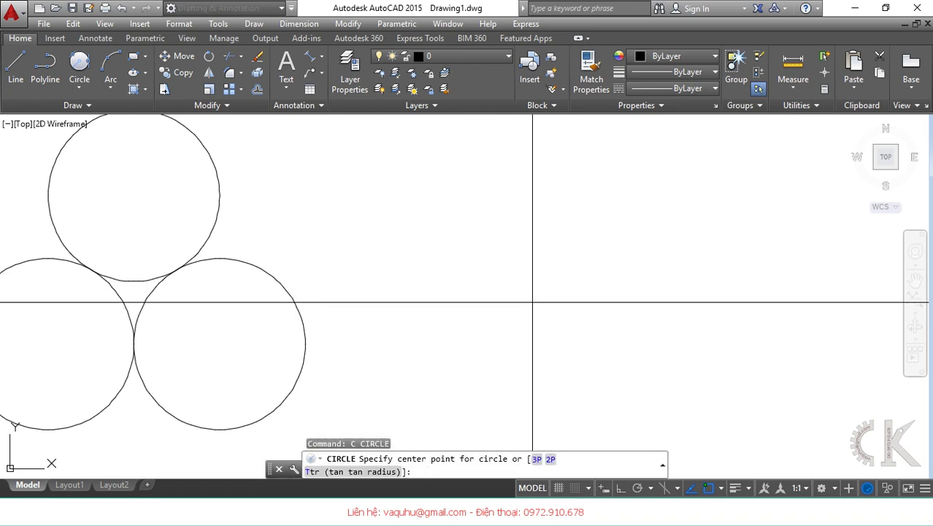
# Draw a radius-50 circle and a concentric radius-100 circle around it.
pyautogui.click(532, 301)
pyautogui.write('50')
pyautogui.press('Return')
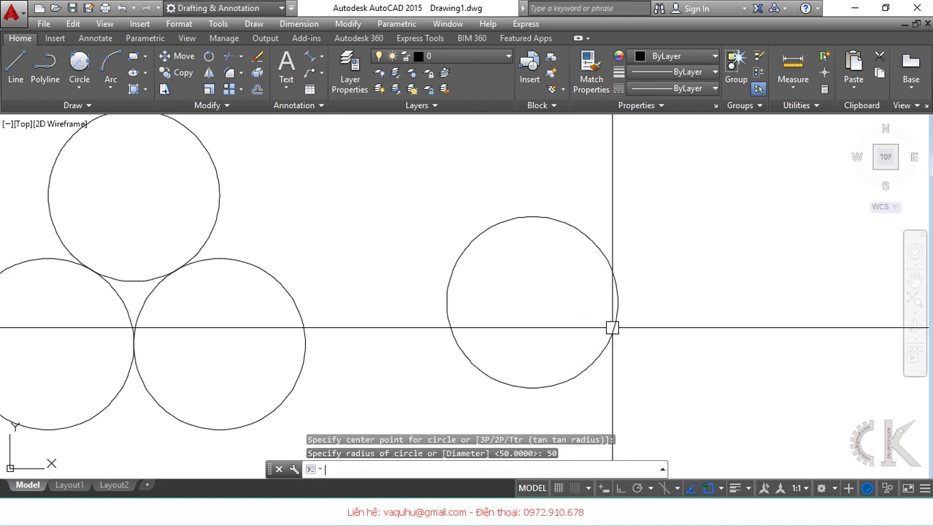
pyautogui.scroll(-2, 612, 327)
pyautogui.scroll(4, 456, 322)
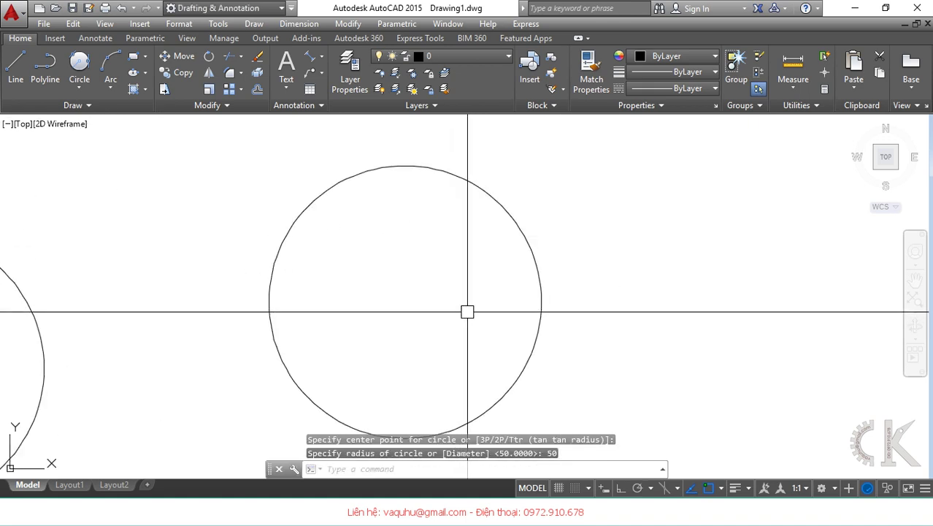
pyautogui.write('c')
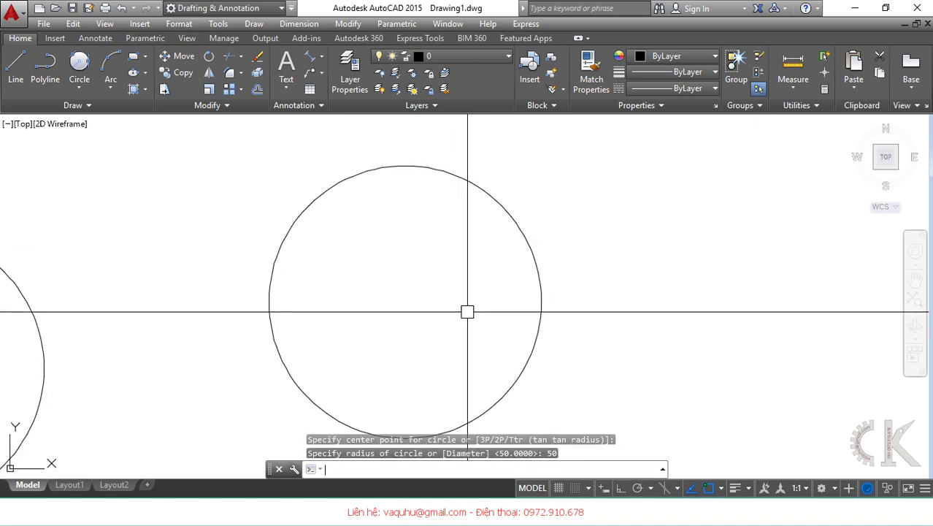
pyautogui.press('Return')
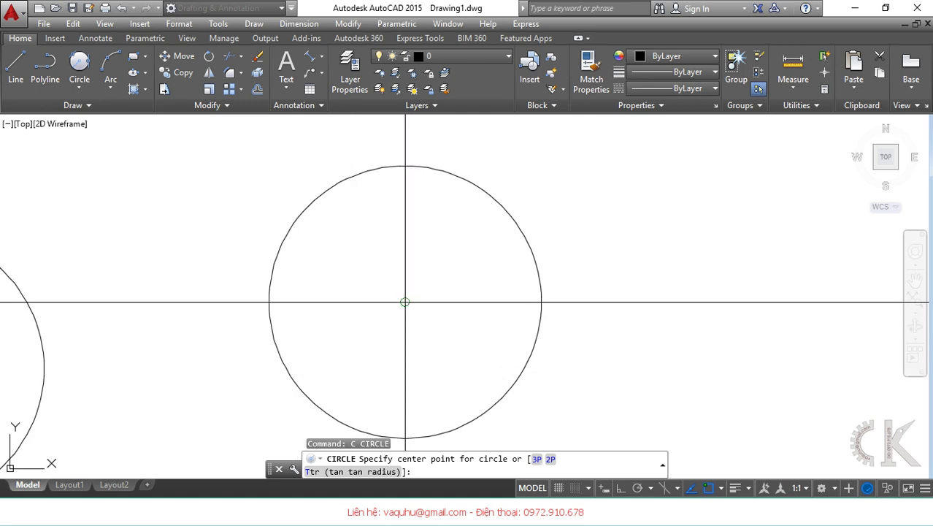
pyautogui.click(405, 301)
pyautogui.write('100')
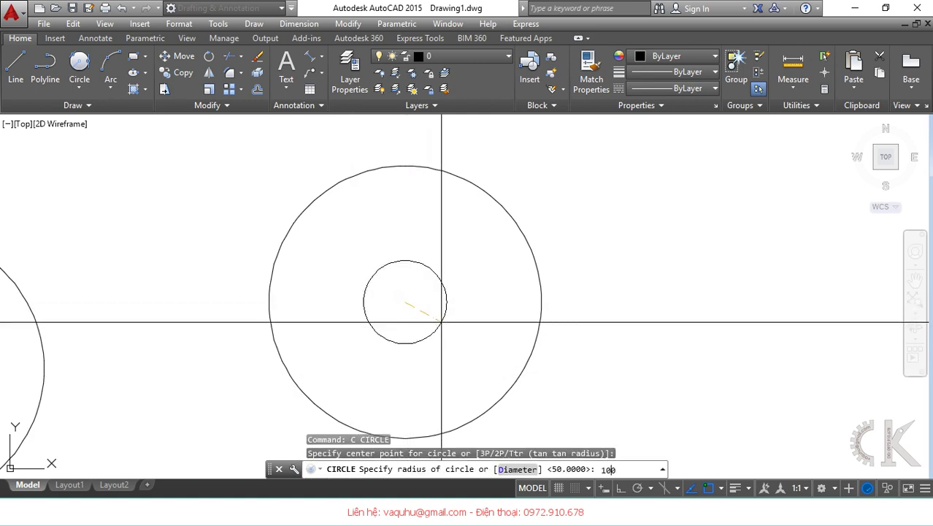
pyautogui.press('Return')
pyautogui.press('Return')
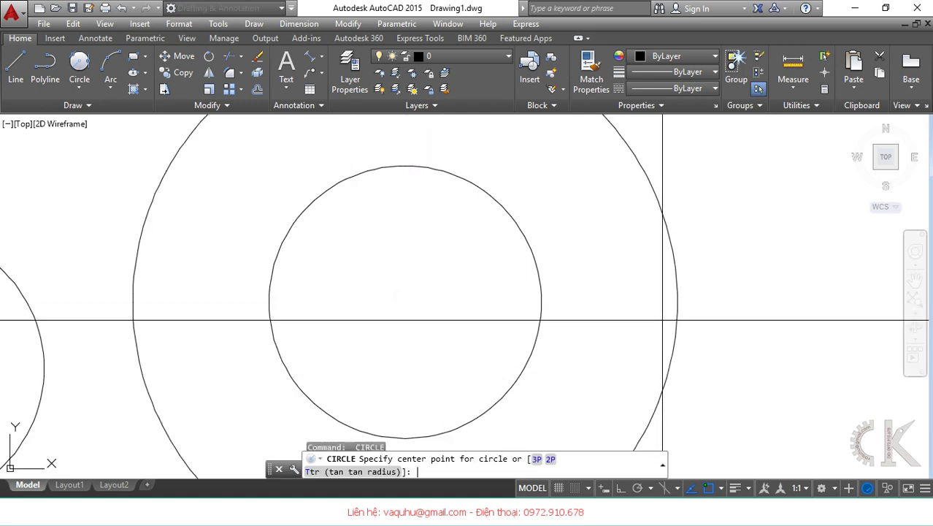
# Add a touching circle at the right quadrant and a large circle centred on it.
pyautogui.click(676, 303)
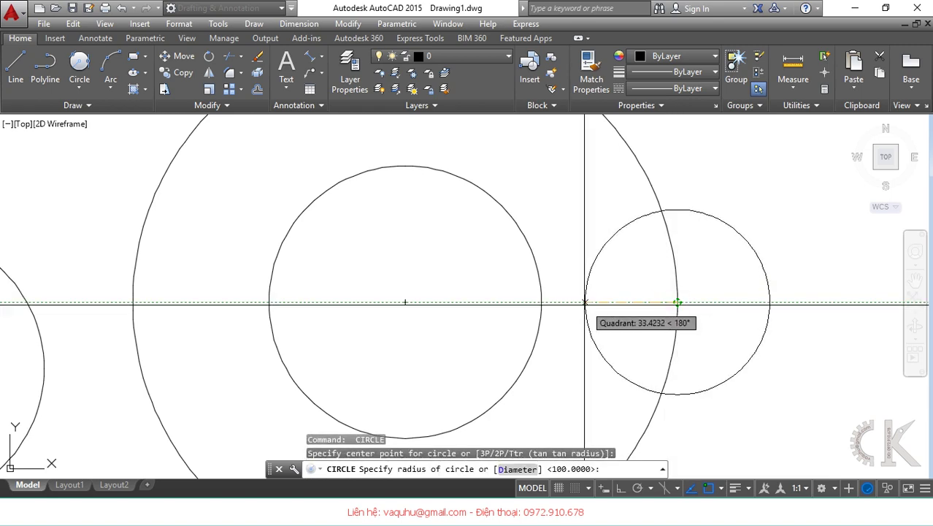
pyautogui.click(541, 302)
pyautogui.scroll(-2, 621, 334)
pyautogui.moveTo(621, 333); pyautogui.dragTo(551, 338, button='middle')
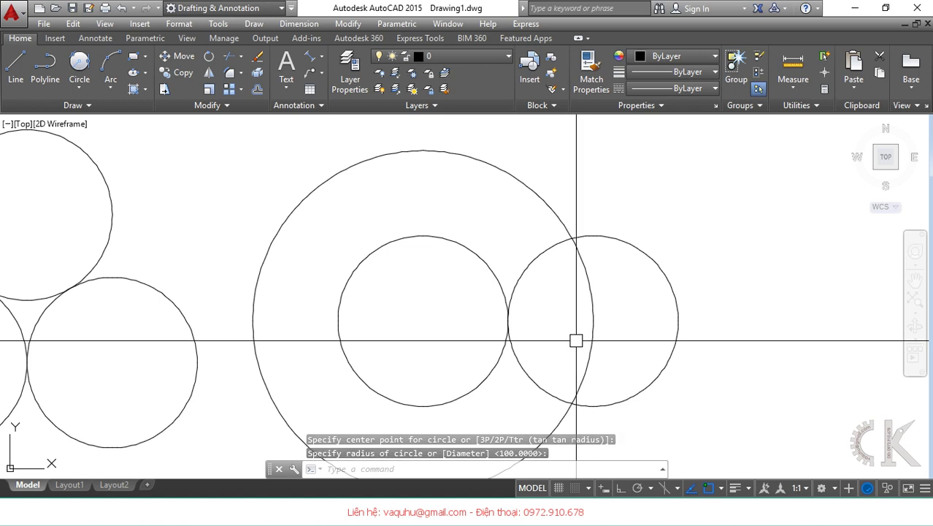
pyautogui.press('Return')
pyautogui.click(592, 319)
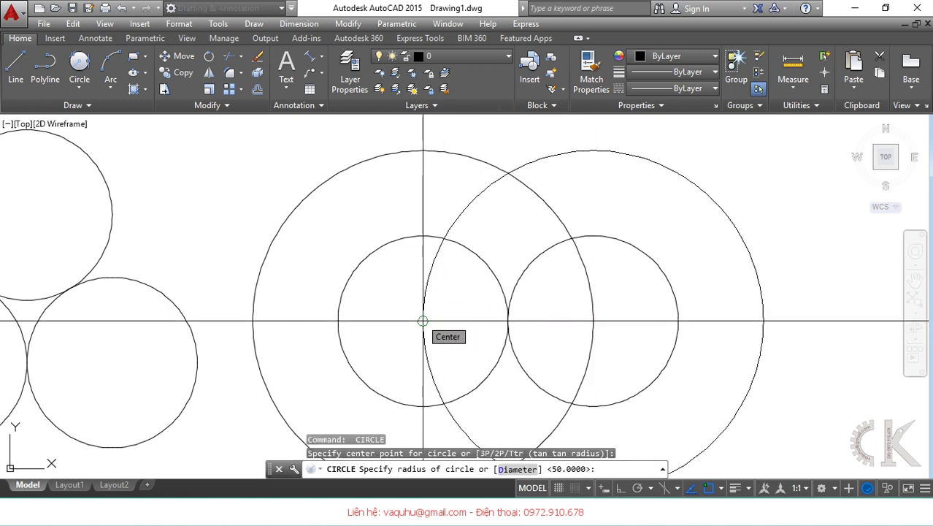
pyautogui.click(423, 320)
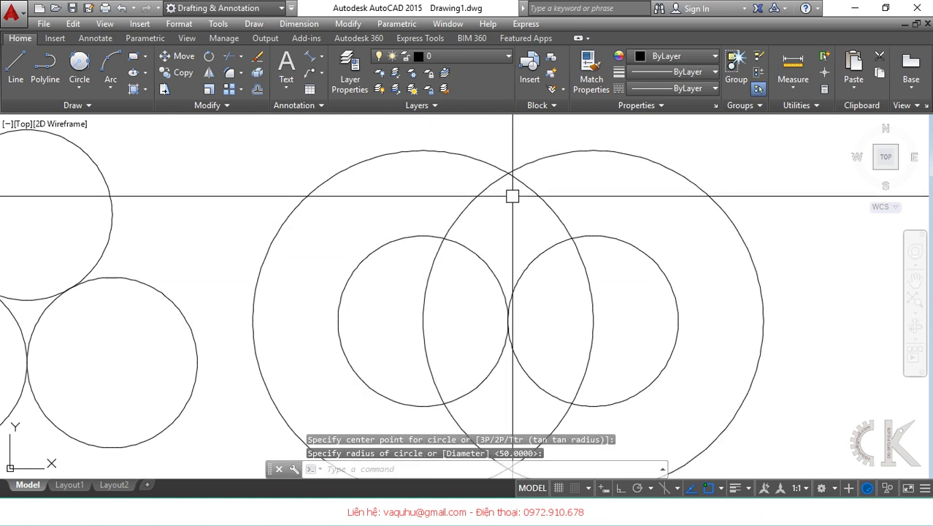
# Draw a circle at the large circles' top intersection touching the lower circles.
pyautogui.write('c')
pyautogui.press('Return')
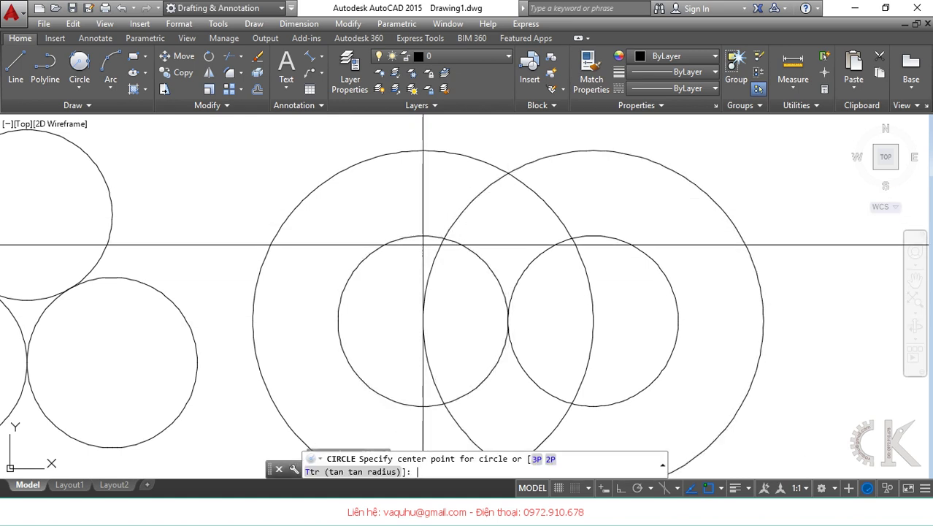
pyautogui.click(508, 173)
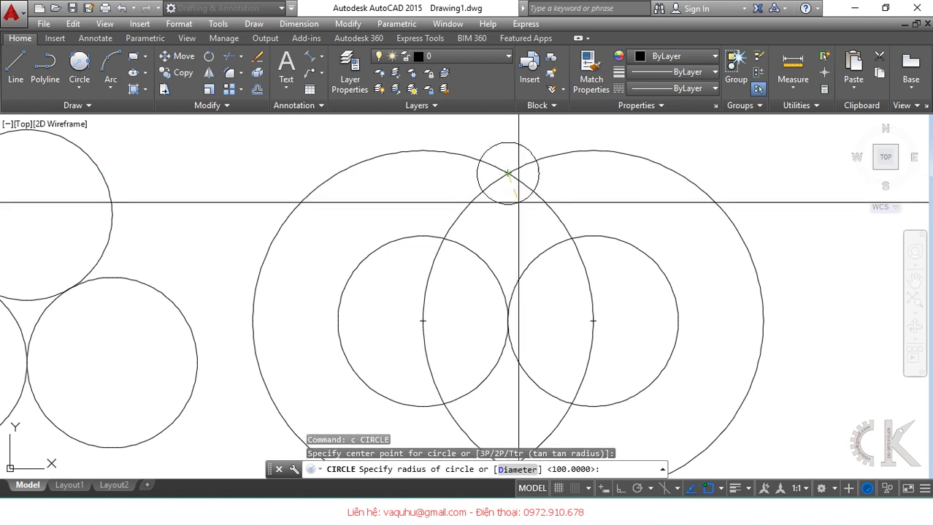
pyautogui.click(547, 247)
pyautogui.scroll(-2, 593, 277)
# Colour the two large circles Red, then check the exercise in the Word notes.
pyautogui.click(676, 198)
pyautogui.click(647, 238)
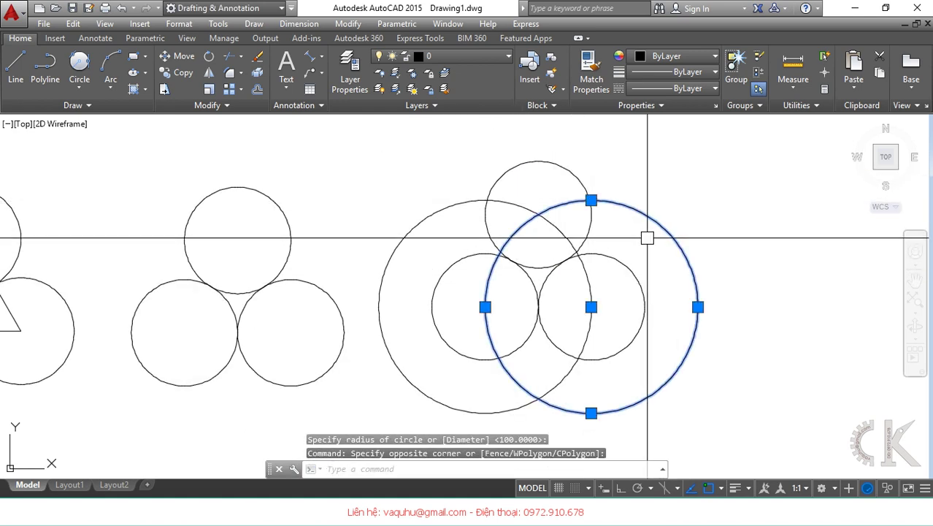
pyautogui.click(588, 259)
pyautogui.click(657, 56)
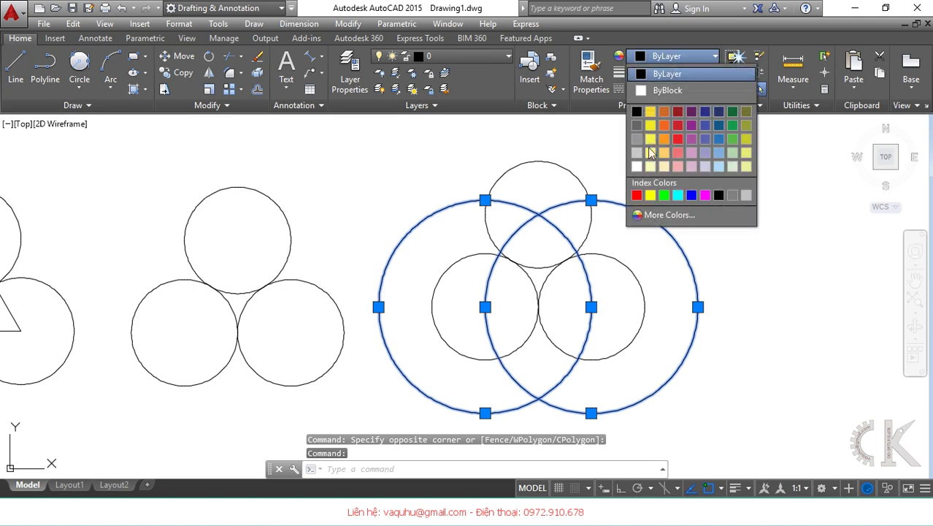
pyautogui.click(637, 195)
pyautogui.press('Escape')
pyautogui.press('Escape')
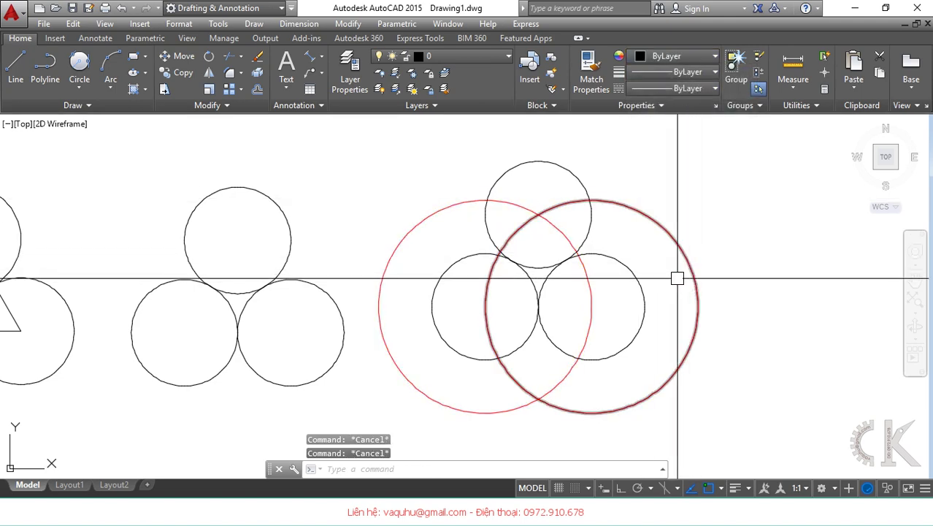
pyautogui.moveTo(677, 278); pyautogui.dragTo(449, 271, button='middle')
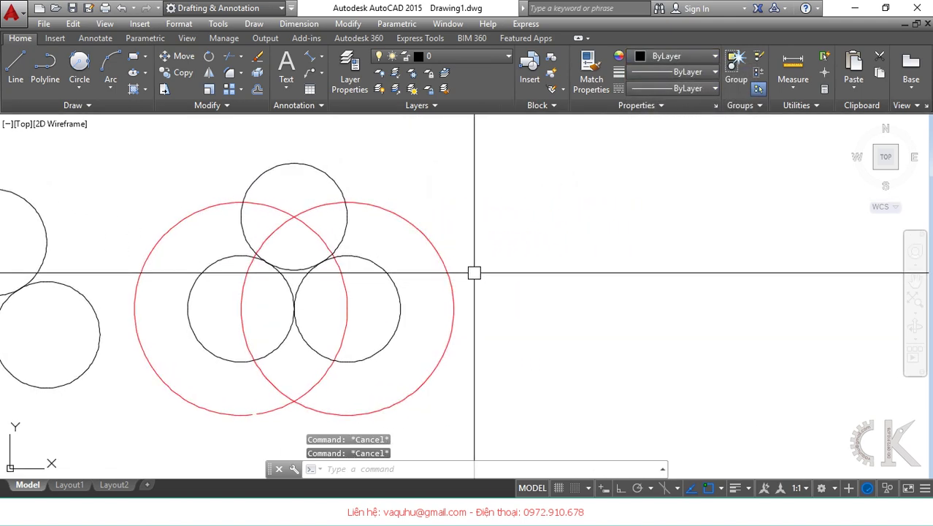
pyautogui.moveTo(260, 275)
pyautogui.mouseDown(button='middle')
pyautogui.moveTo(468, 290)
pyautogui.moveTo(298, 258)
pyautogui.mouseUp(button='middle')
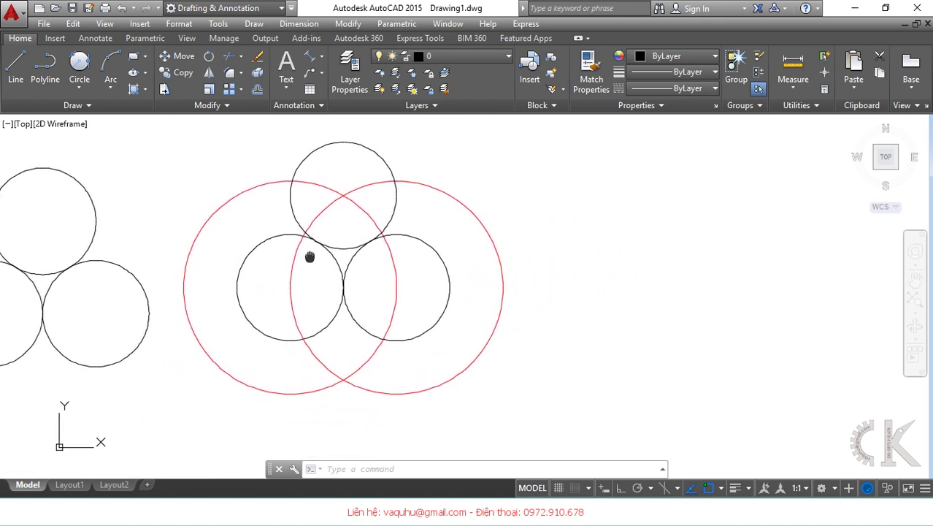
pyautogui.moveTo(555, 293); pyautogui.dragTo(414, 295, button='middle')
pyautogui.hotkey('alt', 'Tab')
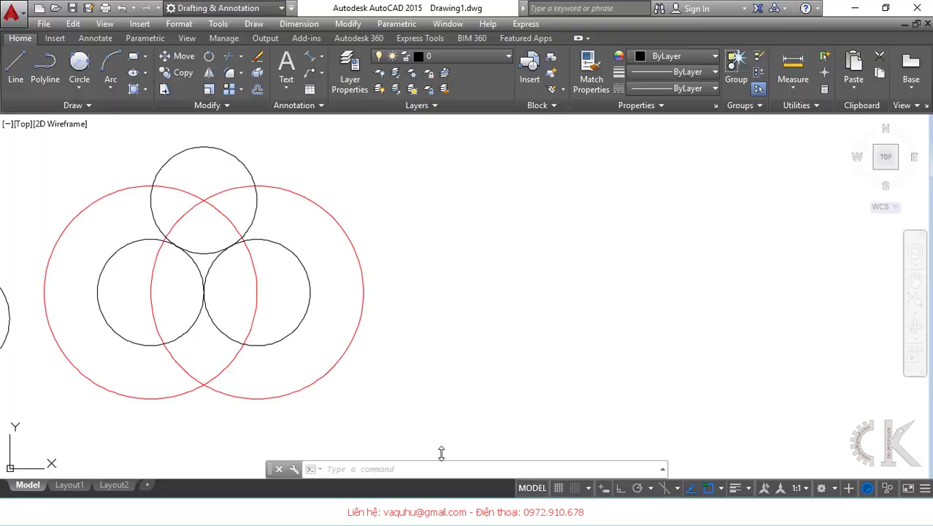
pyautogui.moveTo(568, 274); pyautogui.dragTo(410, 285, button='middle')
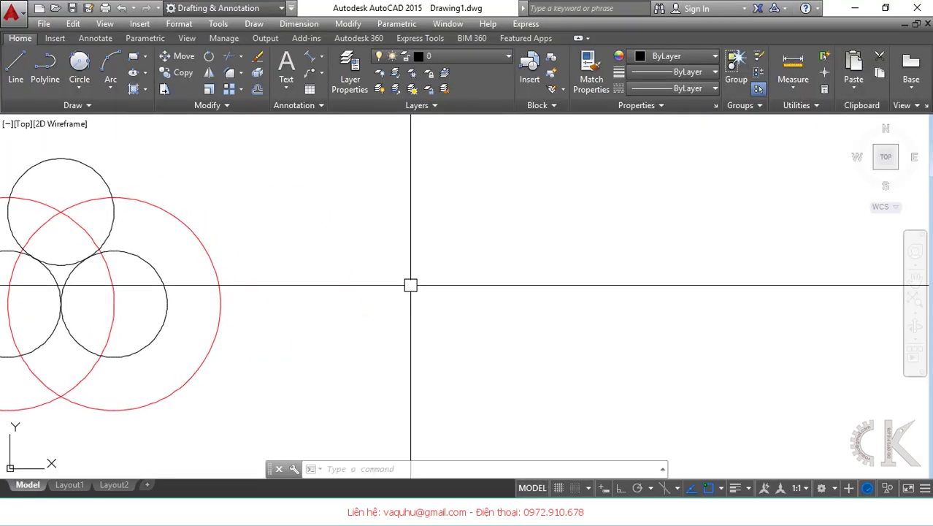
pyautogui.write('L')
pyautogui.press('Return')
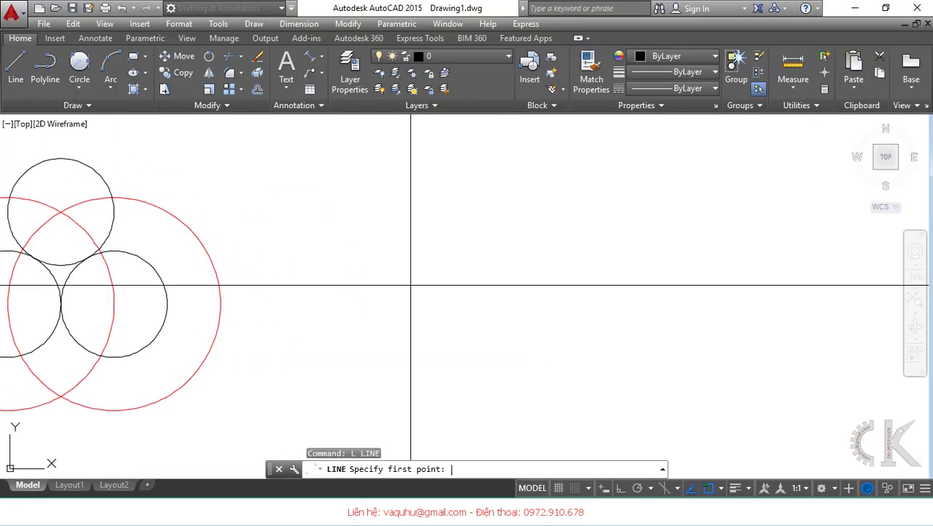
pyautogui.click(396, 328)
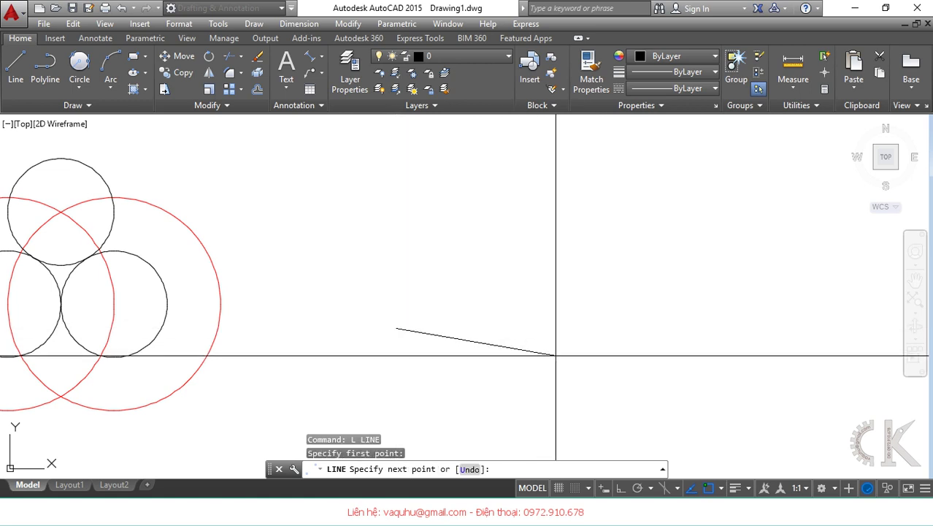
pyautogui.press('F8')
pyautogui.write('120')
pyautogui.press('Return')
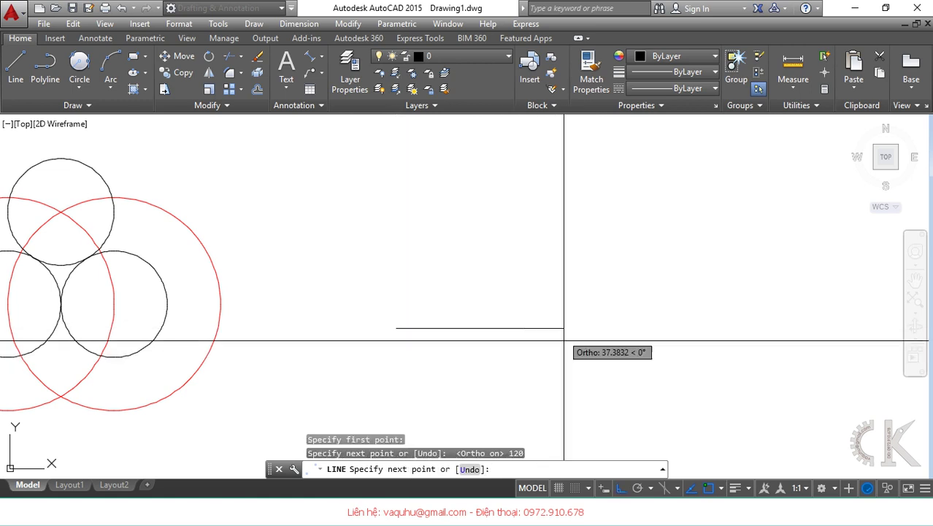
pyautogui.scroll(1, 429, 258)
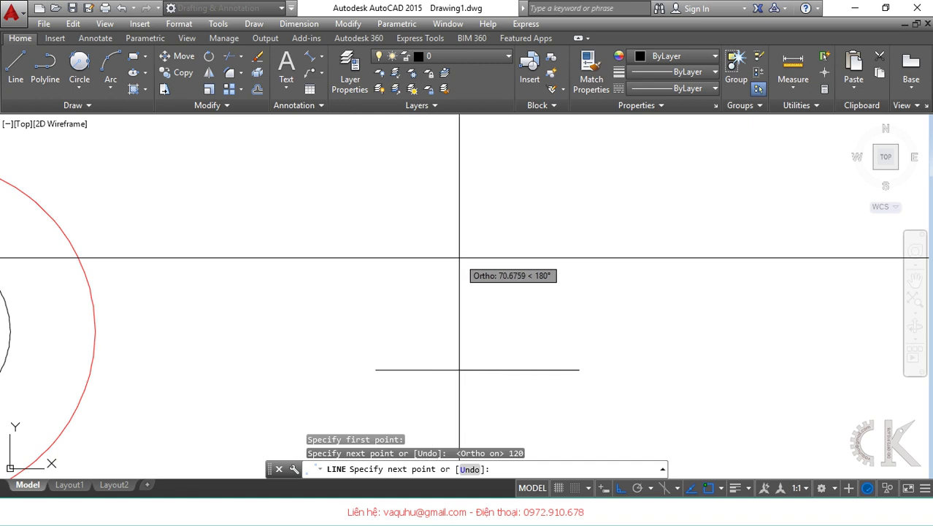
pyautogui.write('@120<120')
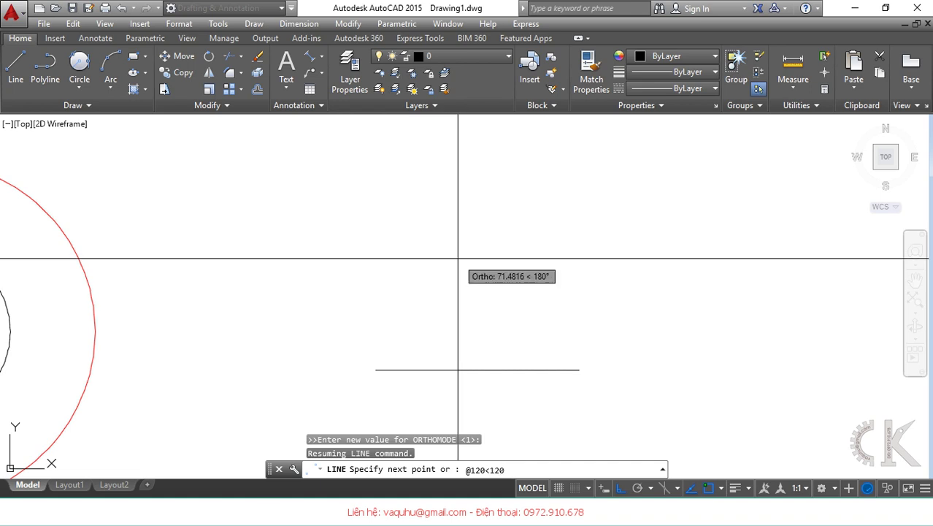
pyautogui.press('Return')
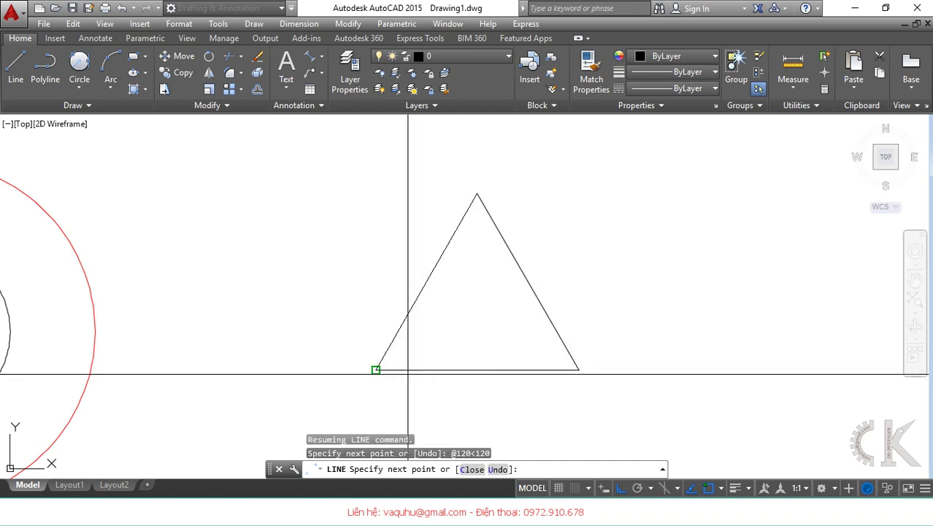
pyautogui.click(375, 370)
pyautogui.press('Return')
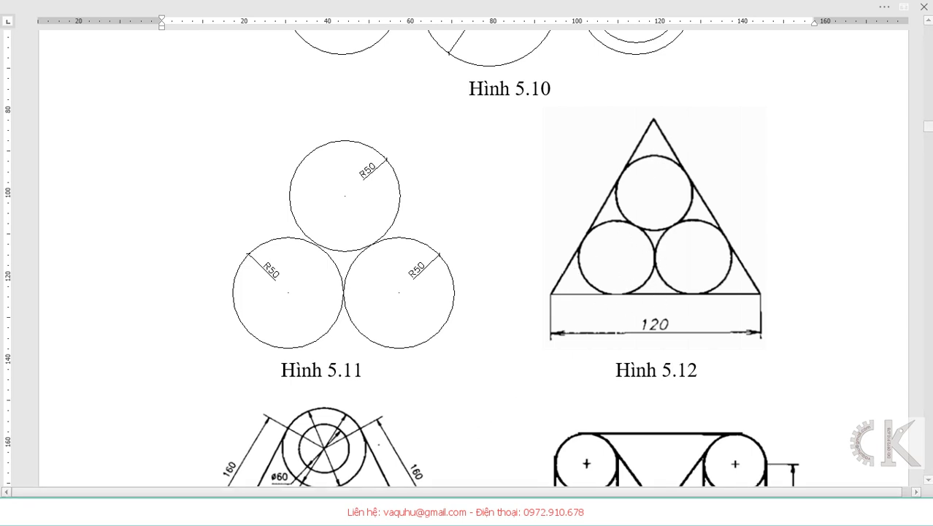
# Return to the drawing and start a new LINE command.
pyautogui.click(444, 487)
pyautogui.write('l')
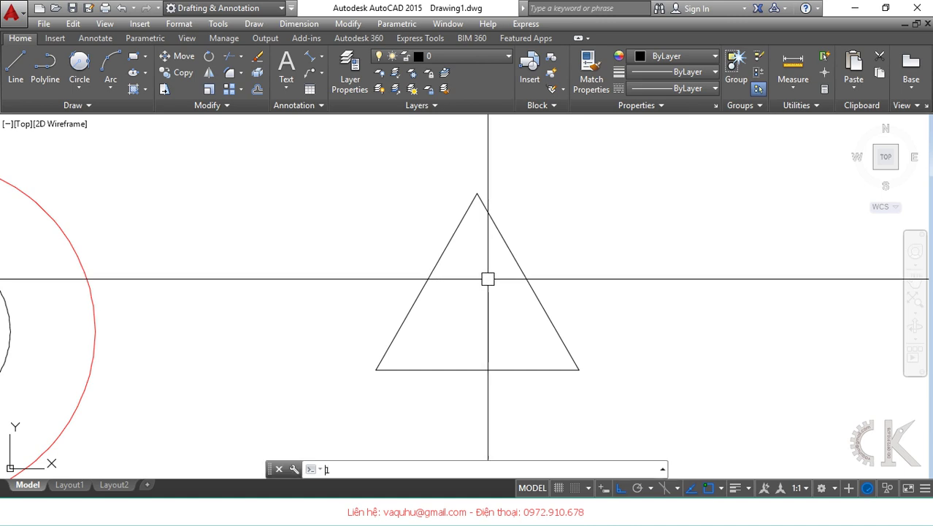
pyautogui.press('Return')
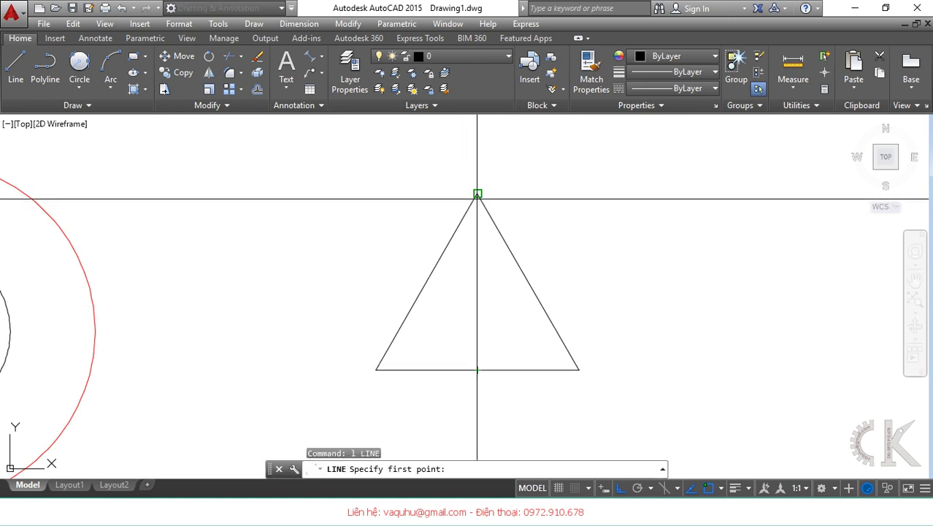
# Draw a vertical line from the triangle's apex down to the base midpoint.
pyautogui.click(476, 195)
pyautogui.click(477, 369)
pyautogui.press('Return')
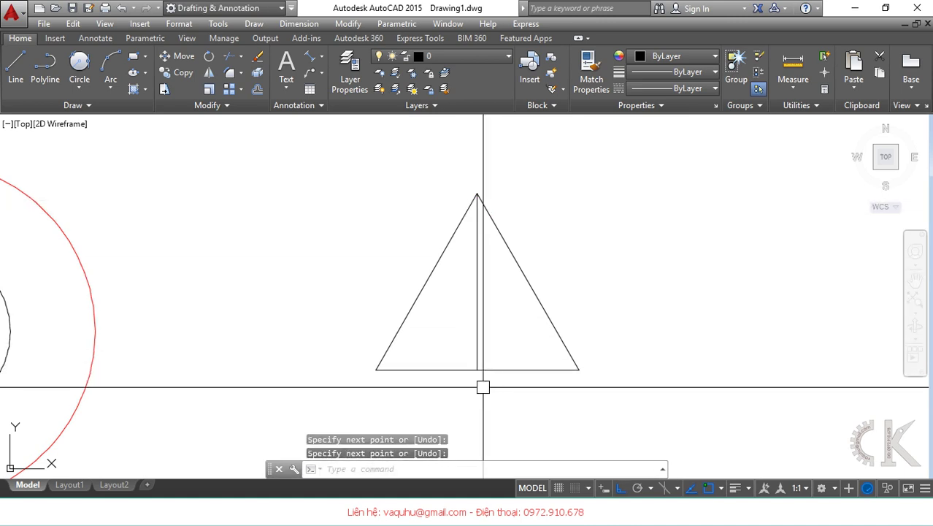
# Draw Tan, Tan, Tan circles in both halves, each touching its side, the vertical line and the base.
pyautogui.click(78, 89)
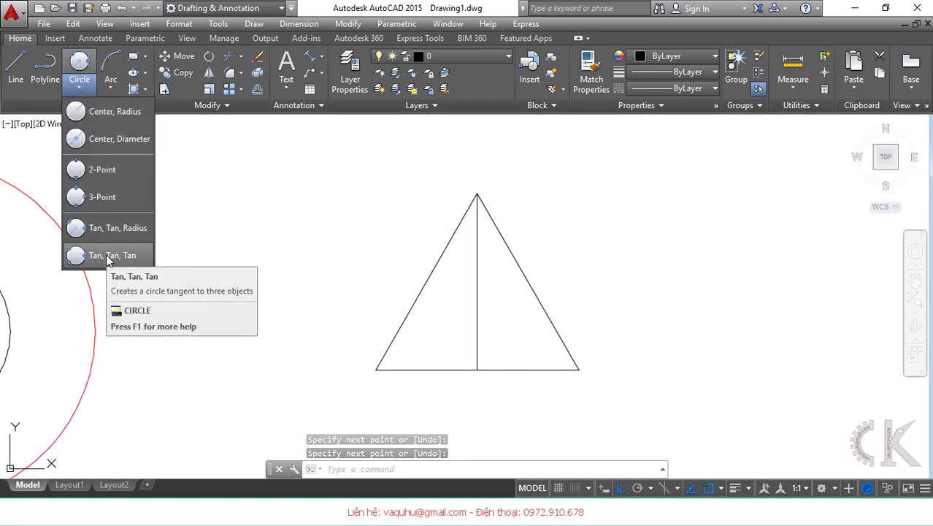
pyautogui.click(109, 256)
pyautogui.click(404, 318)
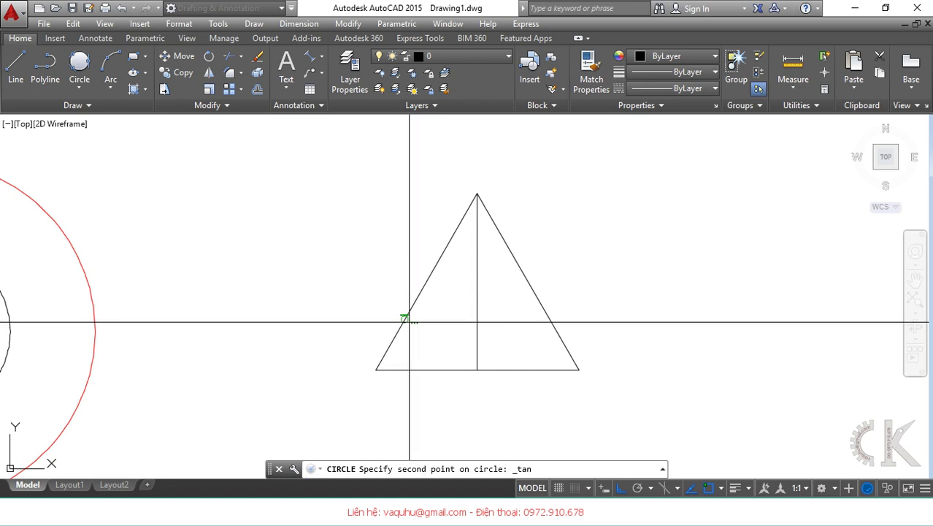
pyautogui.click(477, 331)
pyautogui.click(443, 369)
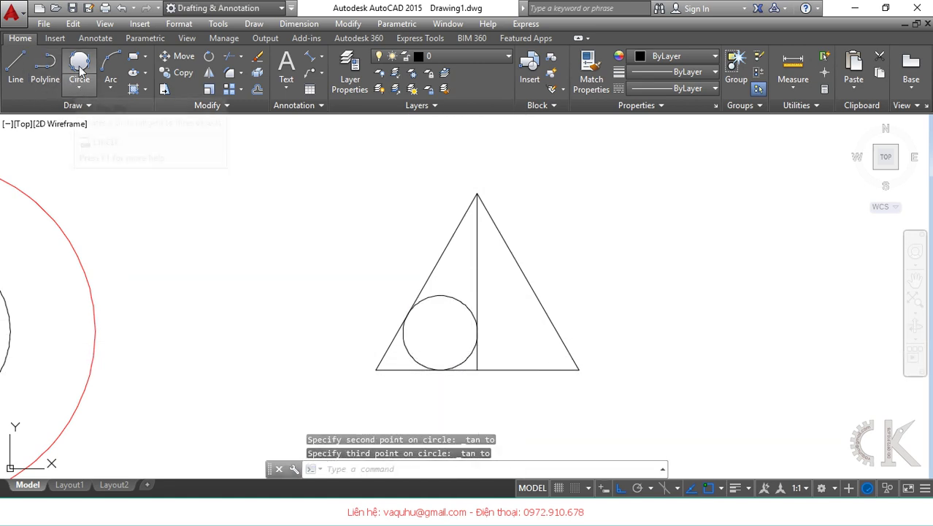
pyautogui.click(79, 66)
pyautogui.click(479, 317)
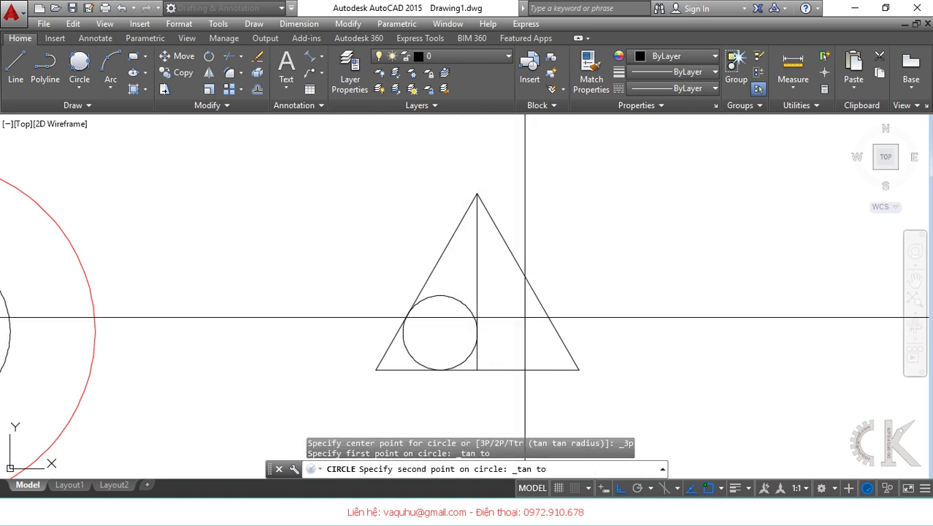
pyautogui.click(543, 312)
pyautogui.click(486, 369)
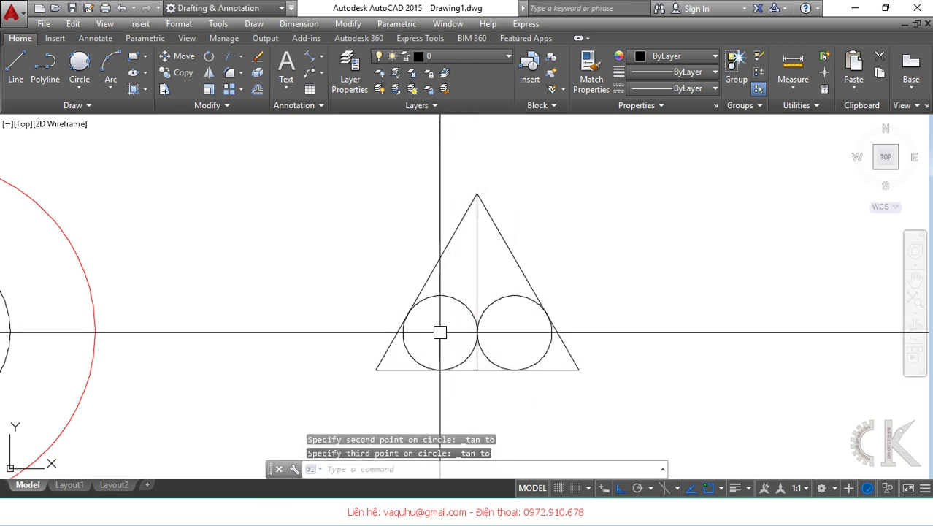
# Draw the top circle tangent to the left side, the left circle and the right side.
pyautogui.click(79, 65)
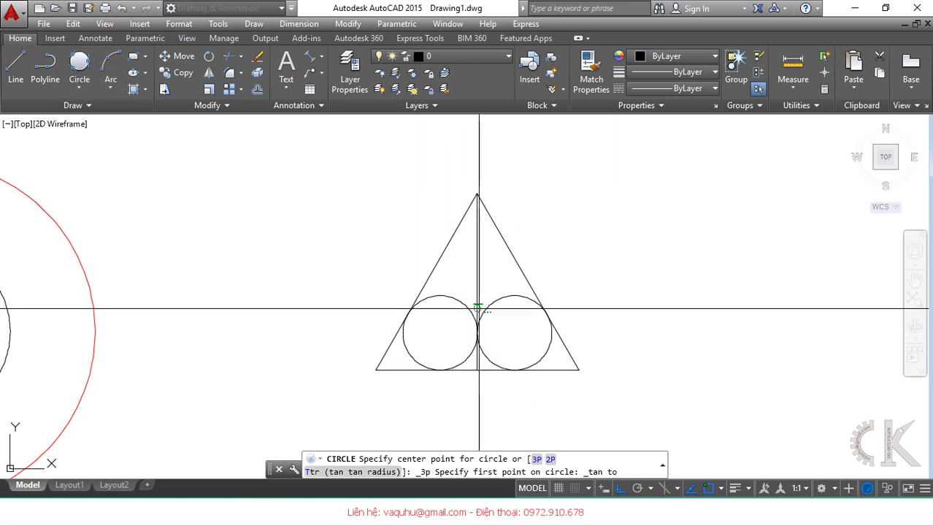
pyautogui.click(456, 246)
pyautogui.click(454, 298)
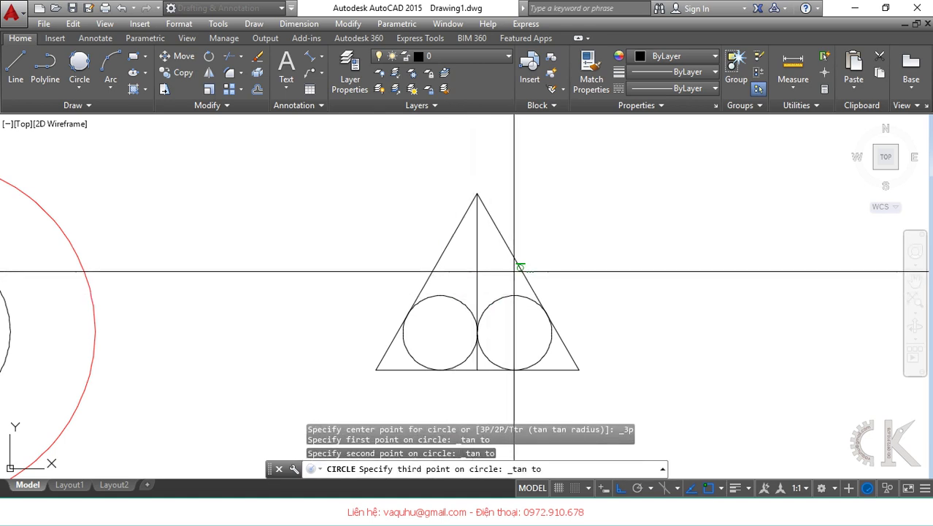
pyautogui.click(517, 260)
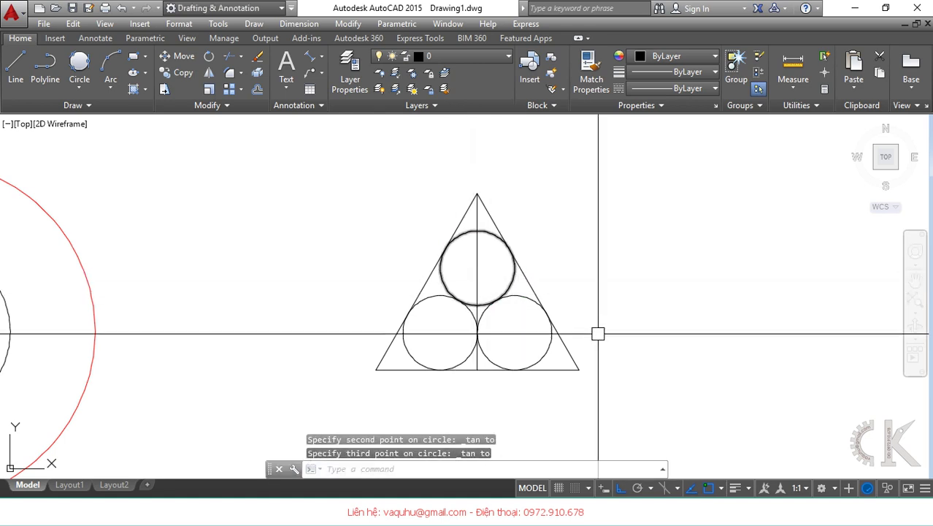
pyautogui.click(477, 261)
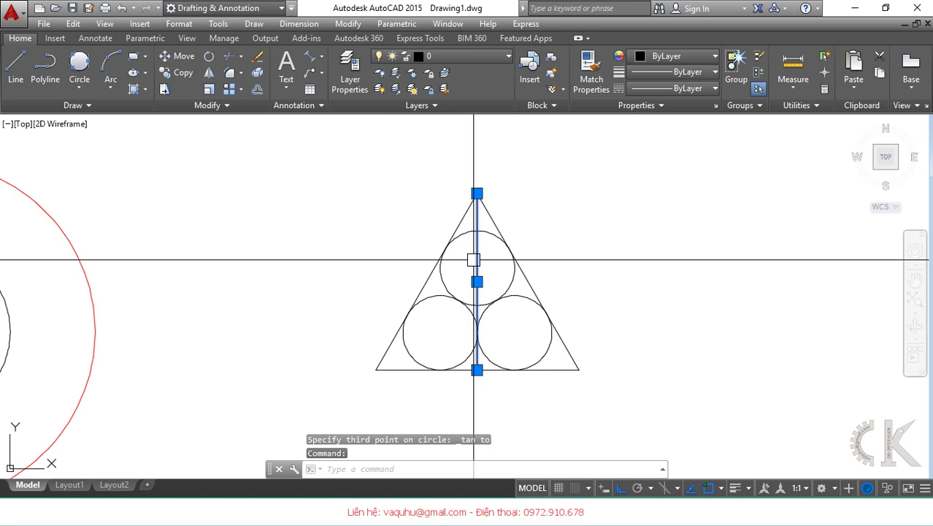
# Set the vertical centre line's colour to Red.
pyautogui.click(668, 57)
pyautogui.click(637, 195)
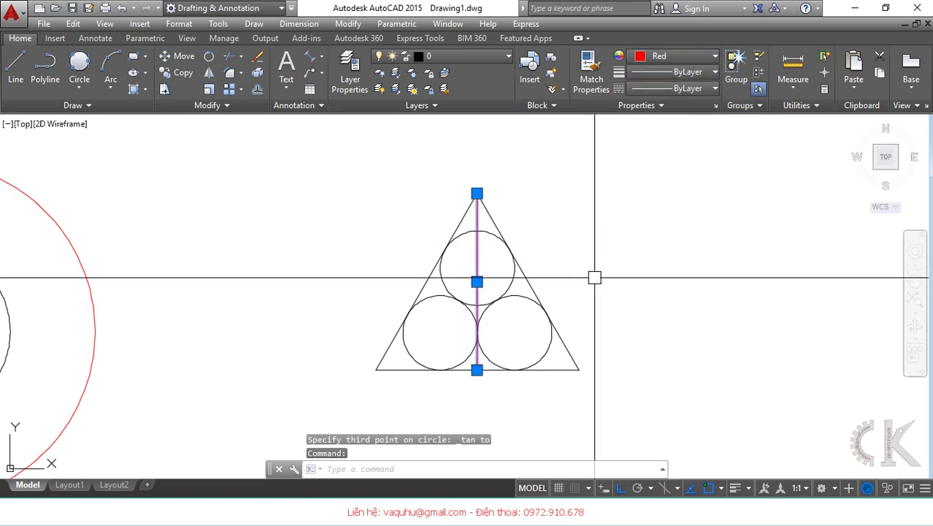
pyautogui.press('Escape')
pyautogui.press('Escape')
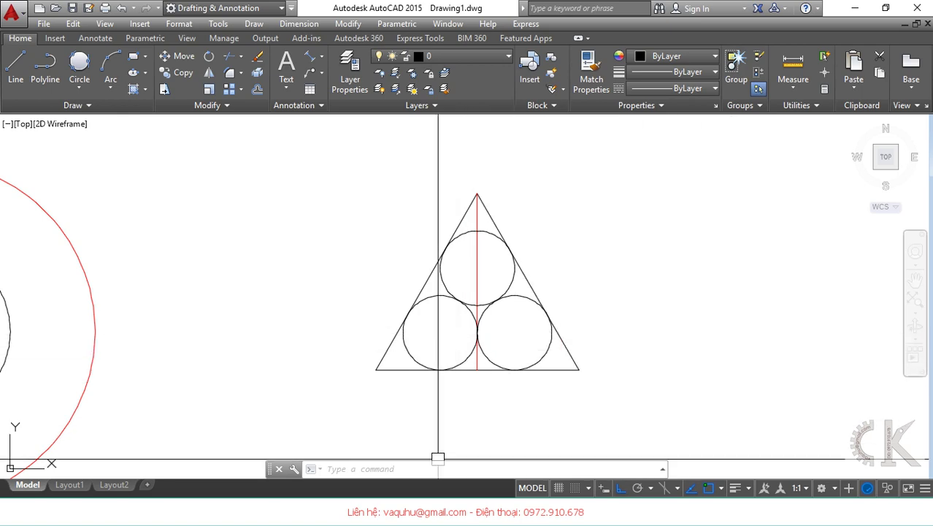
# Review Hình 5.13 in the Word notes, then pan the triangle left to make room.
pyautogui.hotkey('alt', 'Tab')
pyautogui.scroll(-3, 483, 319)
pyautogui.scroll(-1, 422, 332)
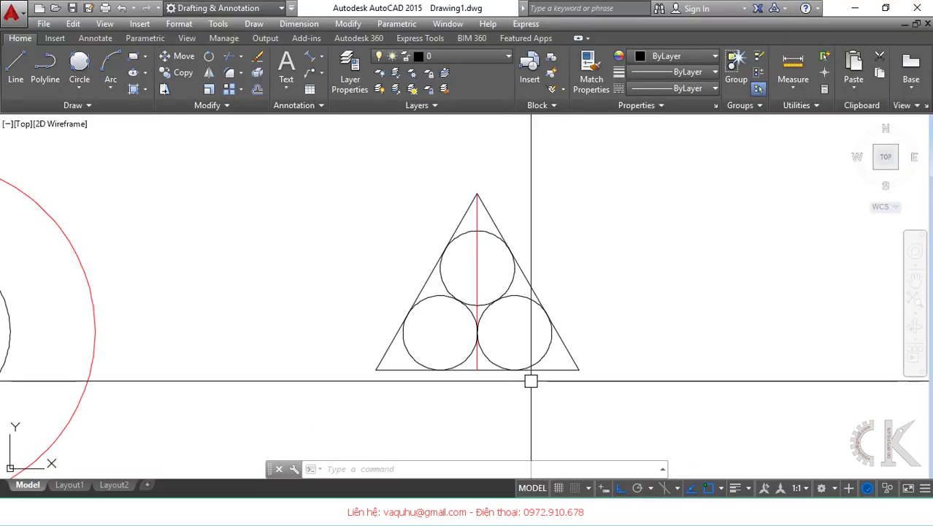
pyautogui.moveTo(531, 379); pyautogui.dragTo(248, 390, button='middle')
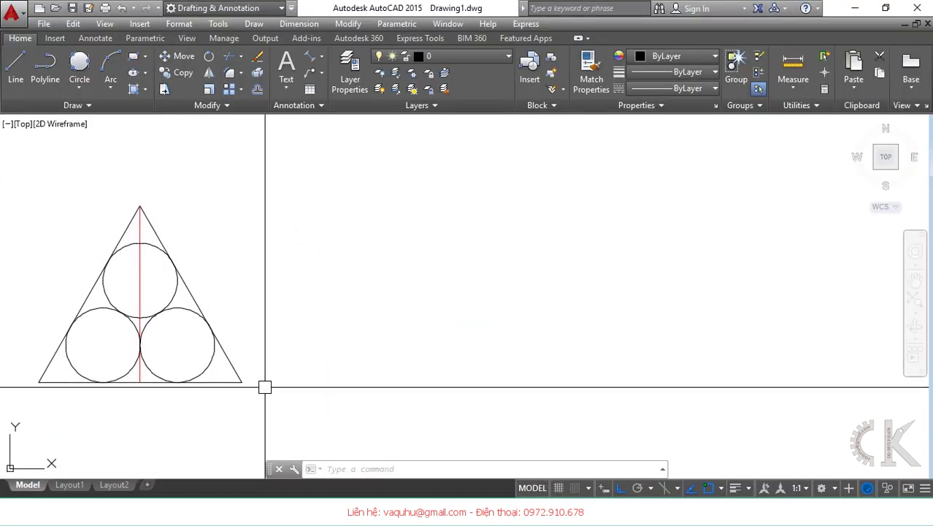
# Draw the concentric circle pair right of the triangle, with a 40-diameter inner circle.
pyautogui.write('c')
pyautogui.press('Return')
pyautogui.click(402, 359)
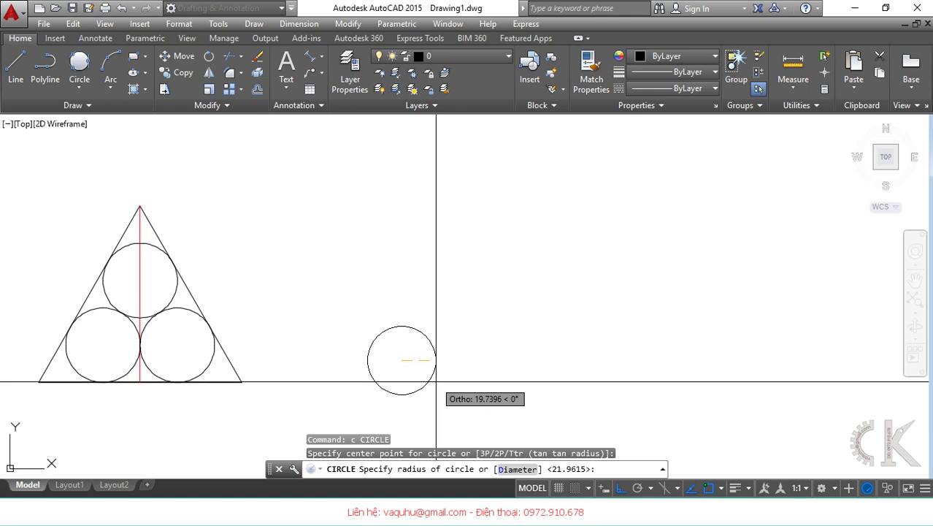
pyautogui.click(516, 468)
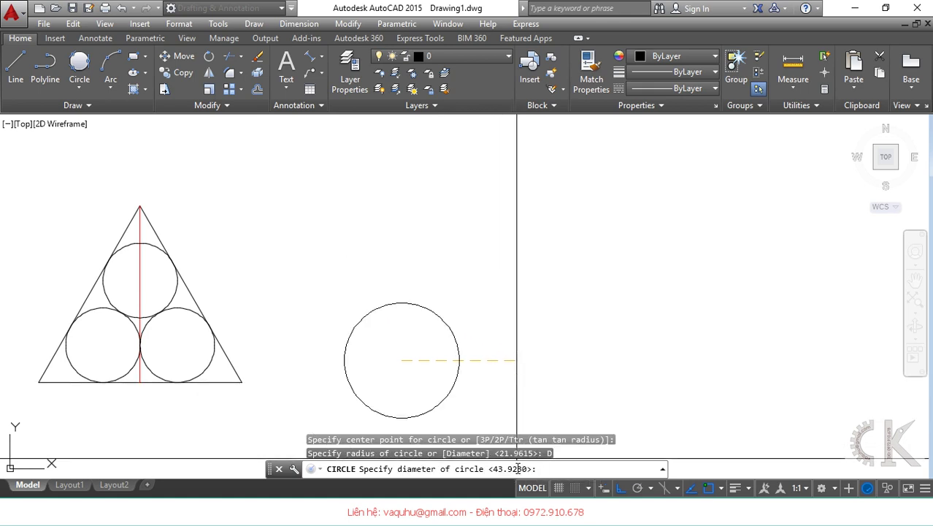
pyautogui.write('40')
pyautogui.press('Return')
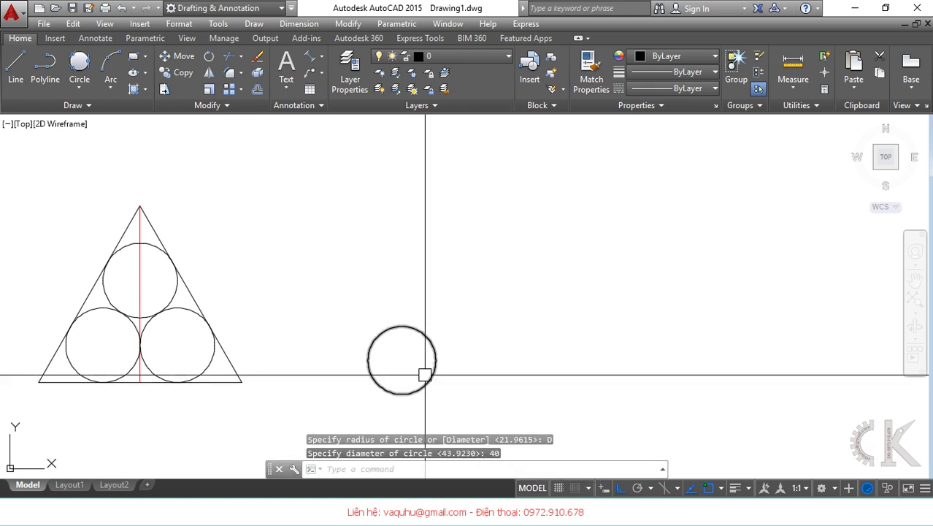
pyautogui.press('Return')
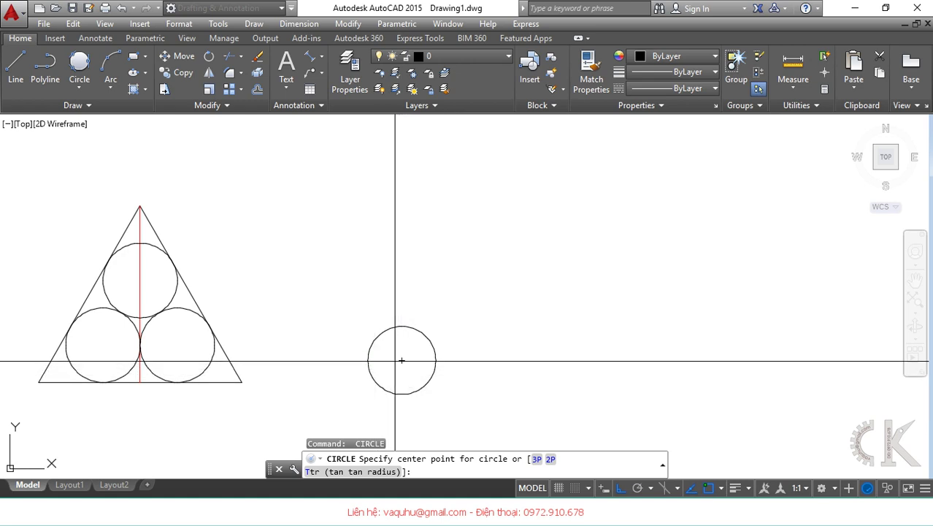
pyautogui.click(401, 360)
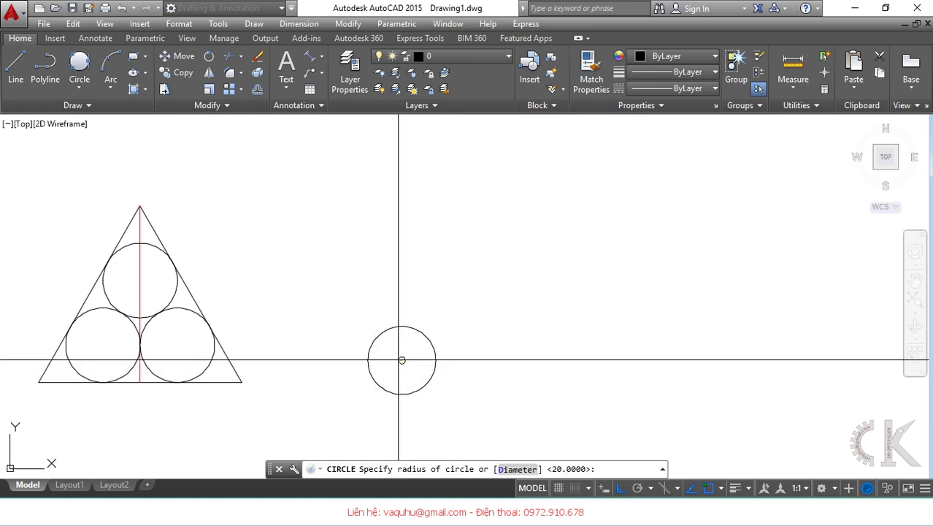
pyautogui.click(523, 471)
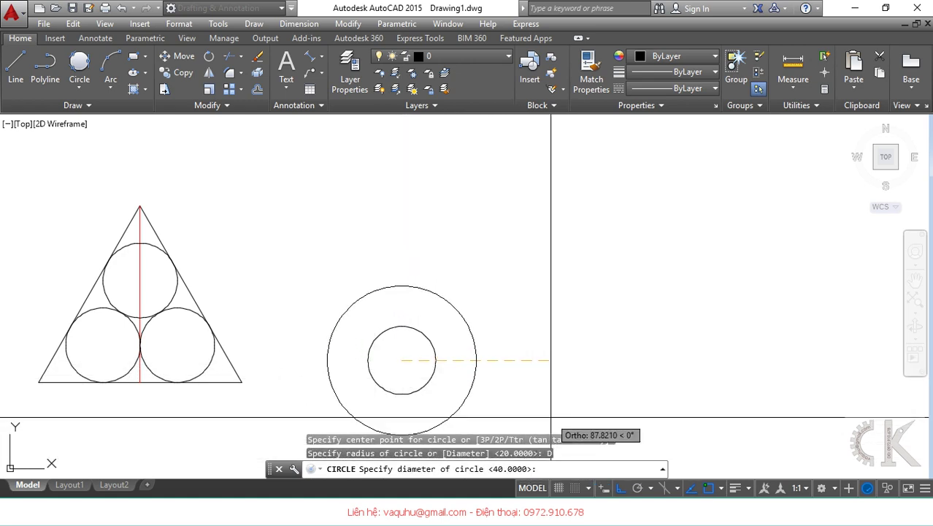
pyautogui.write('80')
pyautogui.press('Return')
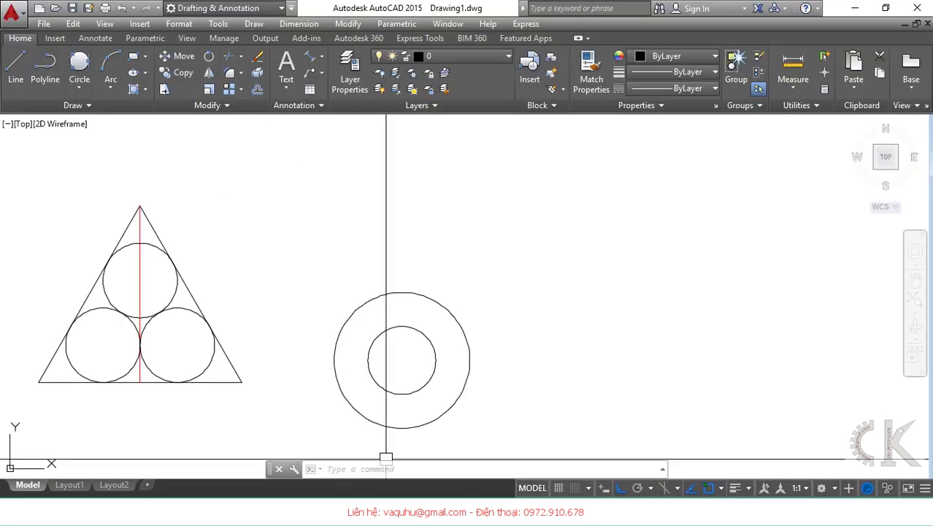
# Draw a 160-long horizontal line rightward from the circles' centre.
pyautogui.write('l')
pyautogui.press('Return')
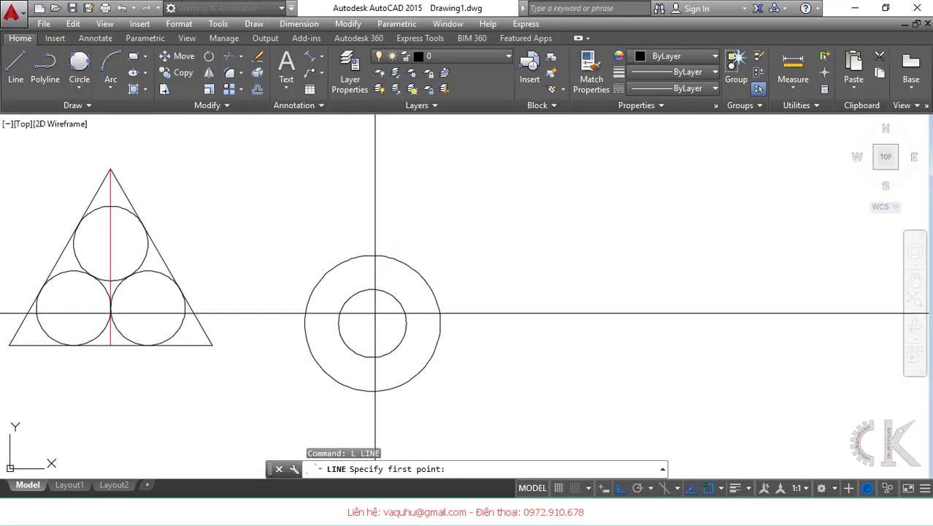
pyautogui.click(372, 324)
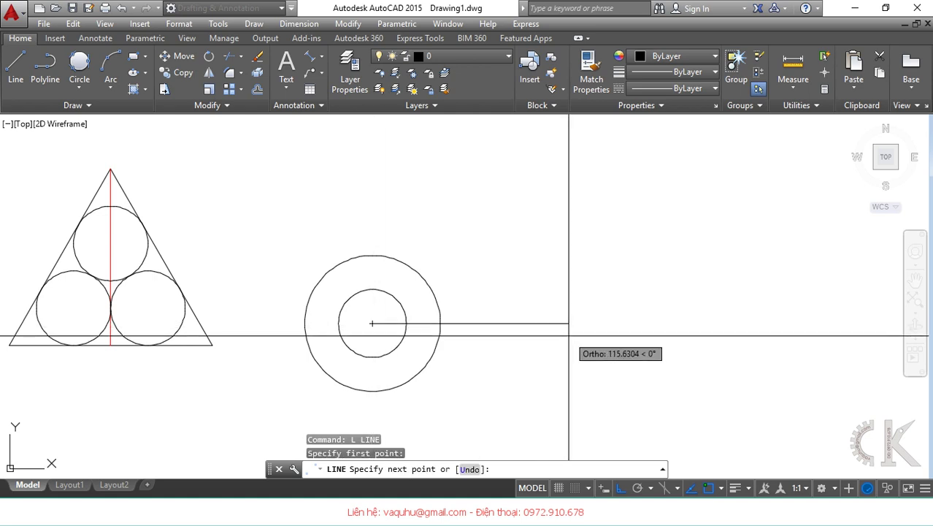
pyautogui.write('160')
pyautogui.press('Return')
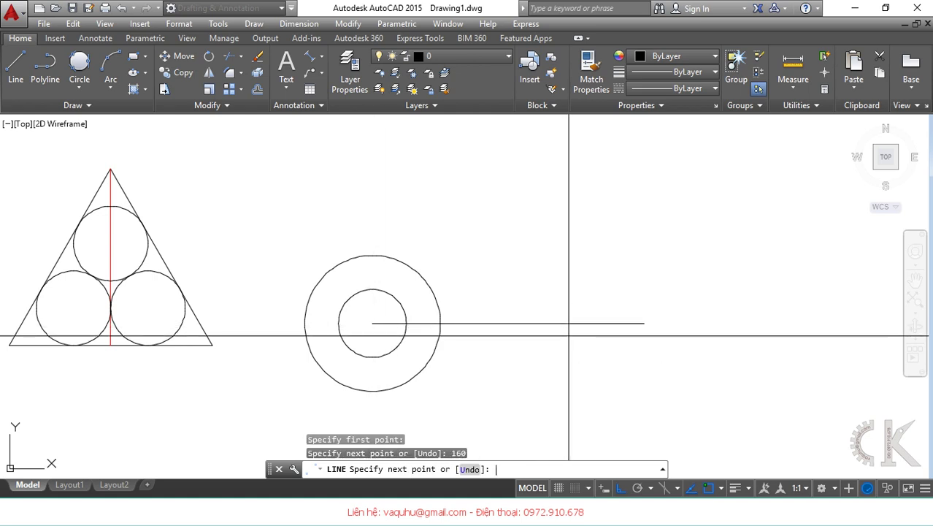
pyautogui.press('Return')
pyautogui.hotkey('alt', 'Tab')
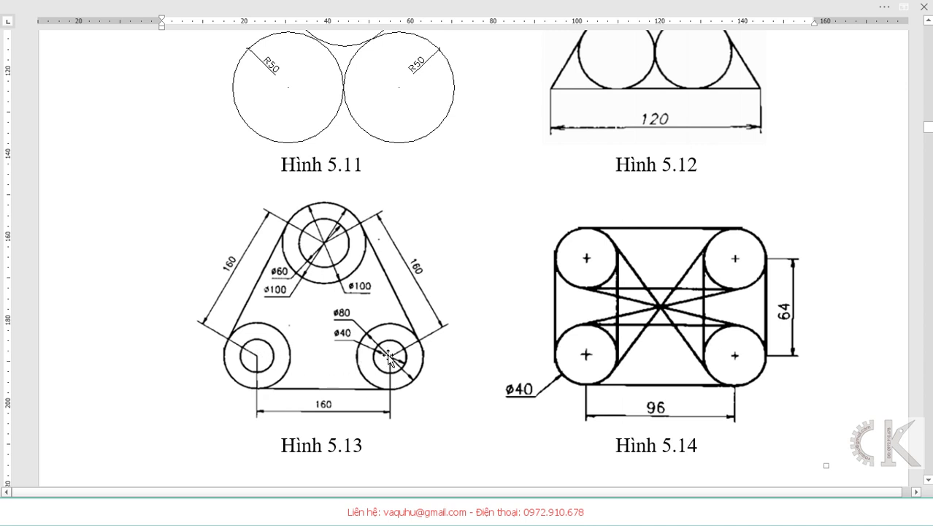
pyautogui.hotkey('alt', 'Tab')
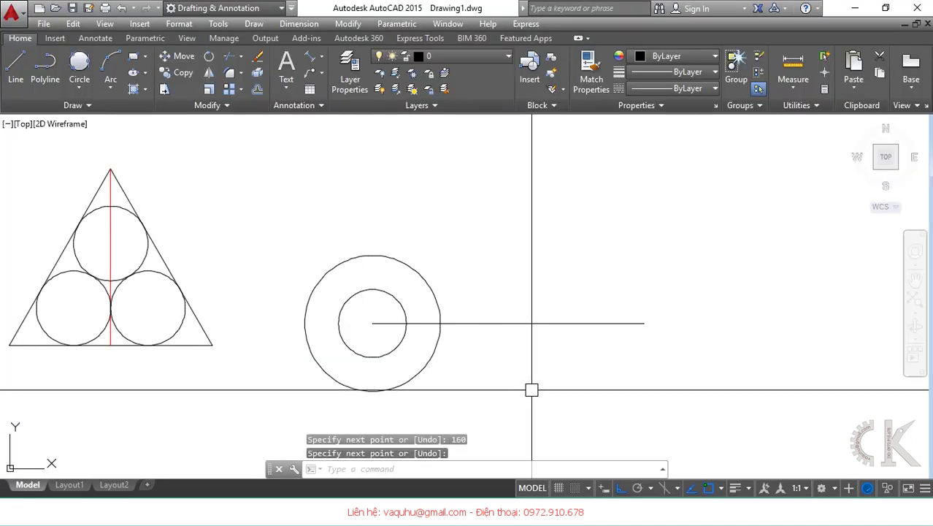
# Draw a 40-diameter circle centred at the right end of the 160 line.
pyautogui.moveTo(530, 386); pyautogui.dragTo(435, 351, button='middle')
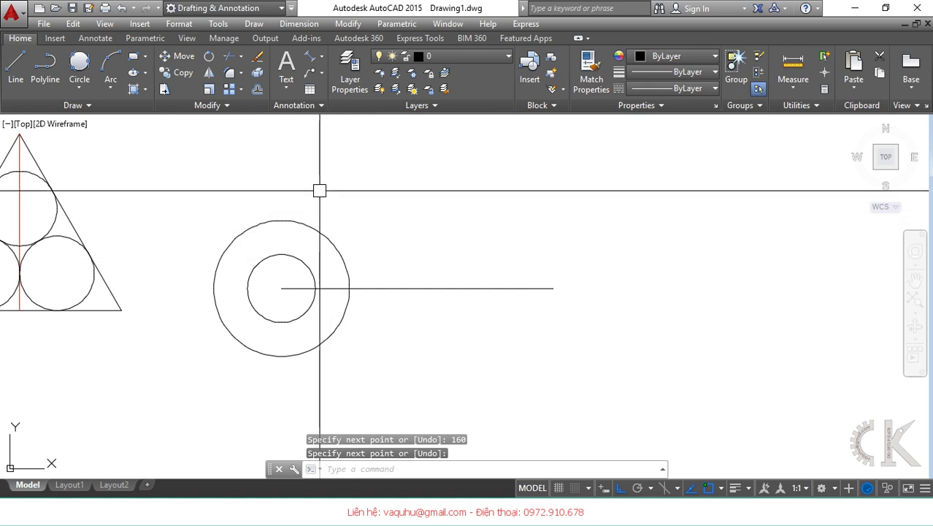
pyautogui.write('c')
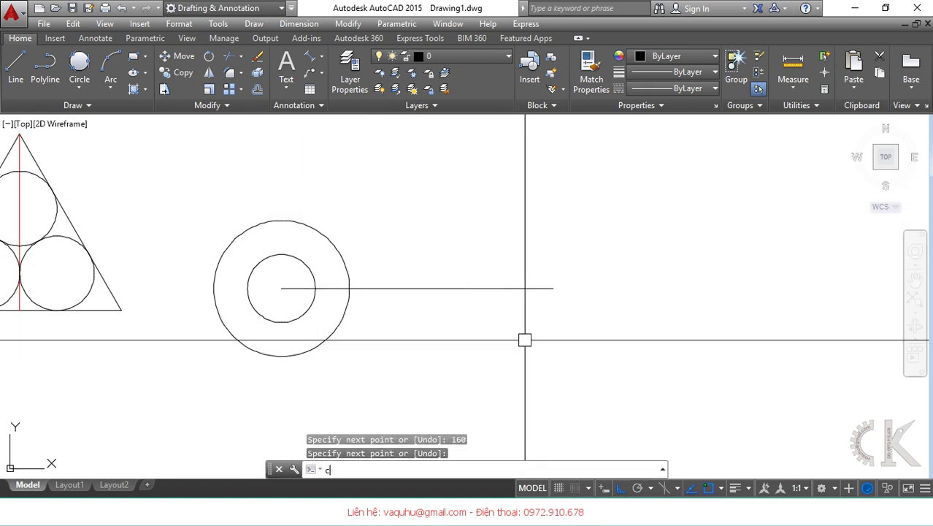
pyautogui.press('Return')
pyautogui.click(553, 288)
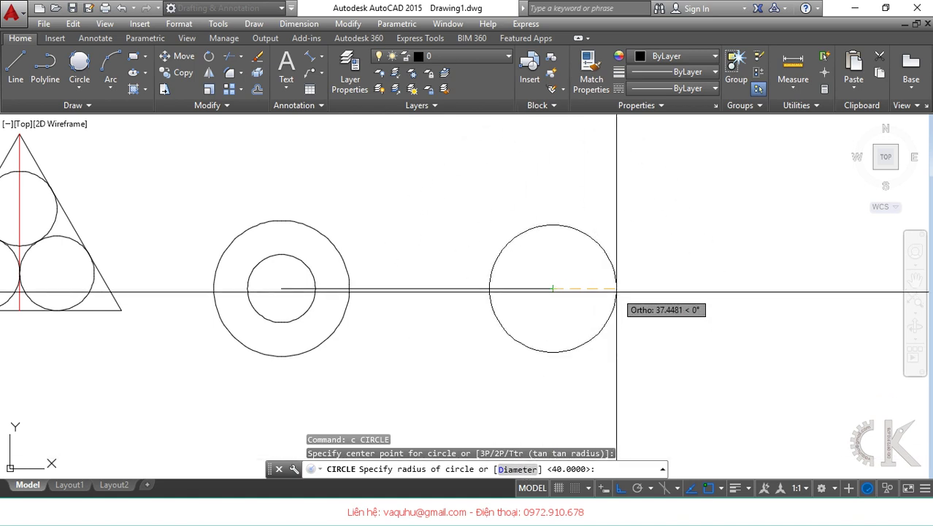
pyautogui.write('d')
pyautogui.press('Return')
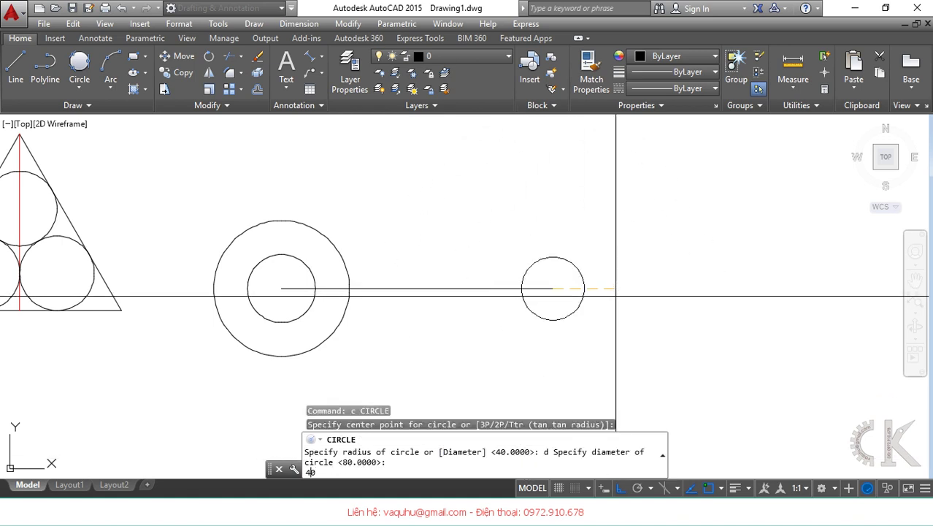
pyautogui.press('Return')
# Add a concentric 80-diameter circle around it.
pyautogui.press('Return')
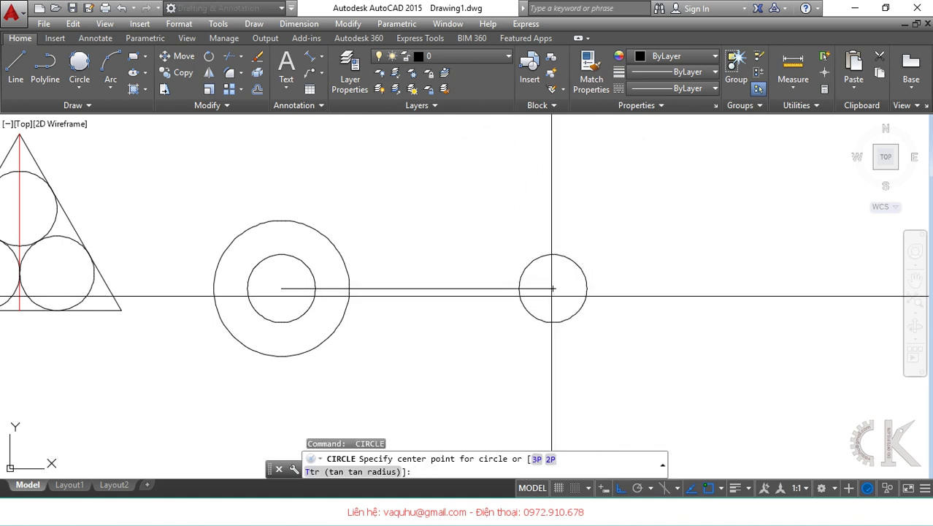
pyautogui.click(552, 289)
pyautogui.write('d')
pyautogui.press('Return')
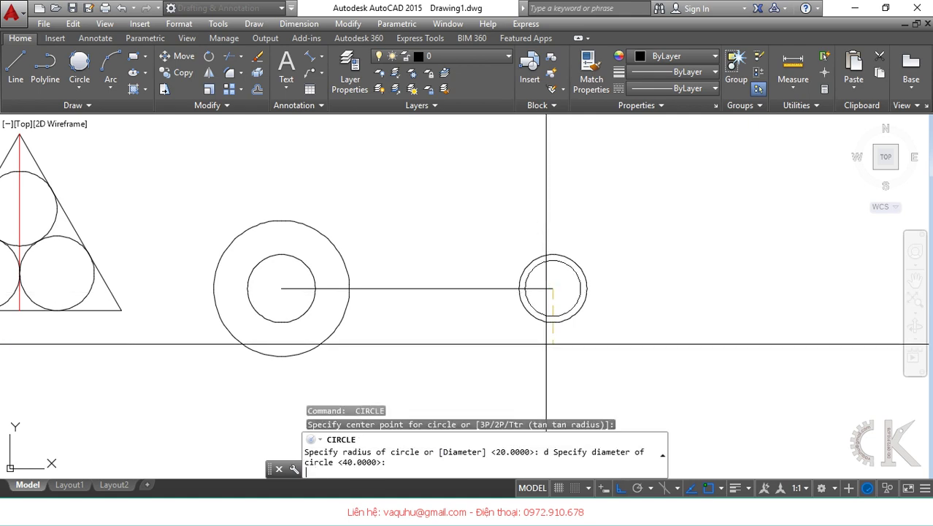
pyautogui.write('80')
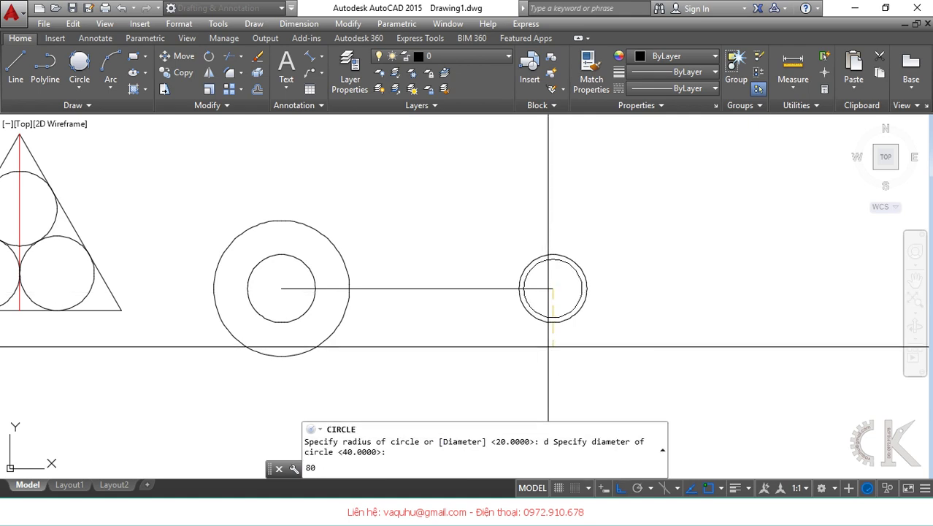
pyautogui.press('Return')
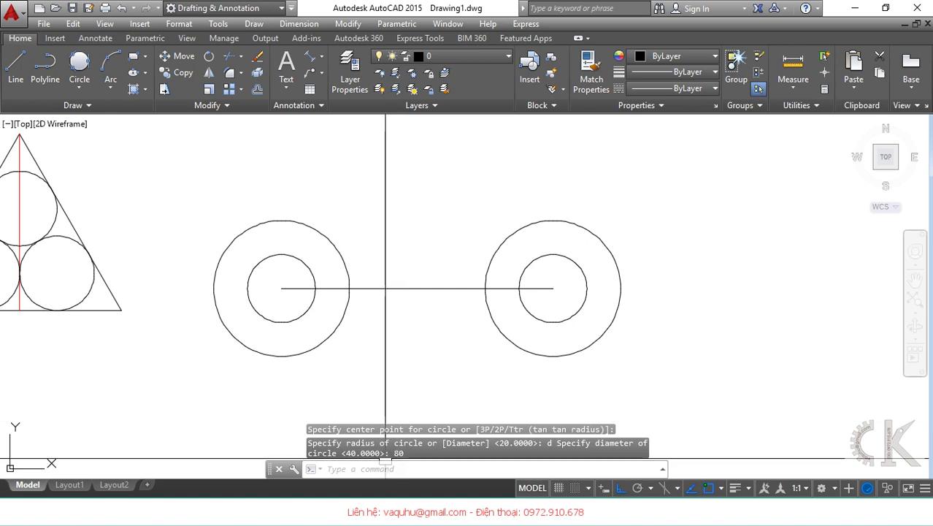
pyautogui.hotkey('alt', 'Tab')
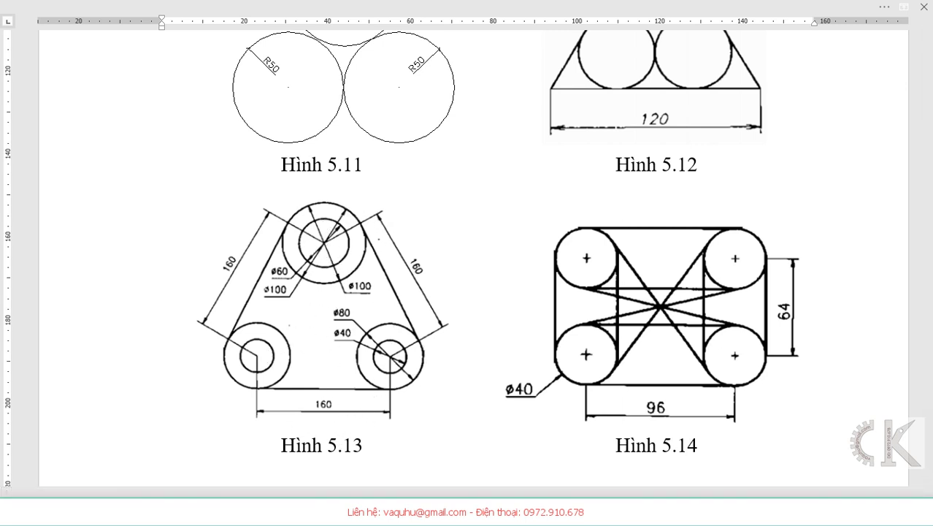
# Draw radius-160 circles centred on the left and right pair centres so they intersect above.
pyautogui.write('c')
pyautogui.press('Return')
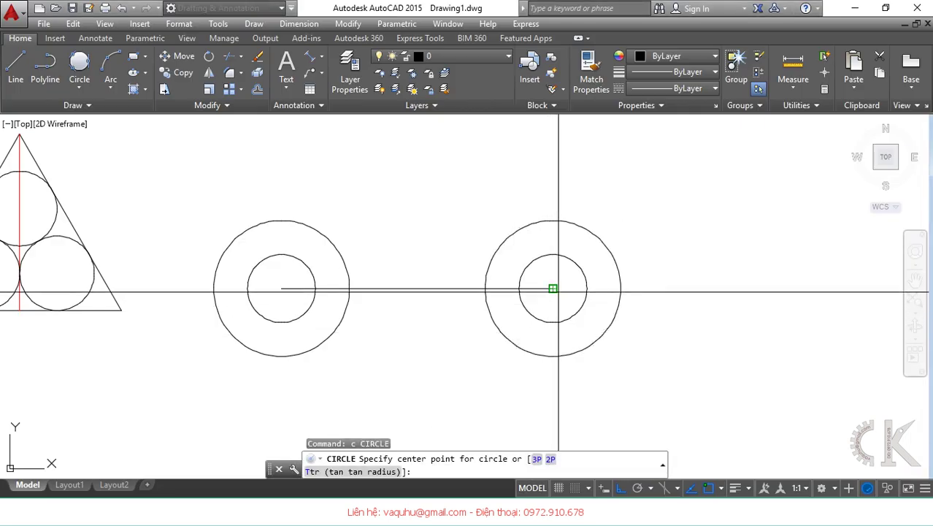
pyautogui.click(553, 288)
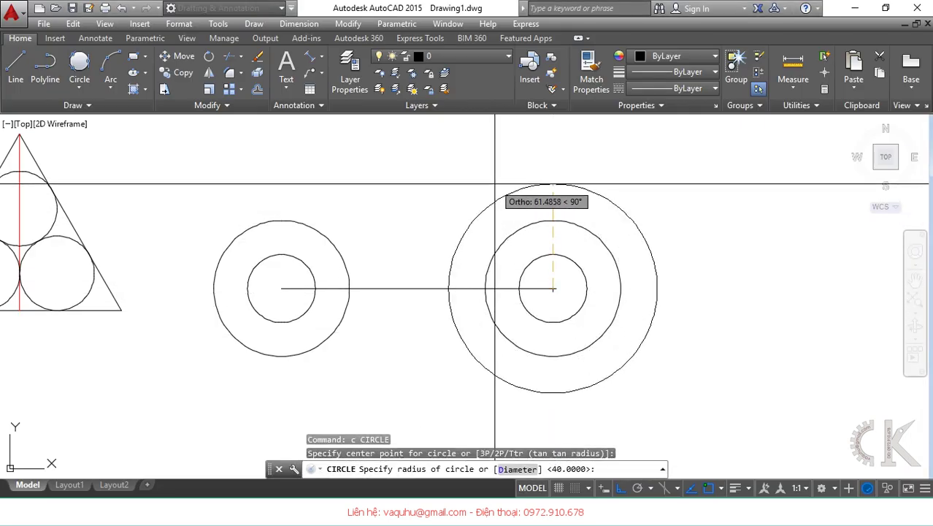
pyautogui.write('15')
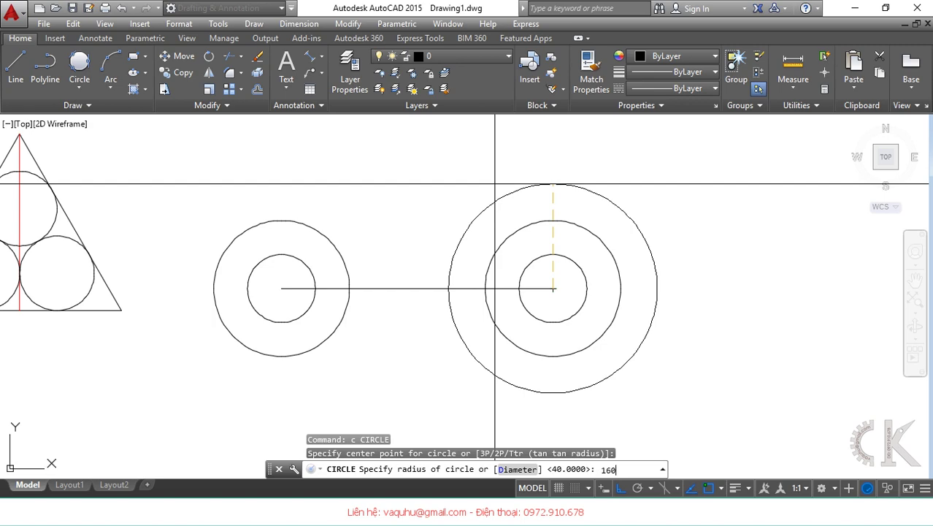
pyautogui.press('Return')
pyautogui.press('Return')
pyautogui.click(281, 289)
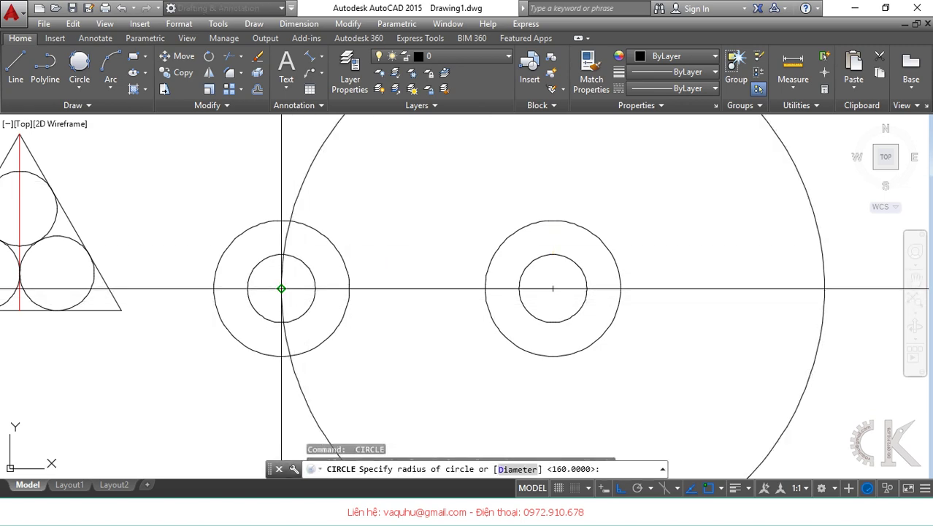
pyautogui.click(553, 288)
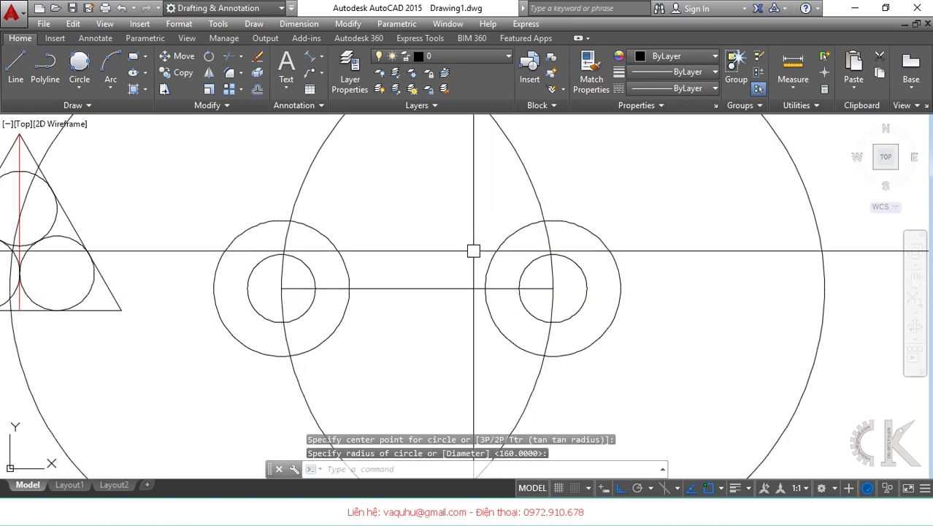
pyautogui.moveTo(473, 250); pyautogui.dragTo(479, 357, button='middle')
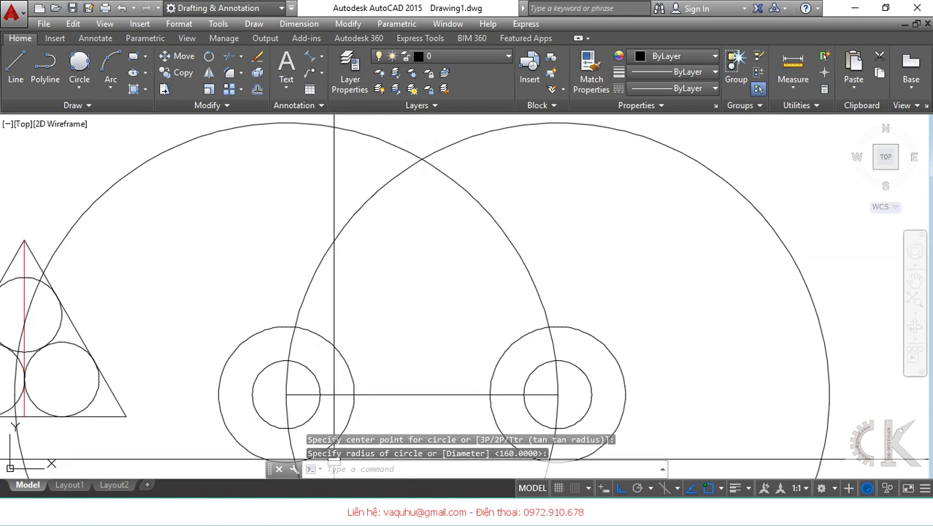
pyautogui.hotkey('alt', 'Tab')
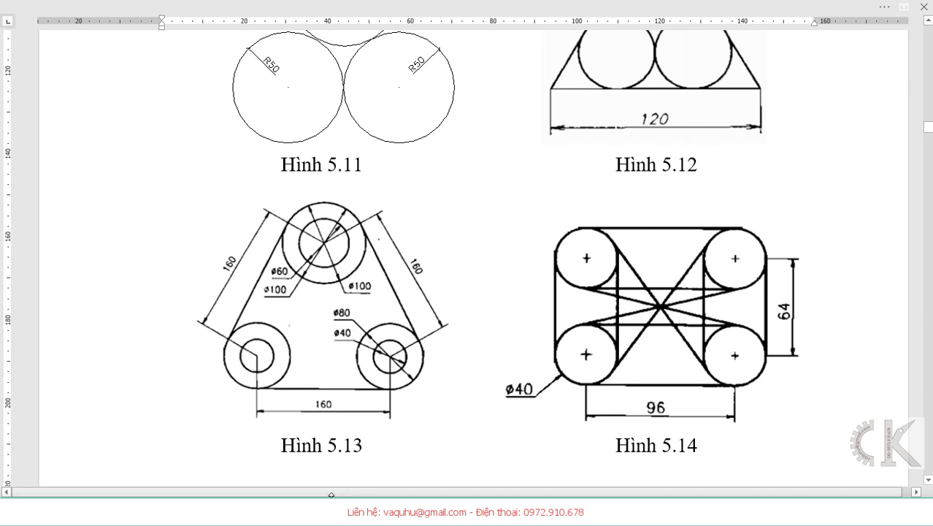
# Draw a 60-diameter circle centred at the top intersection of the large circles.
pyautogui.hotkey('alt', 'Tab')
pyautogui.write('c')
pyautogui.press('Return')
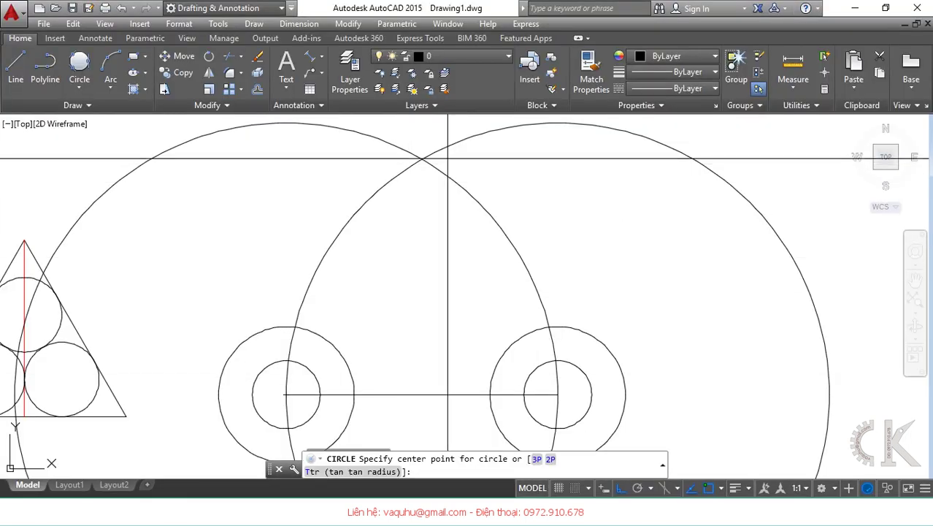
pyautogui.click(422, 159)
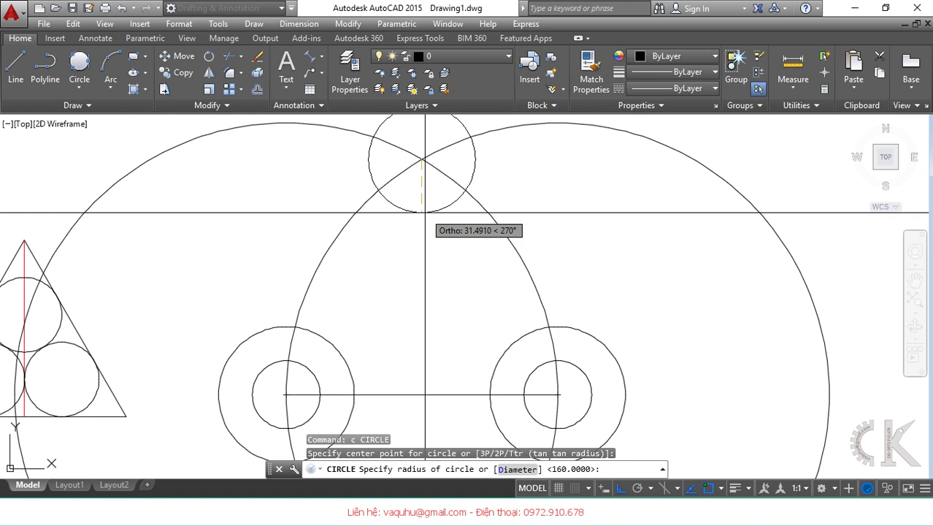
pyautogui.write('d')
pyautogui.press('Return')
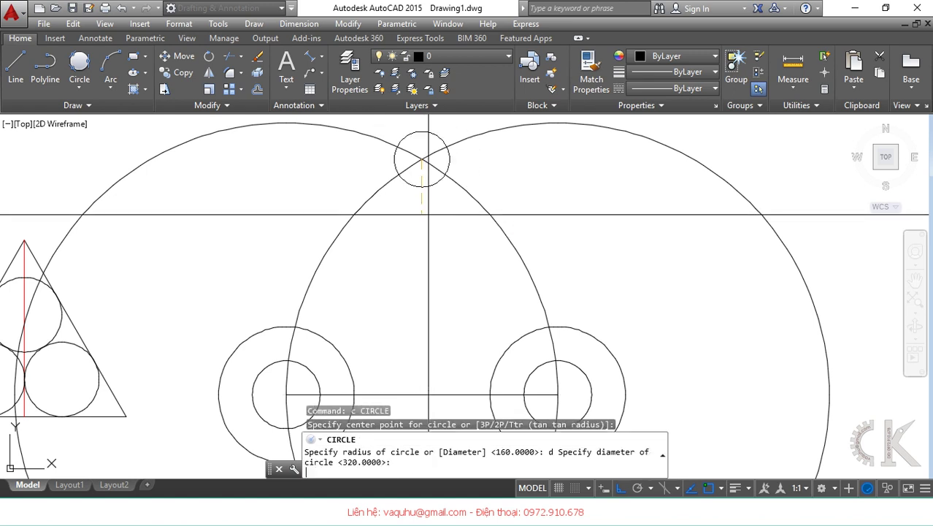
pyautogui.write('0')
pyautogui.press('Return')
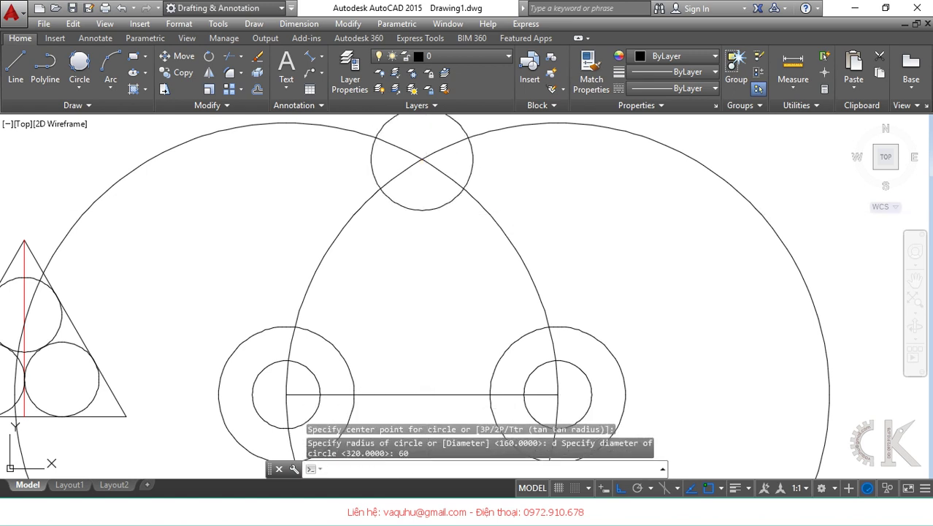
# Add a concentric 100-diameter circle at the same top intersection.
pyautogui.press('Return')
pyautogui.click(422, 158)
pyautogui.write('d')
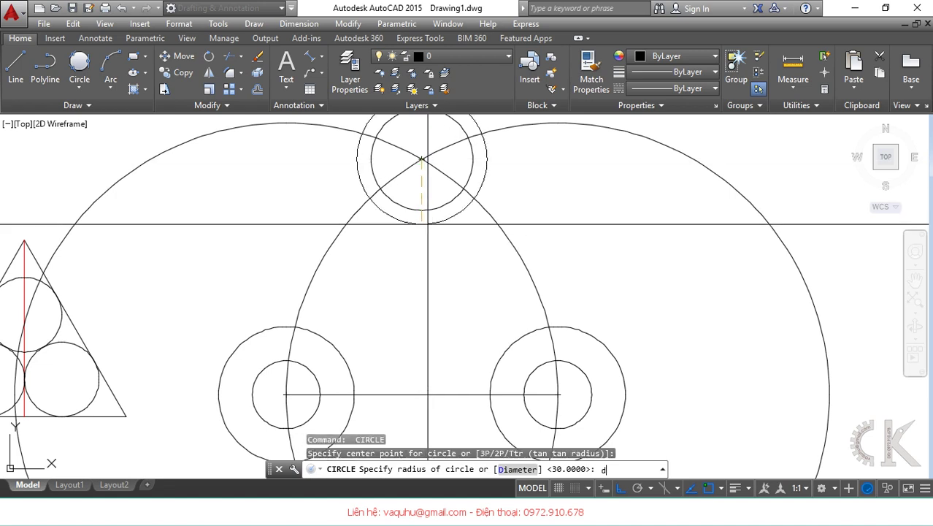
pyautogui.press('Return')
pyautogui.write('100')
pyautogui.press('Return')
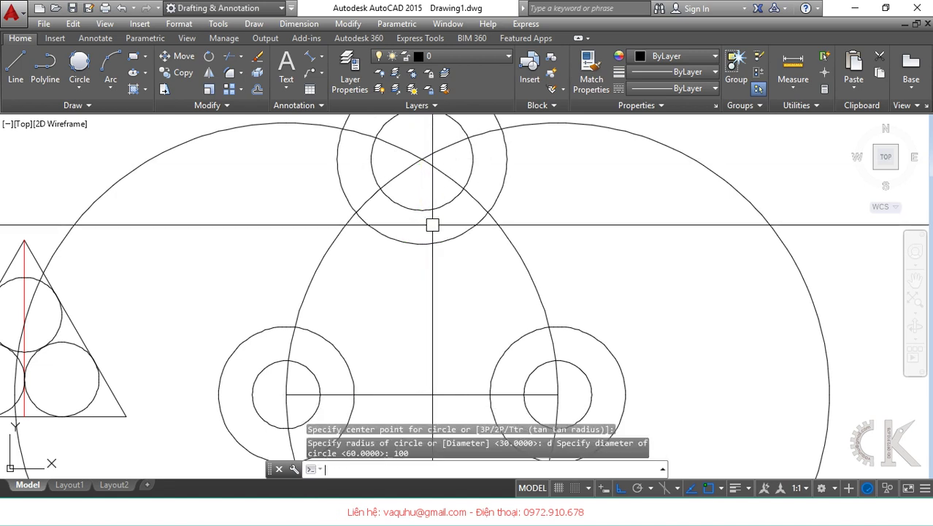
pyautogui.click(524, 257)
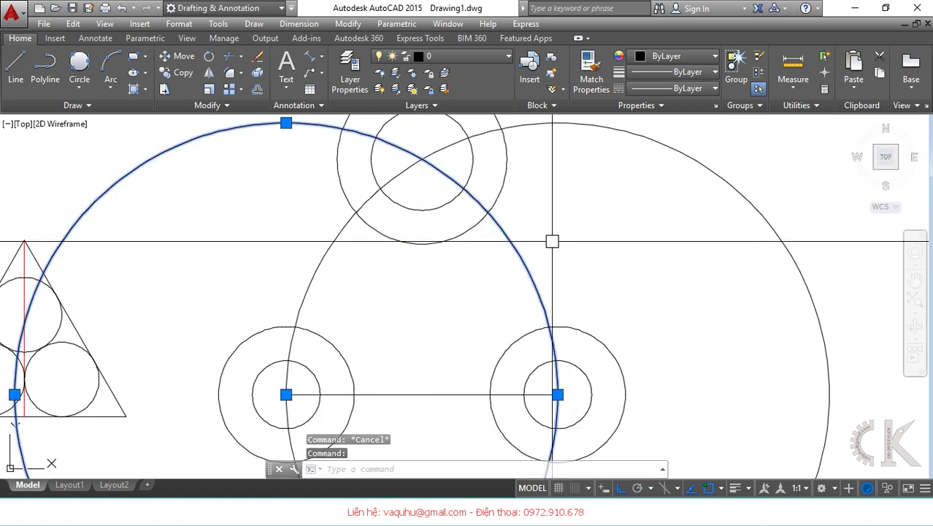
# Delete both radius-160 construction circles and the horizontal helper line.
pyautogui.click(635, 135)
pyautogui.press('Delete')
pyautogui.scroll(-4, 541, 221)
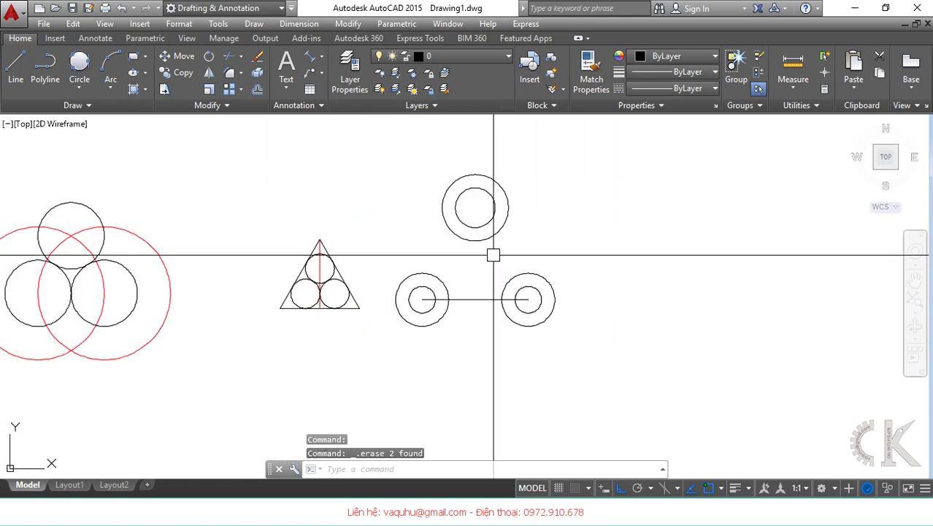
pyautogui.click(475, 299)
pyautogui.press('Delete')
pyautogui.scroll(3, 479, 284)
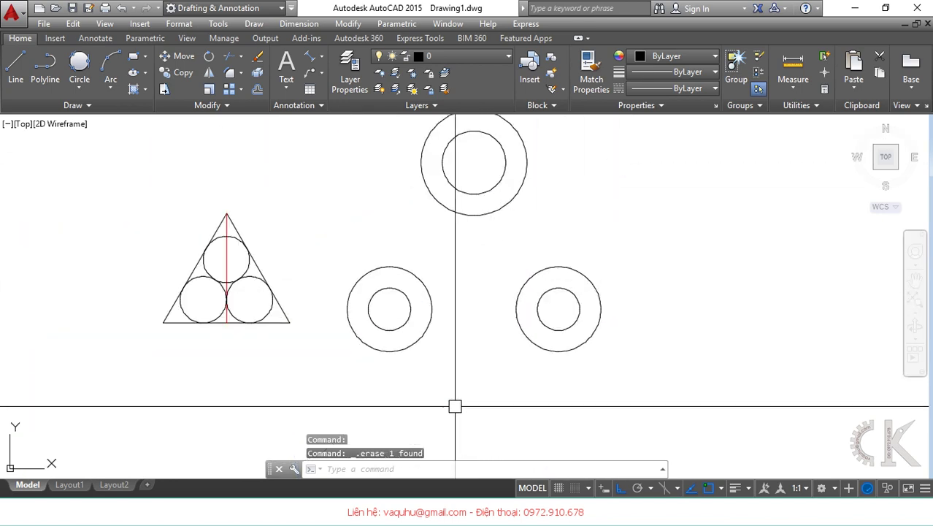
# Check figure 5.13 in Word, then start a LINE command.
pyautogui.hotkey('alt', 'Tab')
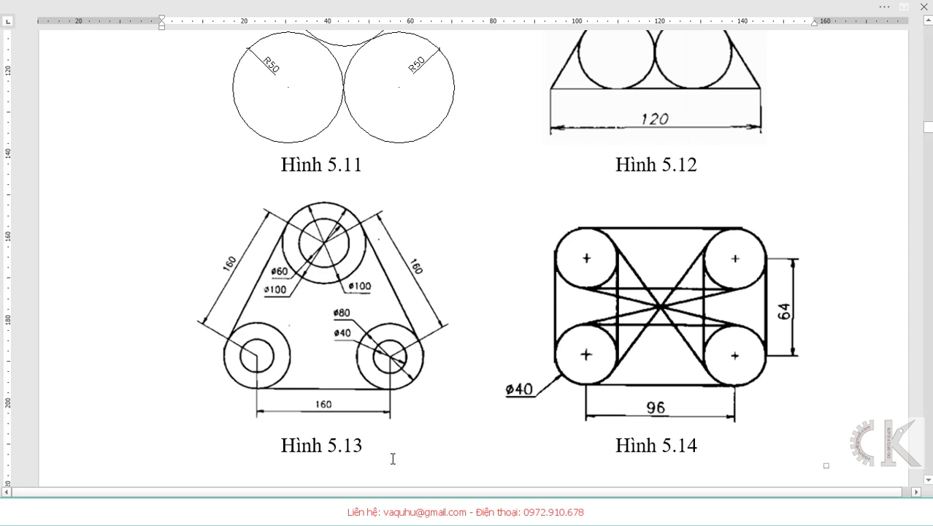
pyautogui.hotkey('alt', 'Tab')
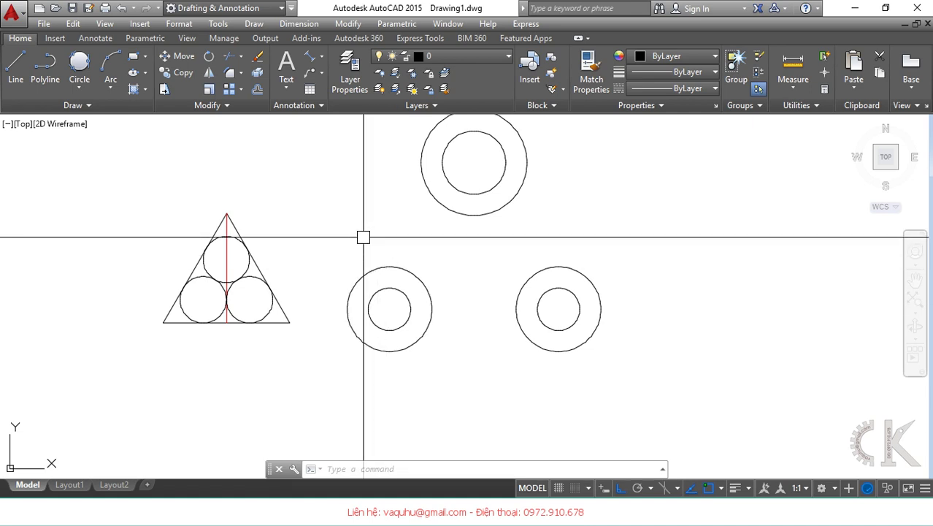
pyautogui.write('l')
pyautogui.press('Return')
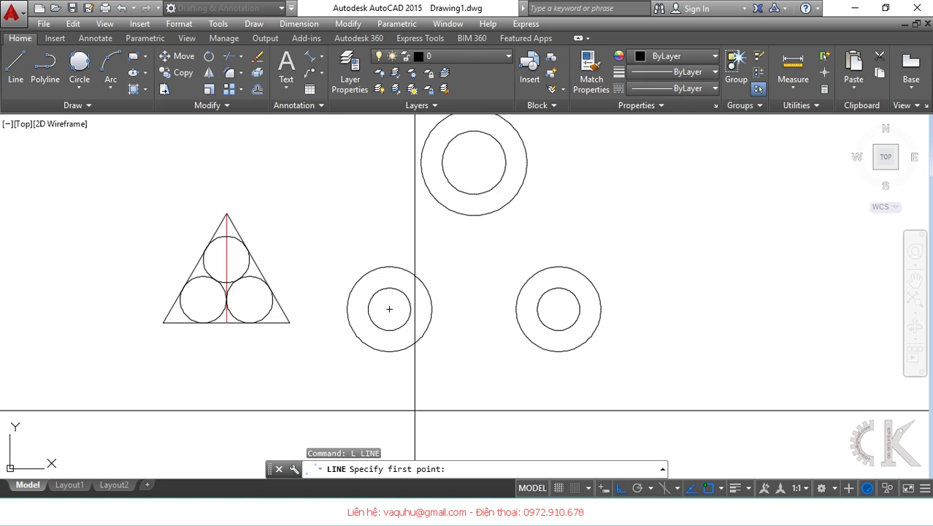
# Use Tangent snaps to draw a line from the lower-left outer circle to the top outer circle.
pyautogui.keyDown('shift'); pyautogui.rightClick(414, 410); pyautogui.keyUp('shift')
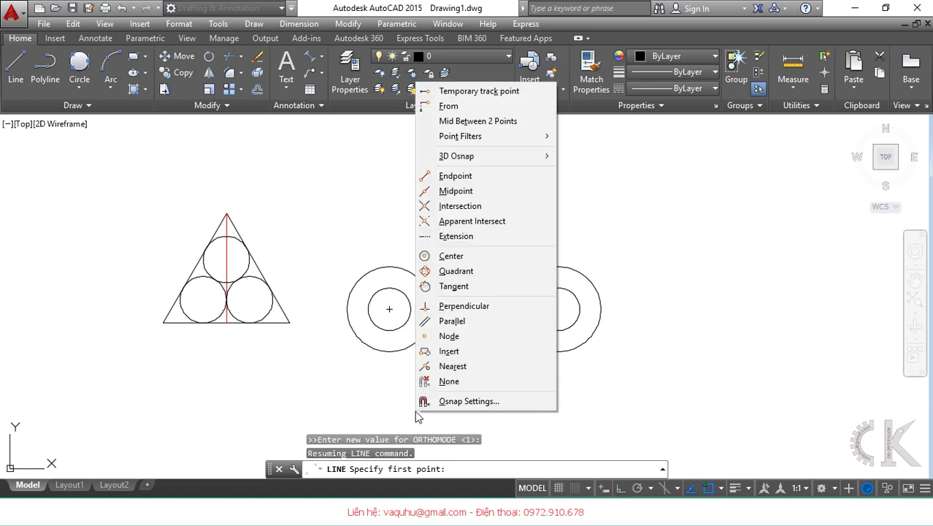
pyautogui.click(451, 286)
pyautogui.click(345, 289)
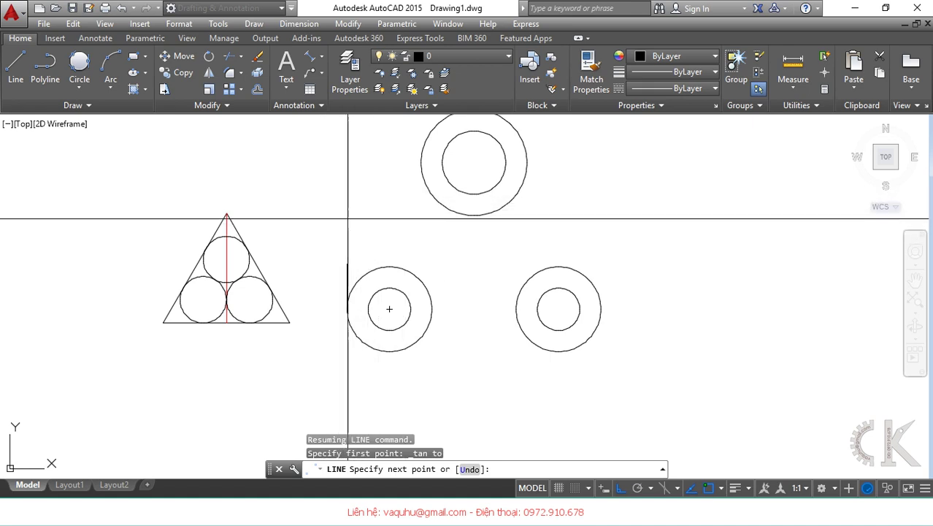
pyautogui.scroll(4, 347, 218)
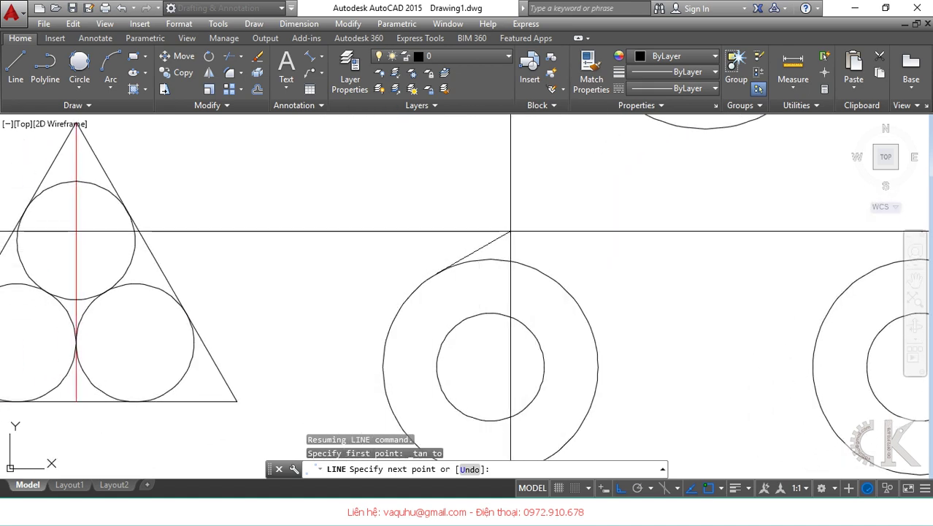
pyautogui.moveTo(577, 230); pyautogui.dragTo(536, 369, button='middle')
pyautogui.scroll(-2, 503, 267)
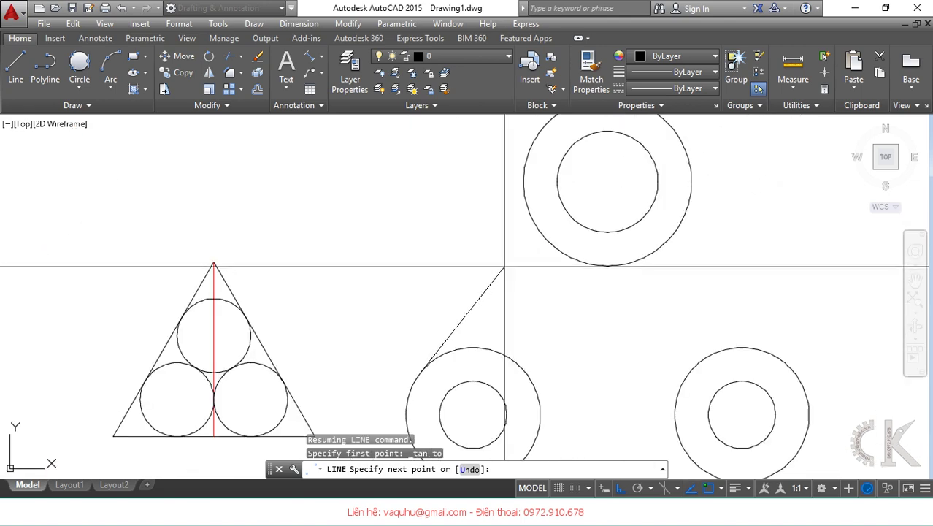
pyautogui.scroll(-2, 269, 262)
pyautogui.keyDown('shift'); pyautogui.rightClick(391, 252); pyautogui.keyUp('shift')
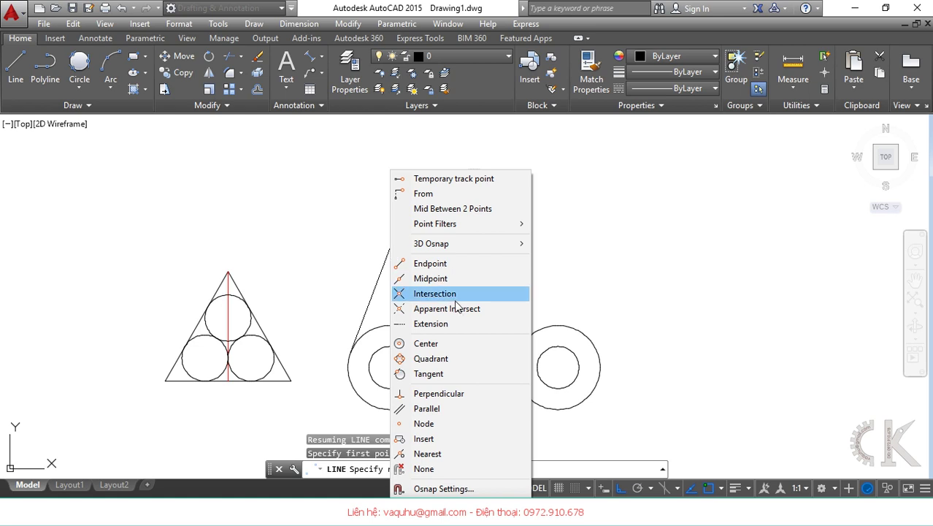
pyautogui.click(409, 374)
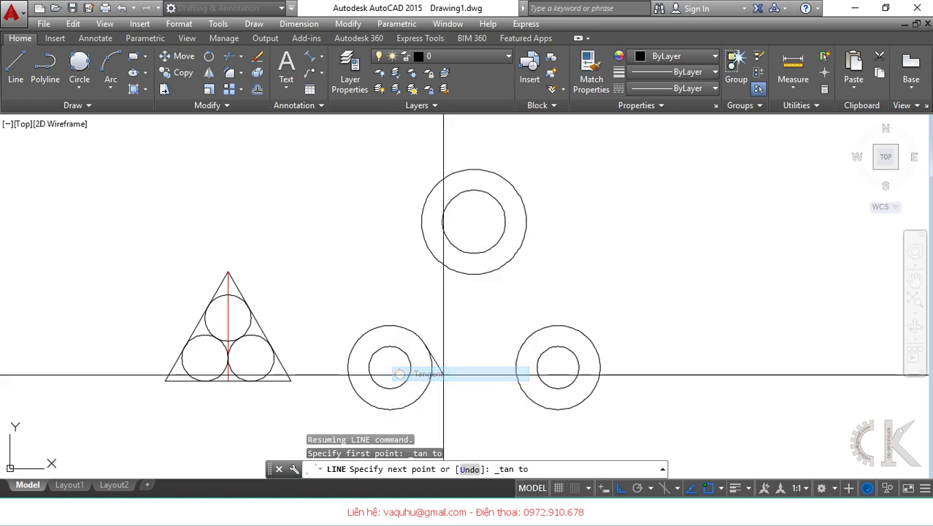
pyautogui.click(425, 196)
pyautogui.press('Return')
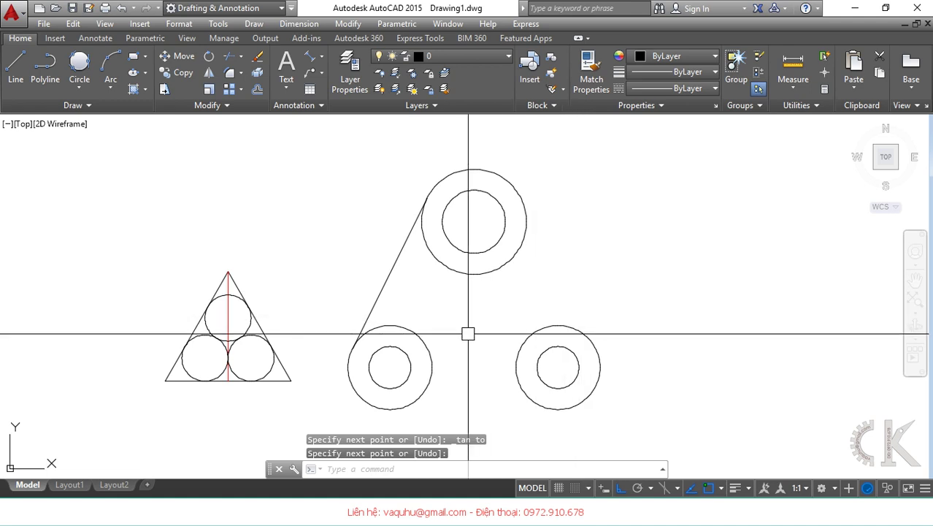
pyautogui.press('Return')
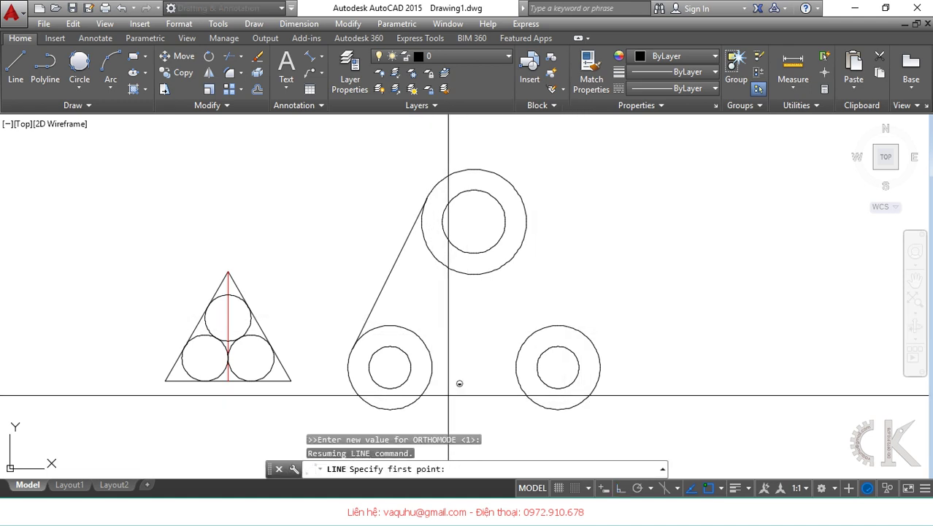
# Draw the bottom tangent line under the lower-left and lower-right outer circles.
pyautogui.keyDown('shift'); pyautogui.rightClick(449, 395); pyautogui.keyUp('shift')
pyautogui.click(489, 278)
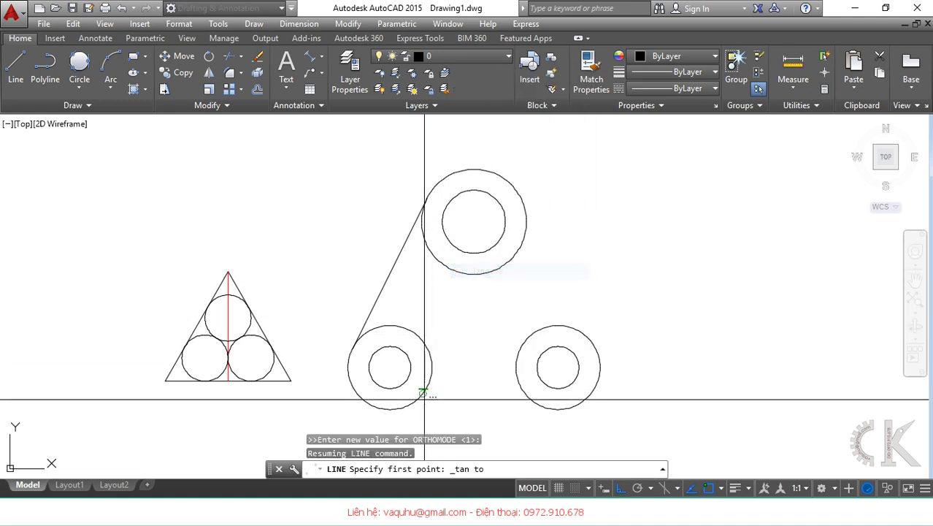
pyautogui.click(391, 405)
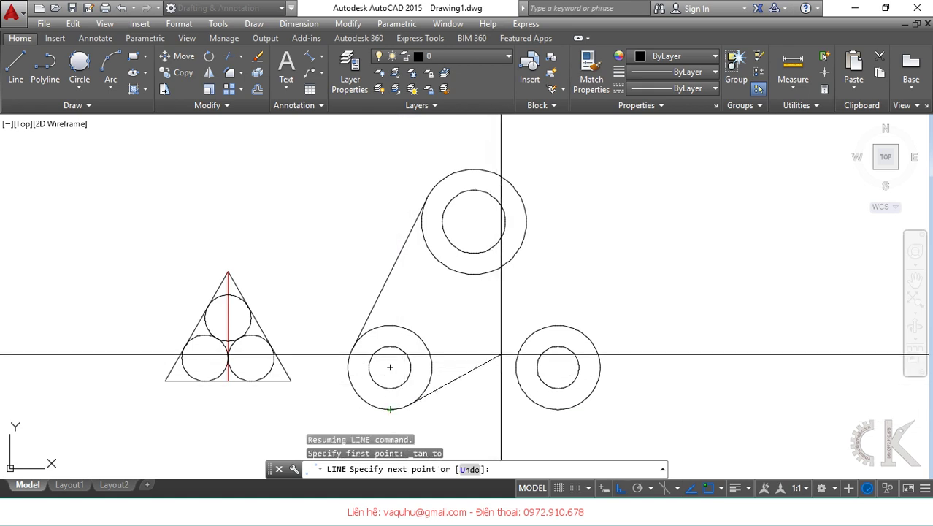
pyautogui.keyDown('shift'); pyautogui.rightClick(500, 362); pyautogui.keyUp('shift')
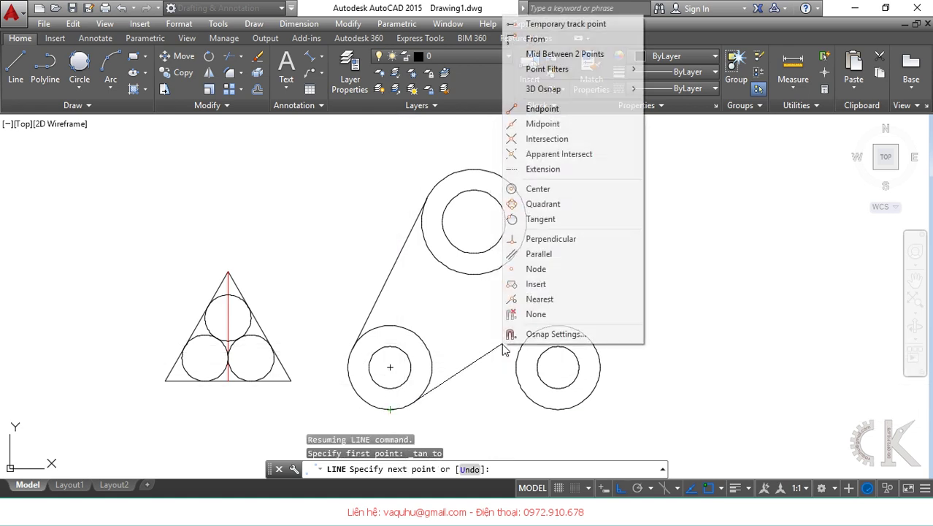
pyautogui.click(562, 219)
pyautogui.click(558, 407)
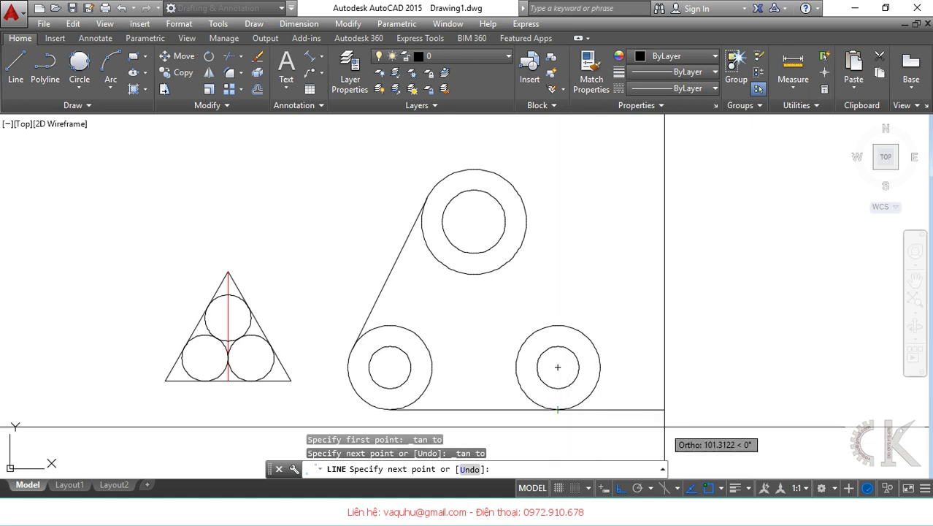
pyautogui.press('Return')
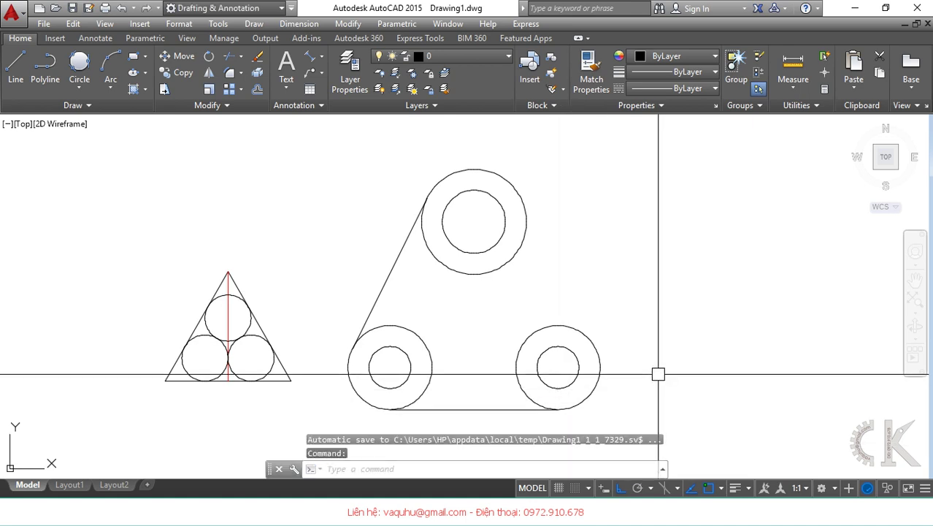
pyautogui.press('Return')
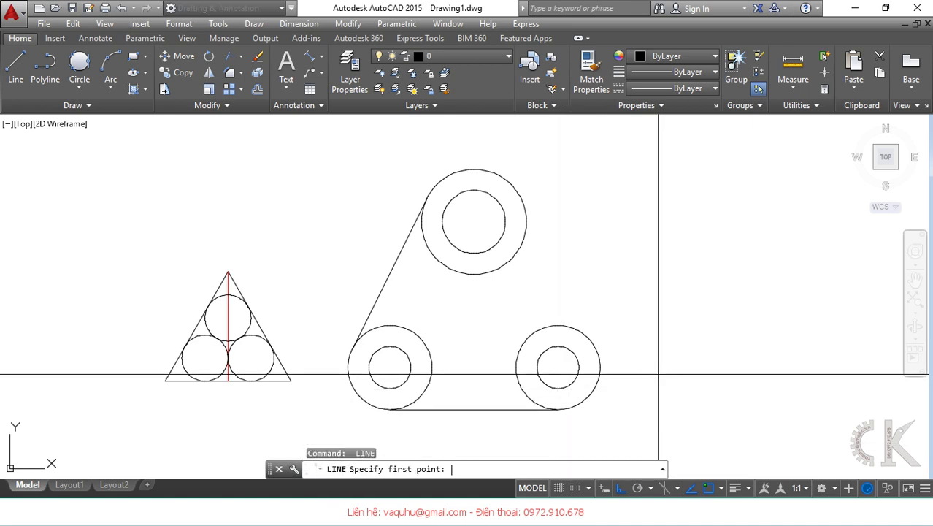
# Draw a tangent line from the lower-right outer circle to the top outer circle.
pyautogui.keyDown('shift'); pyautogui.rightClick(658, 374); pyautogui.keyUp('shift')
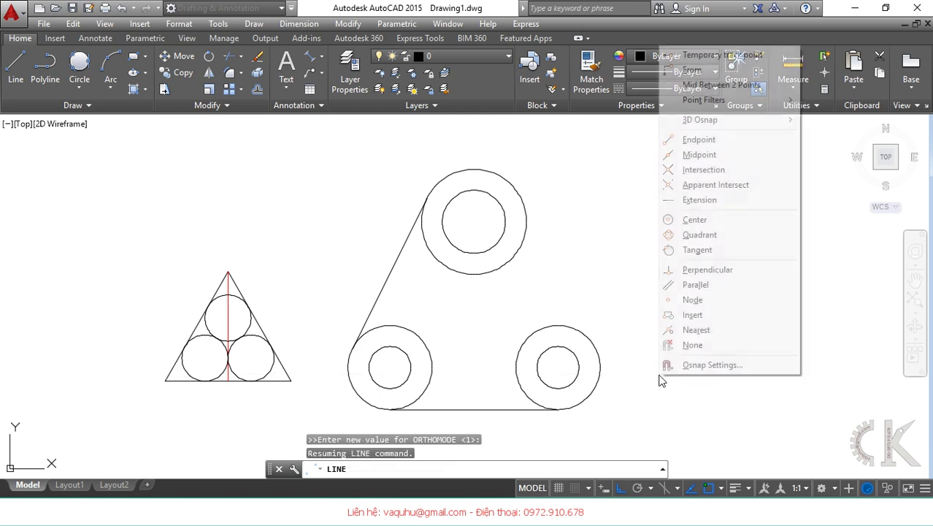
pyautogui.click(704, 250)
pyautogui.click(596, 340)
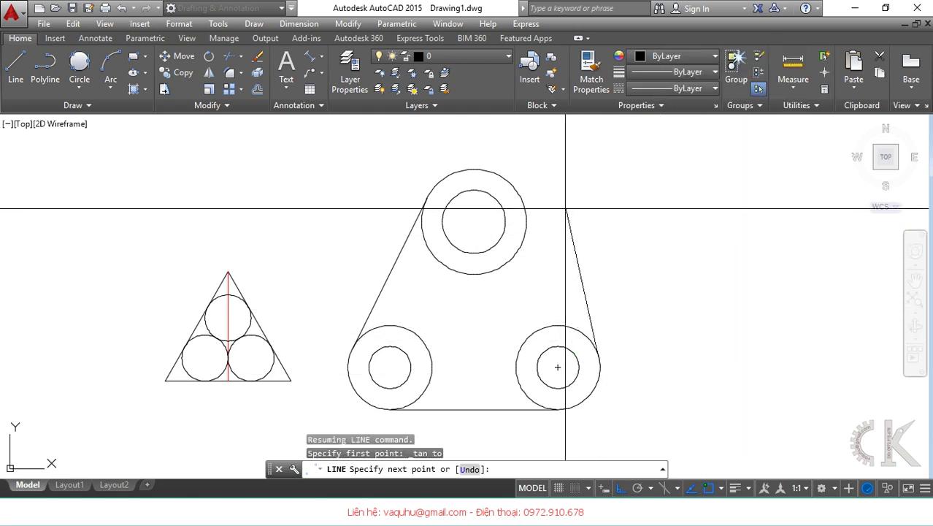
pyautogui.keyDown('shift'); pyautogui.rightClick(600, 205); pyautogui.keyUp('shift')
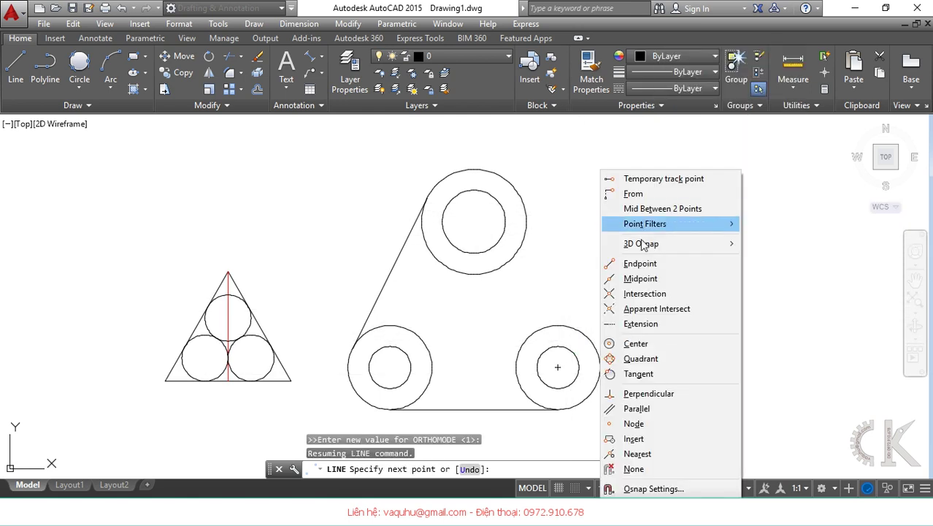
pyautogui.click(609, 371)
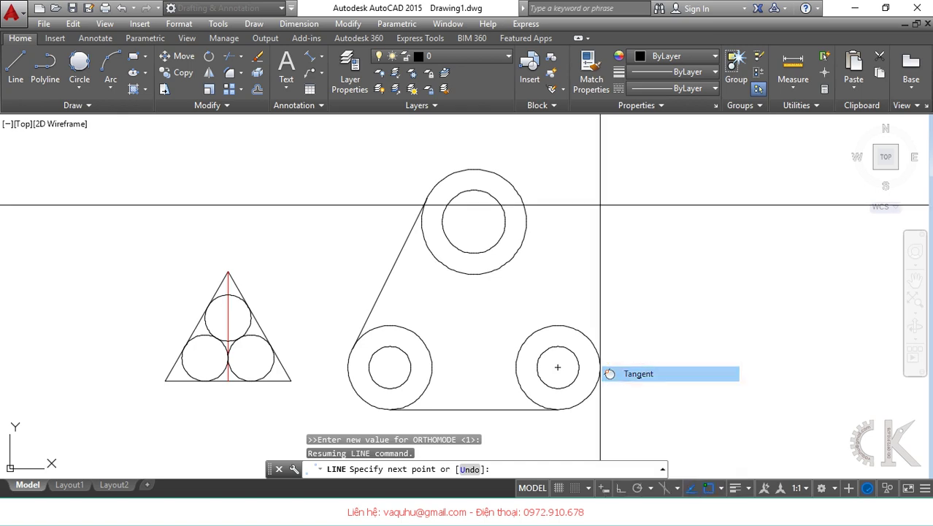
pyautogui.click(524, 199)
pyautogui.press('Return')
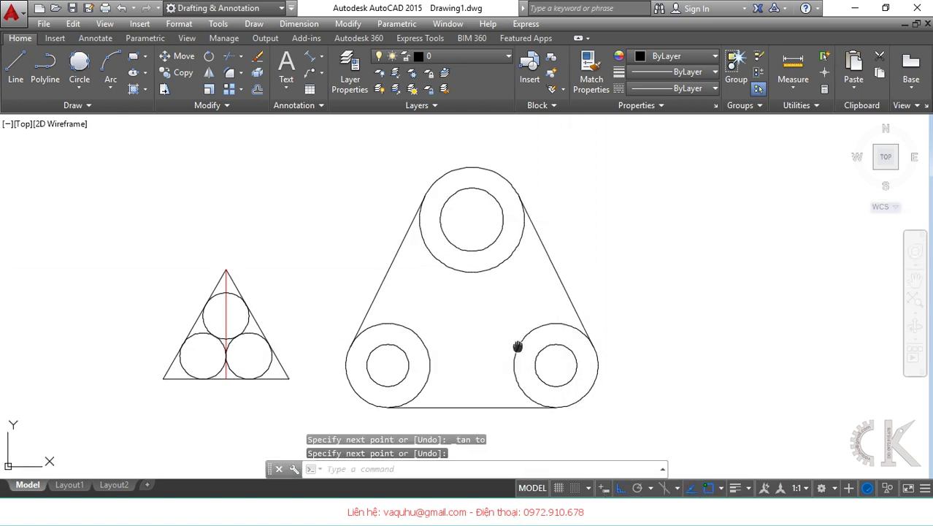
pyautogui.moveTo(514, 343); pyautogui.dragTo(504, 317, button='middle')
pyautogui.hotkey('alt', 'Tab')
pyautogui.scroll(-2, 473, 369)
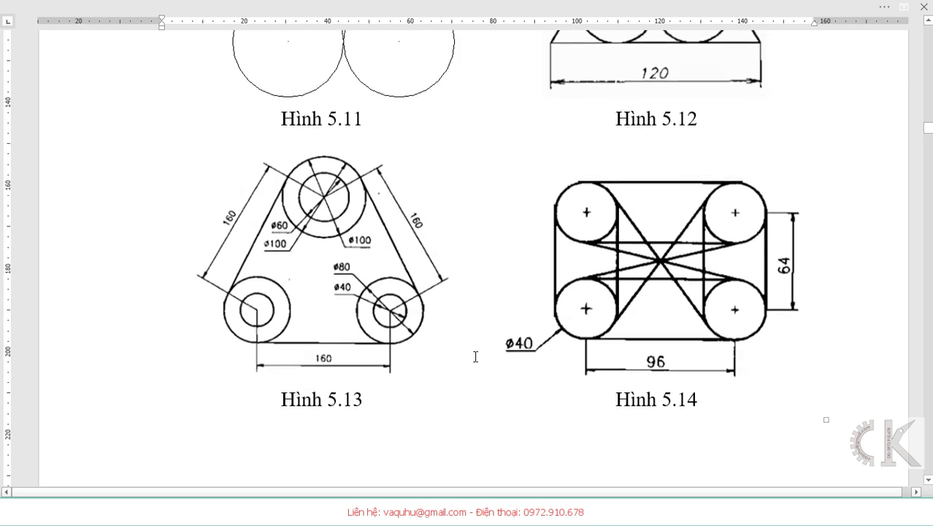